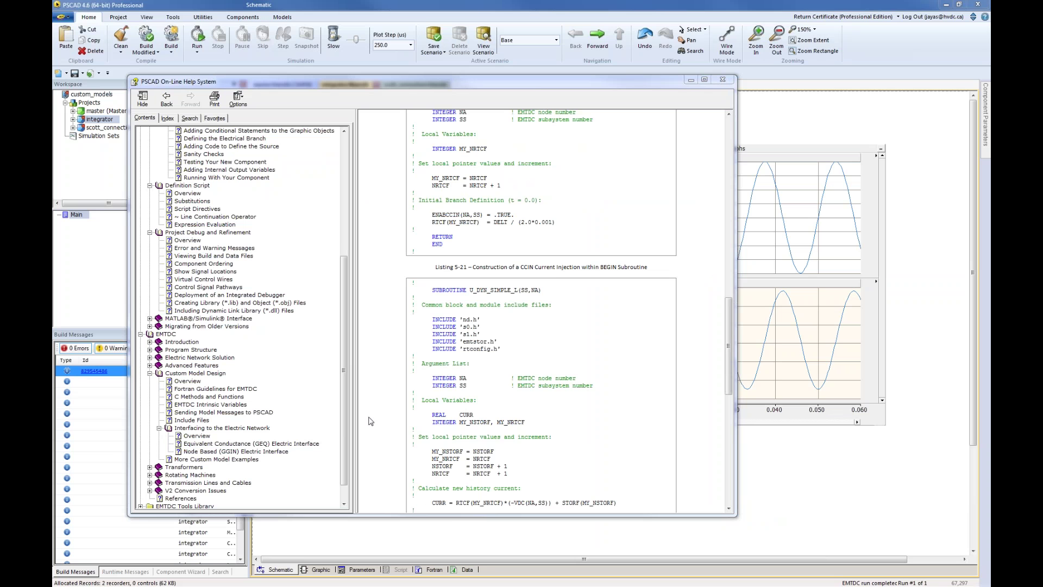
- Review the node-based GGIN electric interface topic, including the branch diagram and the CCIN and GGIN code snippet
{"action": "left_click_drag", "start_coordinate": [732, 364], "coordinate": [735, 213]}
{"action": "scroll", "coordinate": [731, 363], "scroll_direction": "down", "scroll_amount": 5}
{"action": "scroll", "coordinate": [738, 357], "scroll_direction": "up", "scroll_amount": 2}
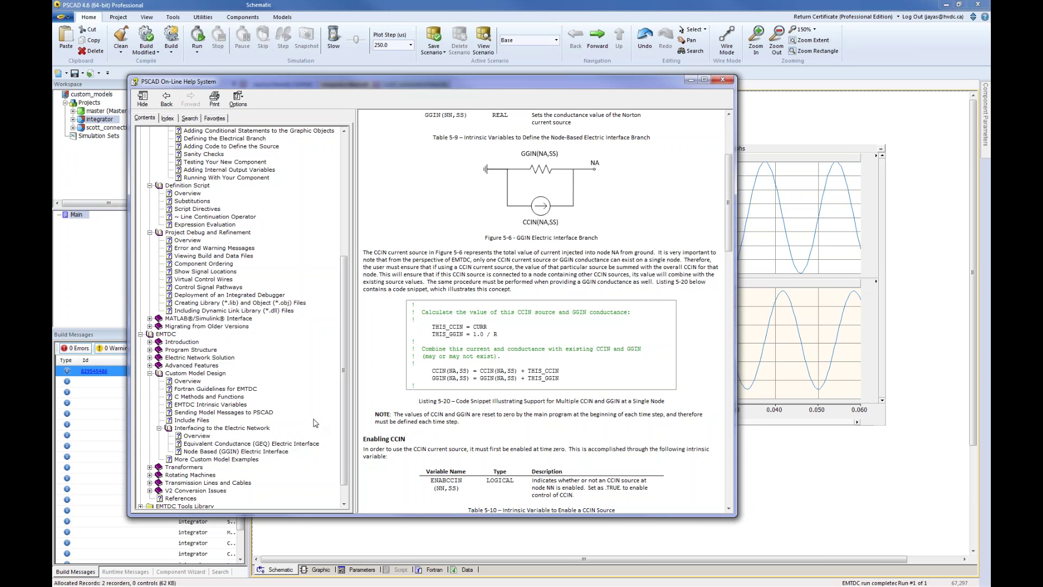
{"action": "scroll", "coordinate": [343, 445], "scroll_direction": "down", "scroll_amount": 1}
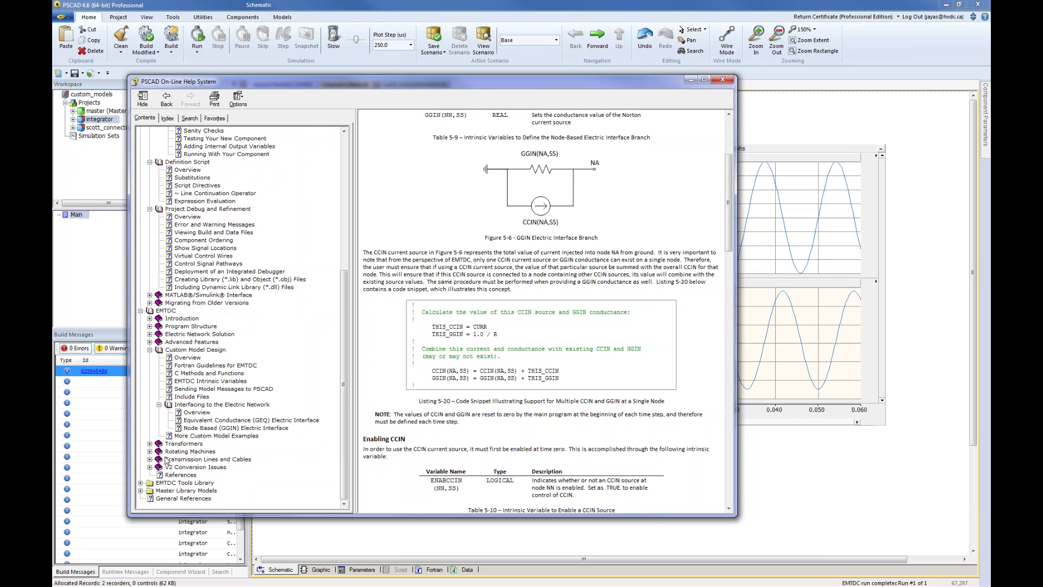
- Read the Equivalent Conductance (GEQ) Electric Interface help topic through to Example 5-5, then put the help window away
{"action": "left_click", "coordinate": [204, 414]}
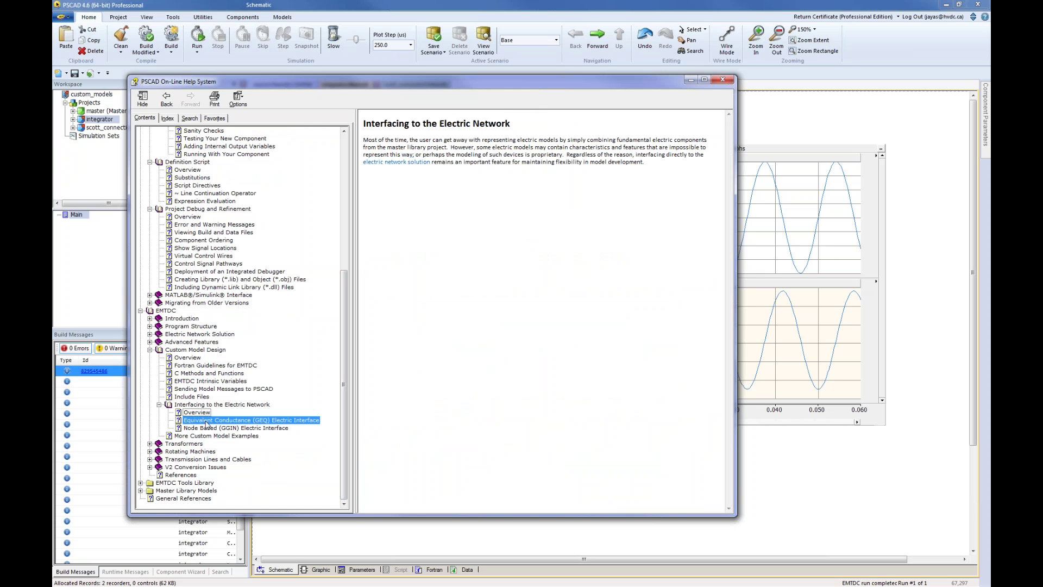
{"action": "left_click", "coordinate": [206, 422]}
{"action": "left_click", "coordinate": [681, 340]}
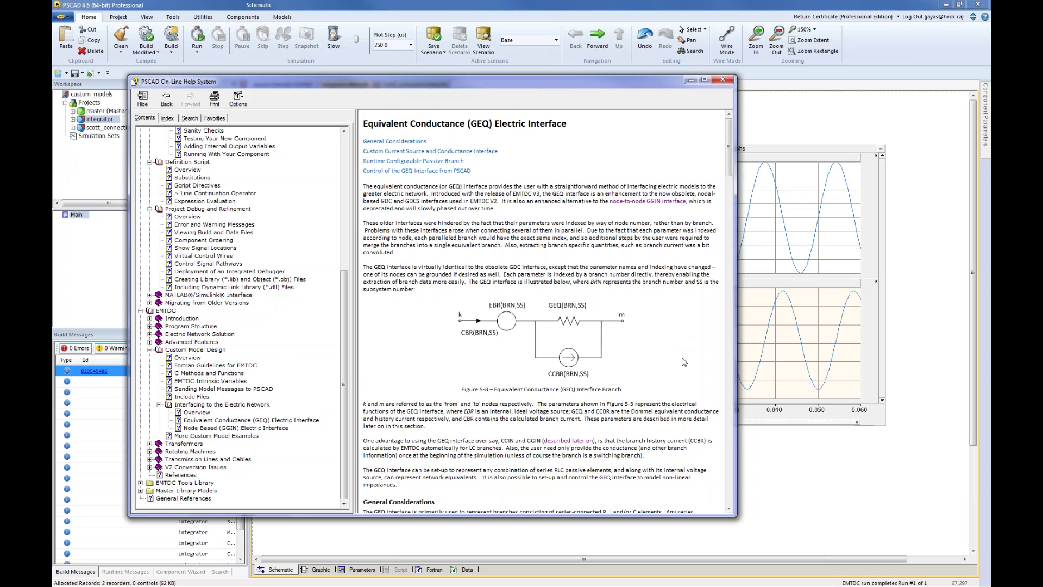
{"action": "scroll", "coordinate": [683, 362], "scroll_direction": "down", "scroll_amount": 15}
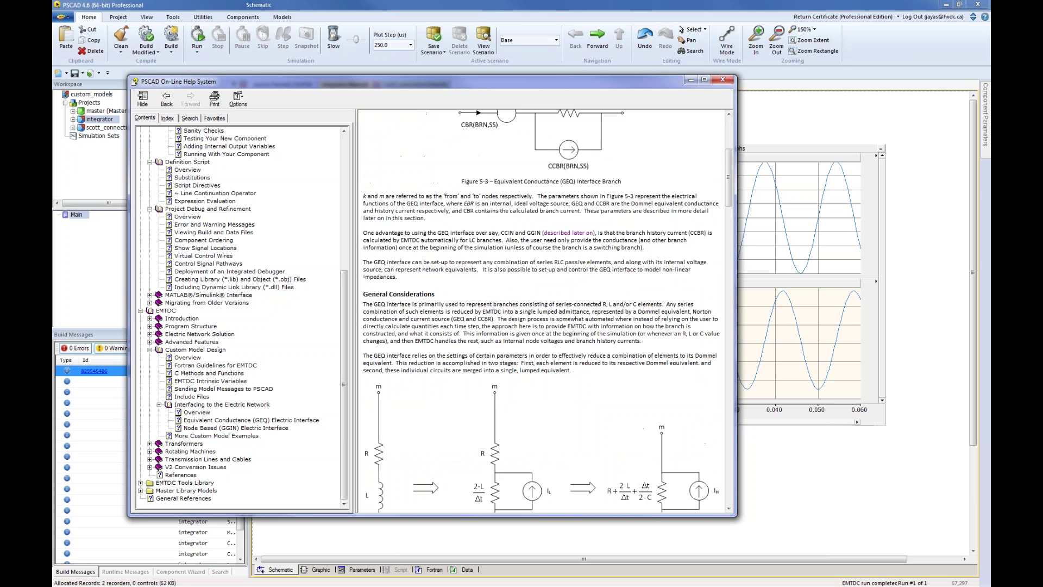
{"action": "scroll", "coordinate": [539, 311], "scroll_direction": "down", "scroll_amount": 12}
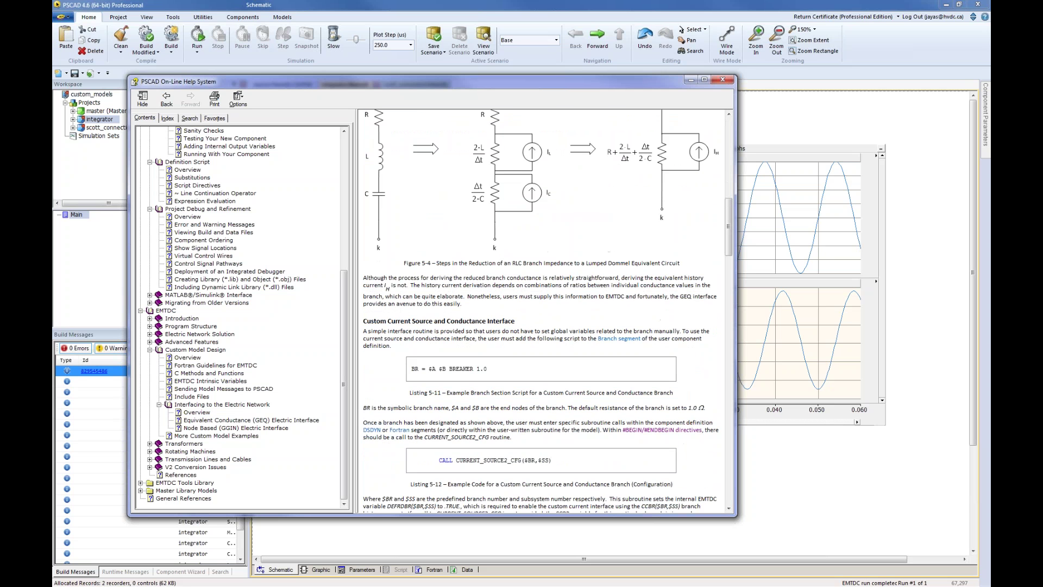
{"action": "scroll", "coordinate": [624, 361], "scroll_direction": "down", "scroll_amount": 9}
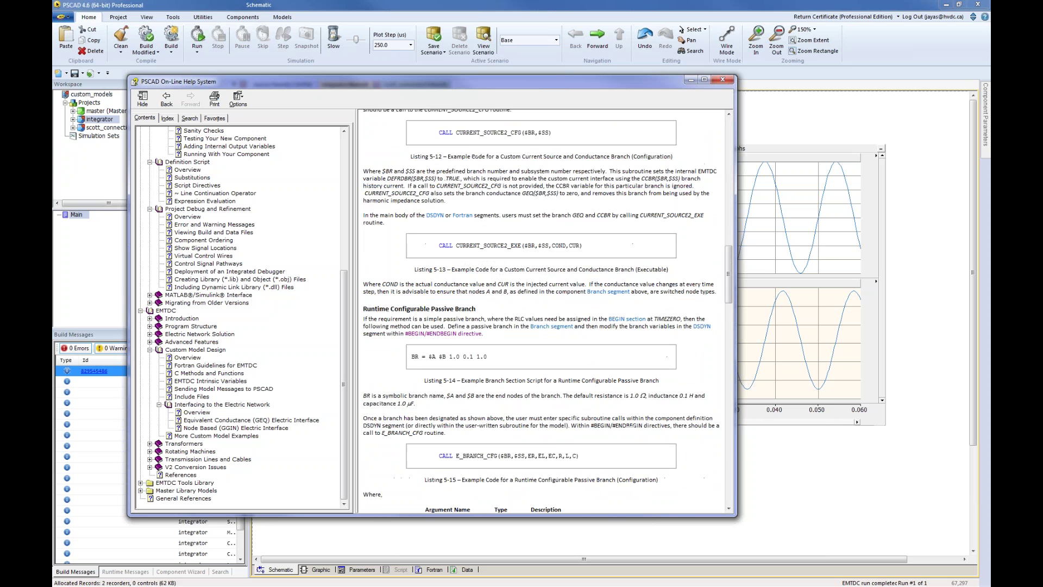
{"action": "scroll", "coordinate": [624, 361], "scroll_direction": "down", "scroll_amount": 8}
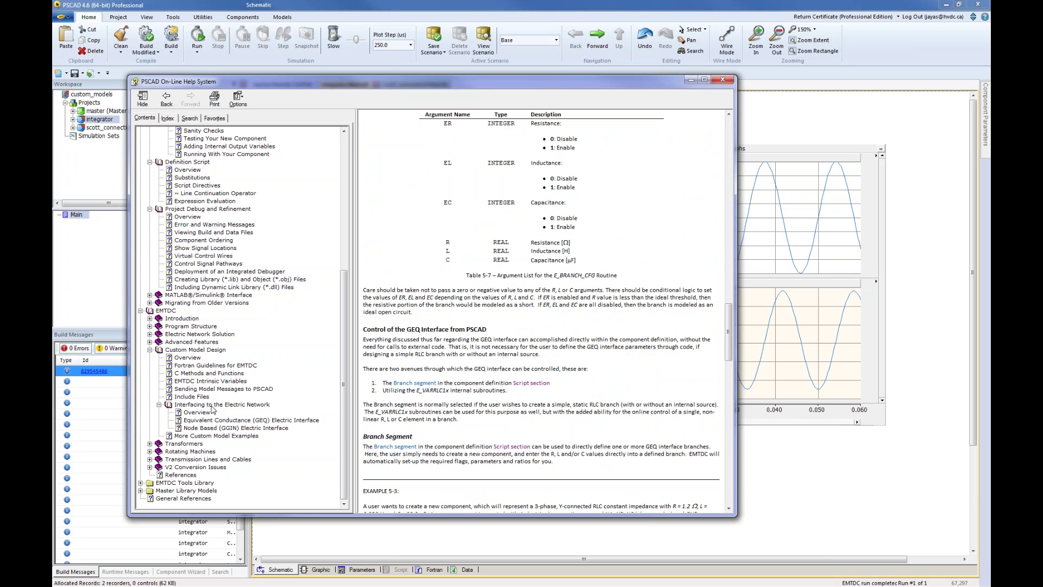
{"action": "scroll", "coordinate": [544, 350], "scroll_direction": "down", "scroll_amount": 15}
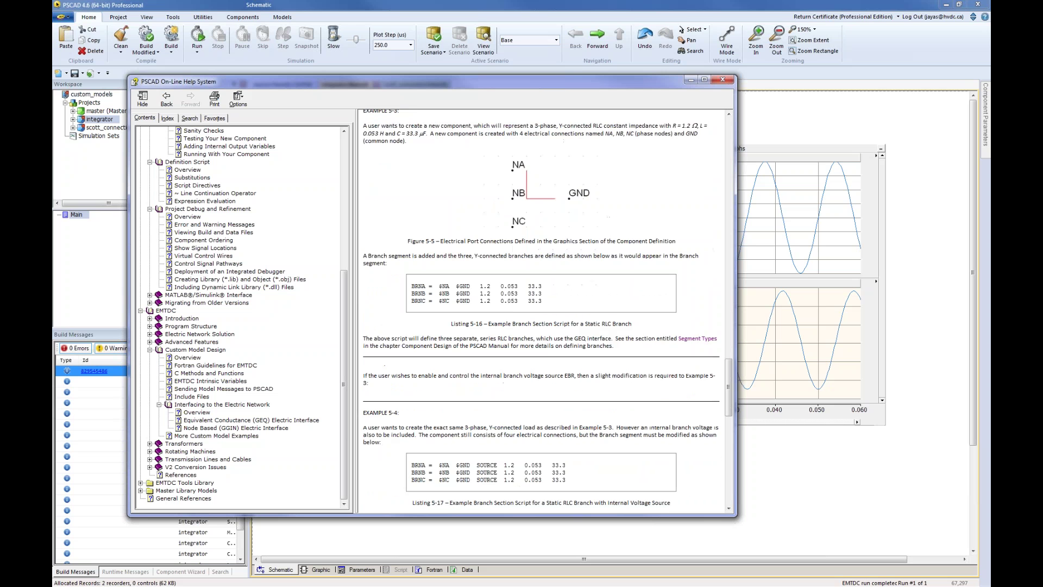
{"action": "scroll", "coordinate": [543, 350], "scroll_direction": "down", "scroll_amount": 10}
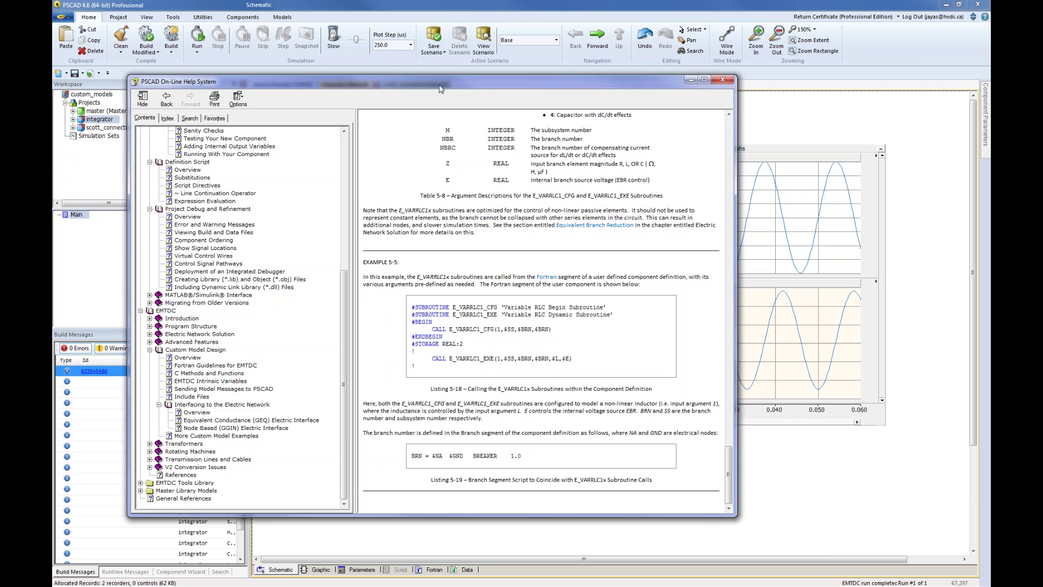
{"action": "left_click", "coordinate": [691, 80]}
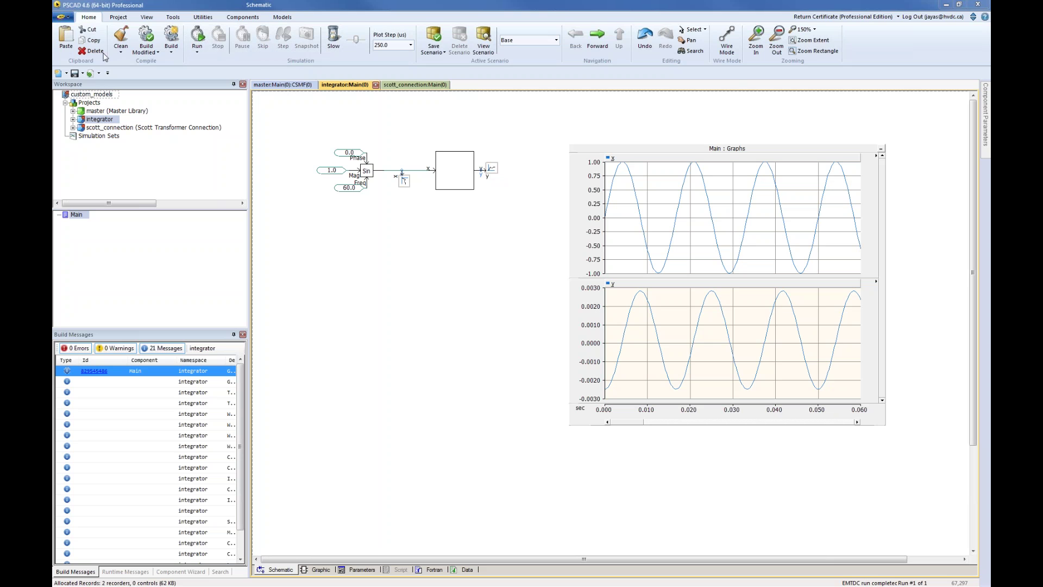
- Create a new case project named inductor in the current workspace
{"action": "left_click", "coordinate": [63, 19]}
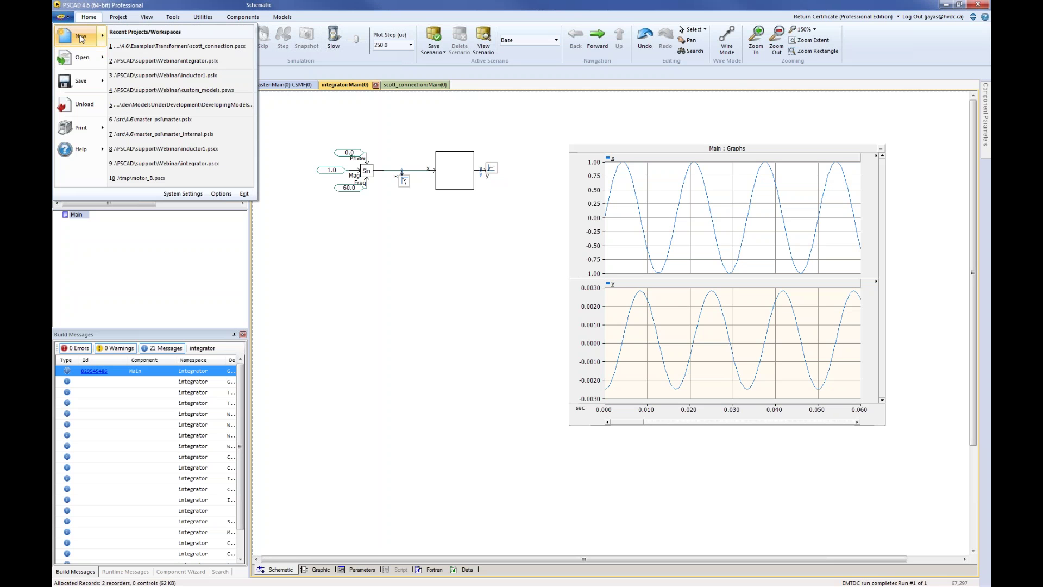
{"action": "mouse_move", "coordinate": [79, 36]}
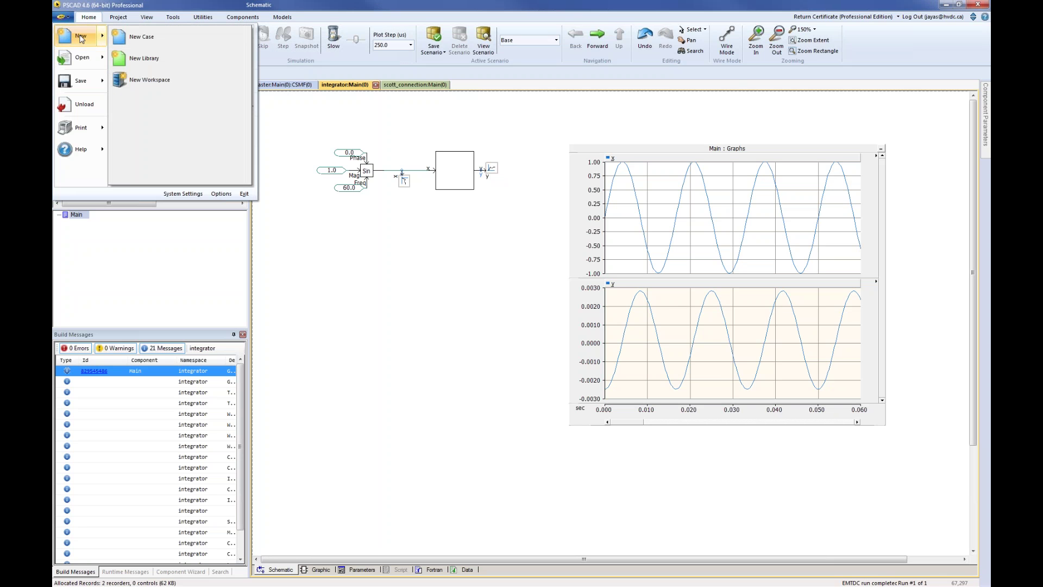
{"action": "left_click", "coordinate": [161, 39]}
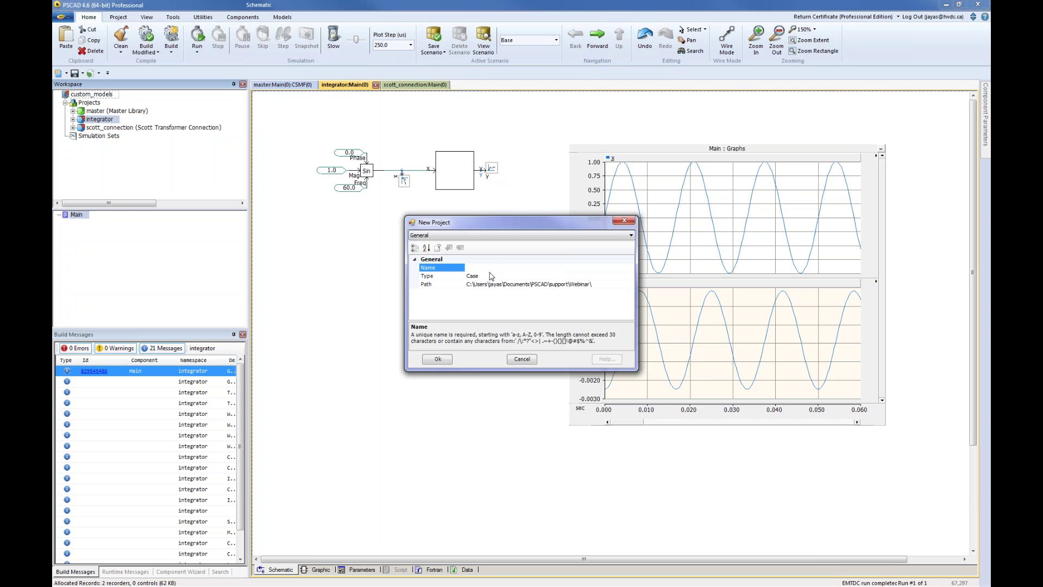
{"action": "type", "text": "inductor"}
{"action": "left_click", "coordinate": [438, 359]}
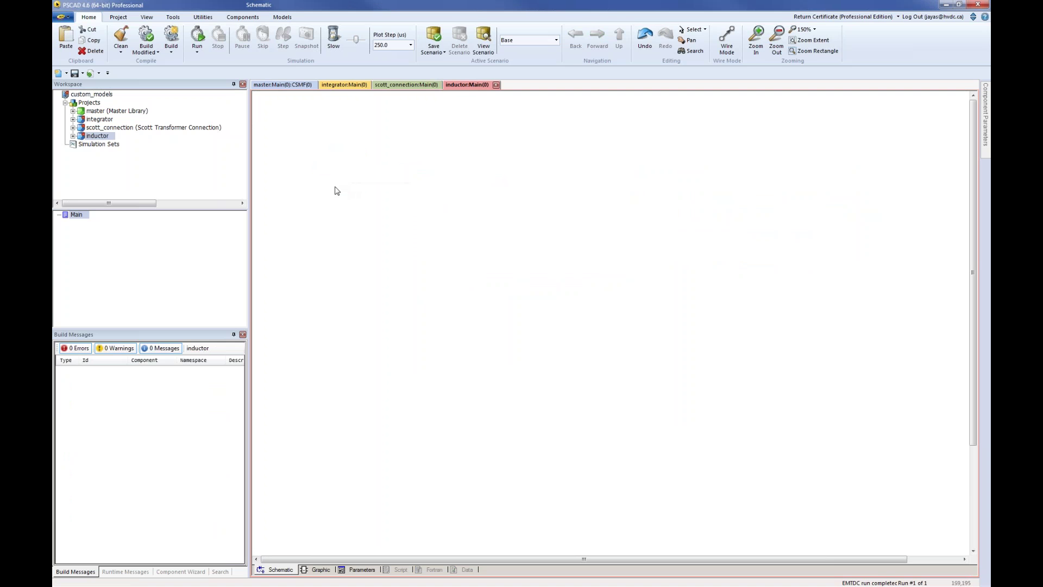
- Start a new component named my_ind1 in the Component Wizard with one port on its left side and one on its right
{"action": "right_click", "coordinate": [298, 216]}
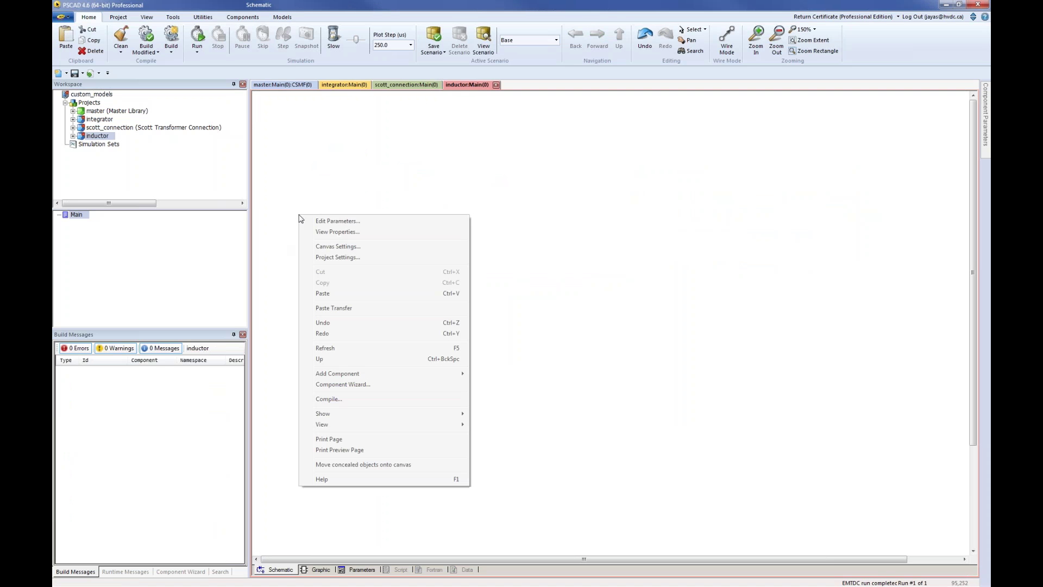
{"action": "left_click", "coordinate": [378, 386]}
{"action": "left_click", "coordinate": [98, 367]}
{"action": "double_click", "coordinate": [98, 367]}
{"action": "type", "text": "my_ind"}
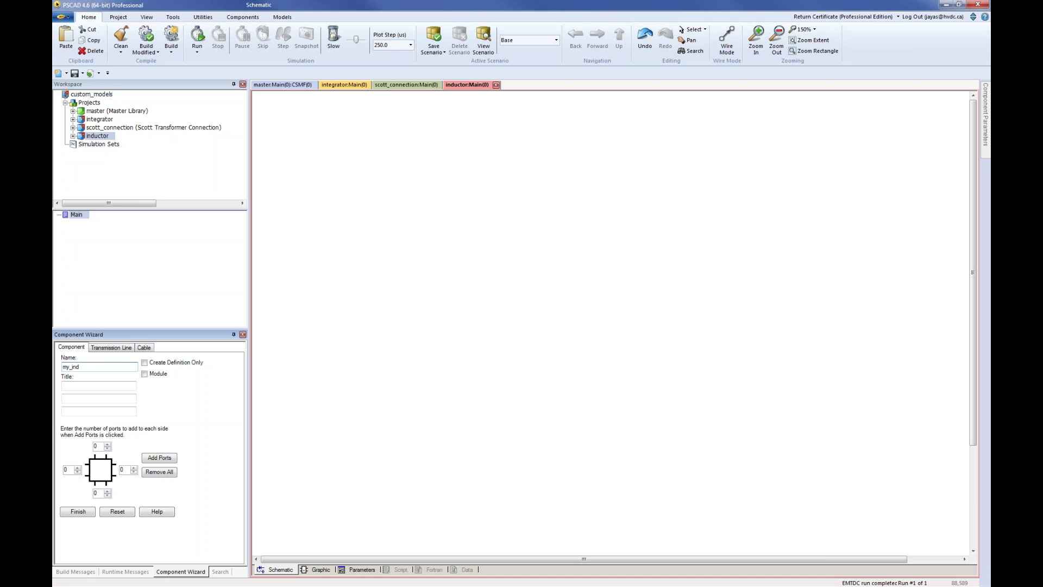
{"action": "type", "text": "1"}
{"action": "left_click", "coordinate": [78, 467]}
{"action": "left_click", "coordinate": [134, 468]}
{"action": "left_click", "coordinate": [169, 461]}
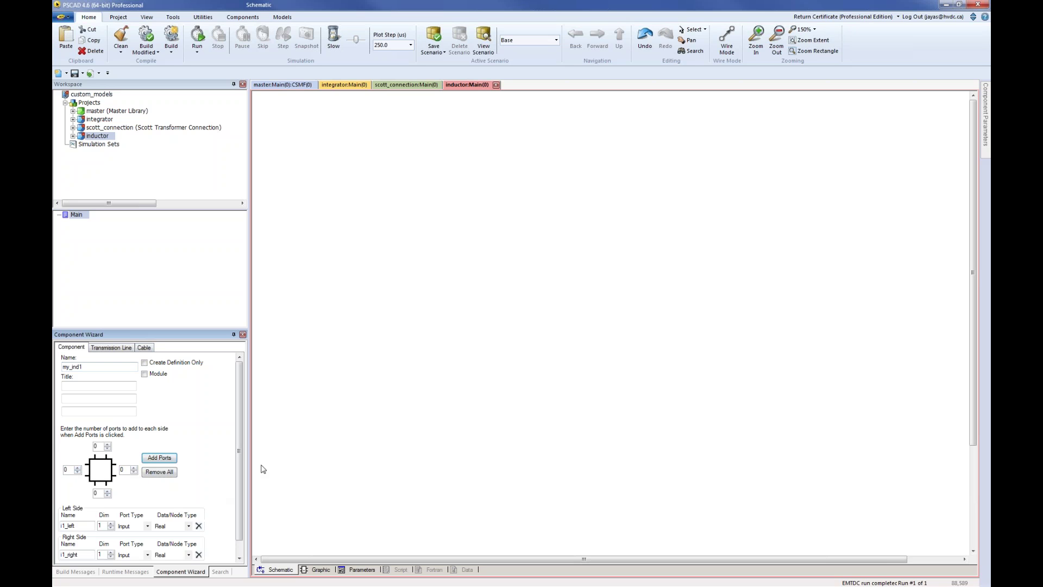
- Name the component's left port a and its right port b, and make both ports Electrical
{"action": "scroll", "coordinate": [236, 449], "scroll_direction": "down", "scroll_amount": 1}
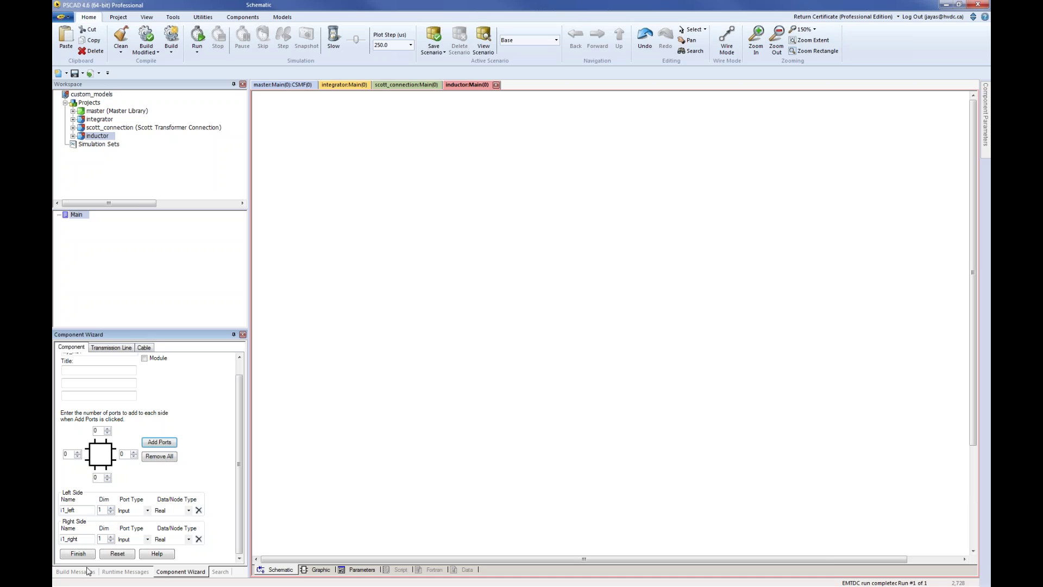
{"action": "double_click", "coordinate": [81, 509]}
{"action": "type", "text": "a"}
{"action": "left_click", "coordinate": [147, 510]}
{"action": "left_click", "coordinate": [132, 533]}
{"action": "left_click", "coordinate": [80, 538]}
{"action": "double_click", "coordinate": [80, 539]}
{"action": "type", "text": "b"}
{"action": "left_click", "coordinate": [147, 539]}
{"action": "left_click", "coordinate": [129, 561]}
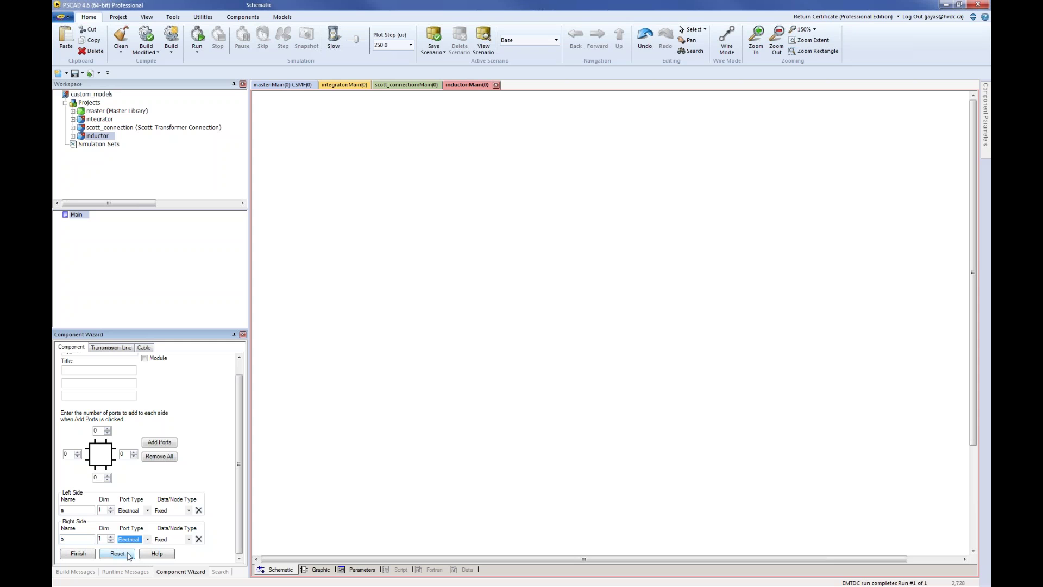
- Place the finished my_ind1 component on the blank inductor canvas and open its definition for editing
{"action": "left_click", "coordinate": [78, 553]}
{"action": "left_click", "coordinate": [508, 200]}
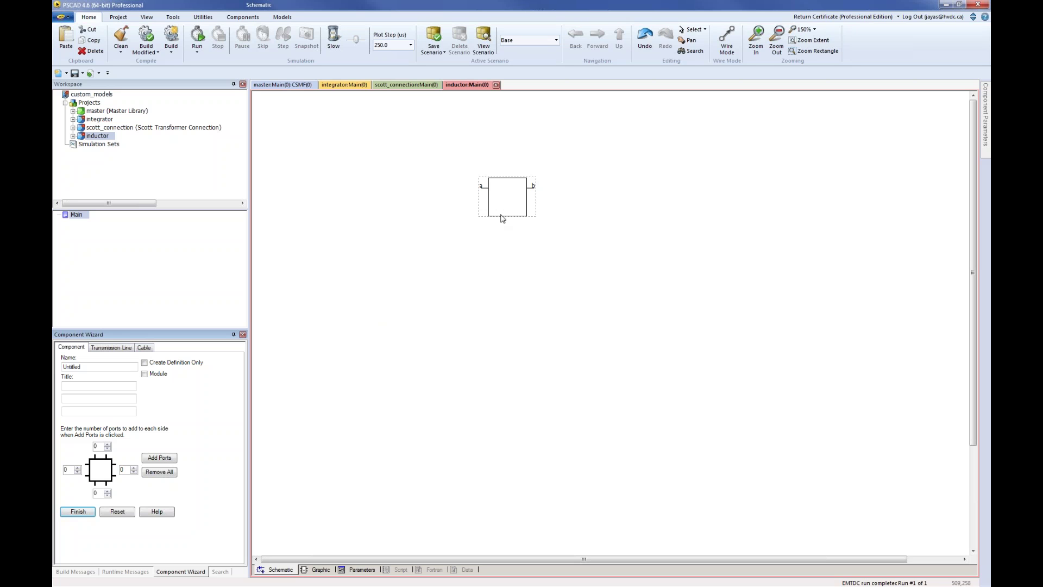
{"action": "right_click", "coordinate": [499, 198]}
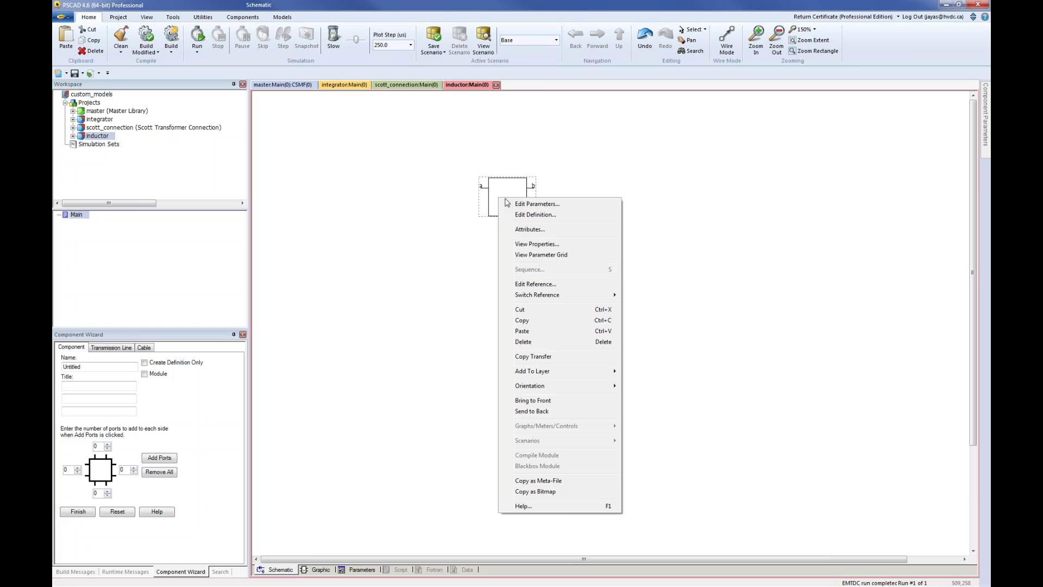
{"action": "left_click", "coordinate": [533, 217]}
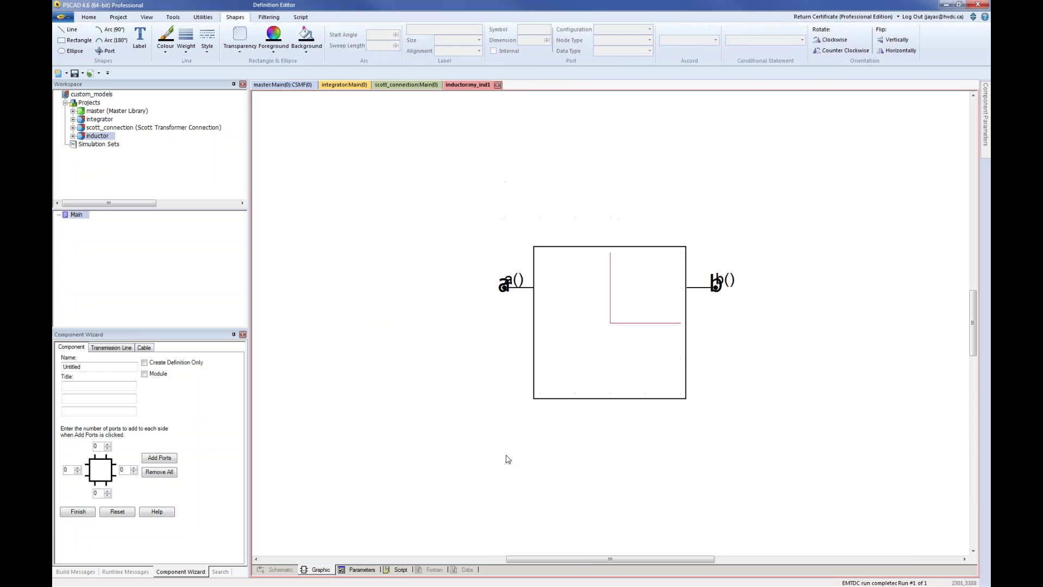
- Open the my_ind1 script and bring up the GEQ interface help as a reference beside it
{"action": "left_click", "coordinate": [401, 570]}
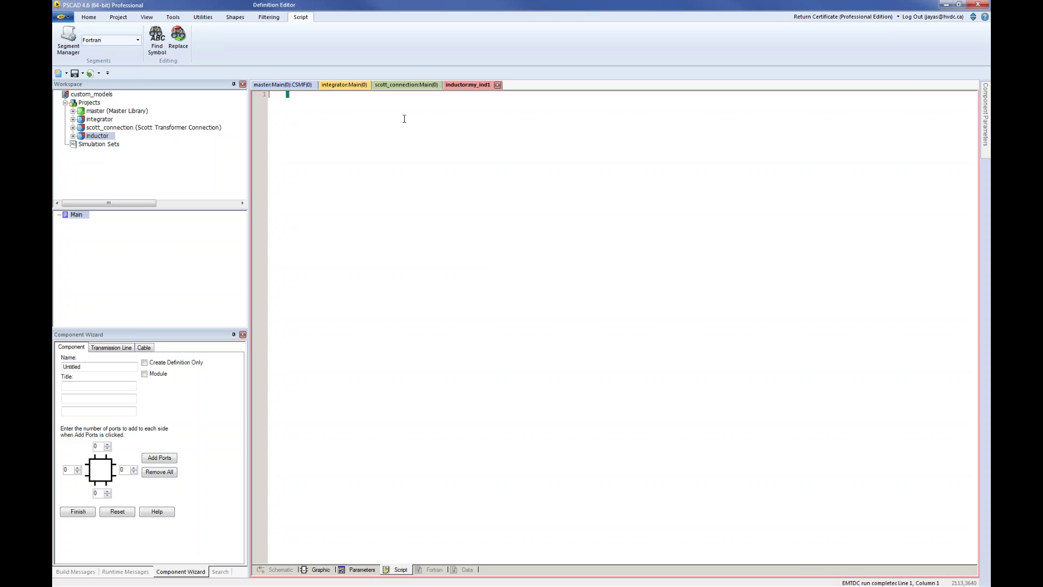
{"action": "key", "text": "F1"}
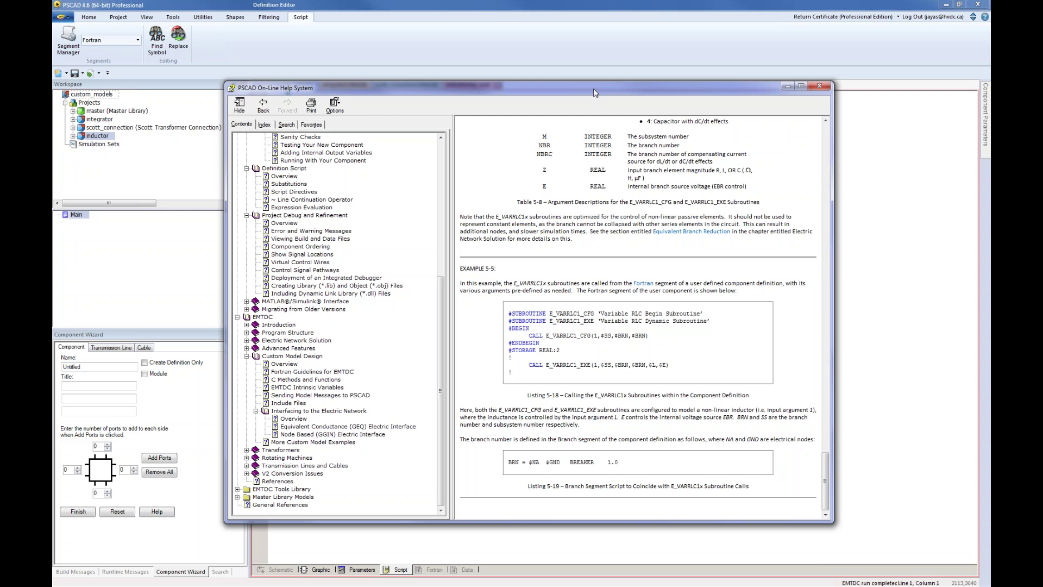
{"action": "left_click_drag", "start_coordinate": [532, 94], "coordinate": [0, 92]}
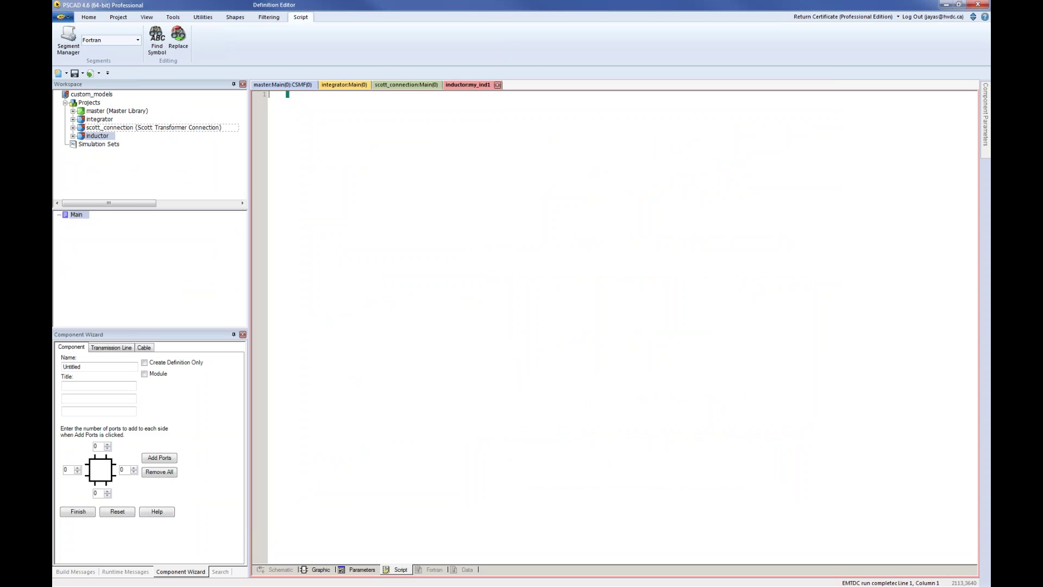
{"action": "type", "text": "#"}
{"action": "key", "text": "BackSpace"}
- Add a new Real parameter with the symbol L to the component's Configuration category
{"action": "left_click", "coordinate": [360, 570]}
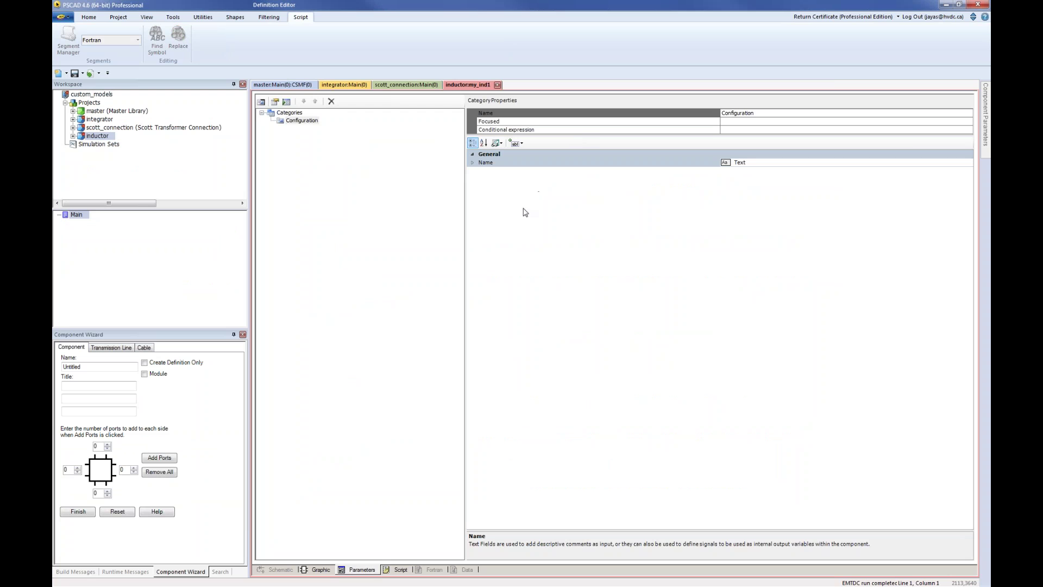
{"action": "right_click", "coordinate": [531, 195]}
{"action": "mouse_move", "coordinate": [562, 222]}
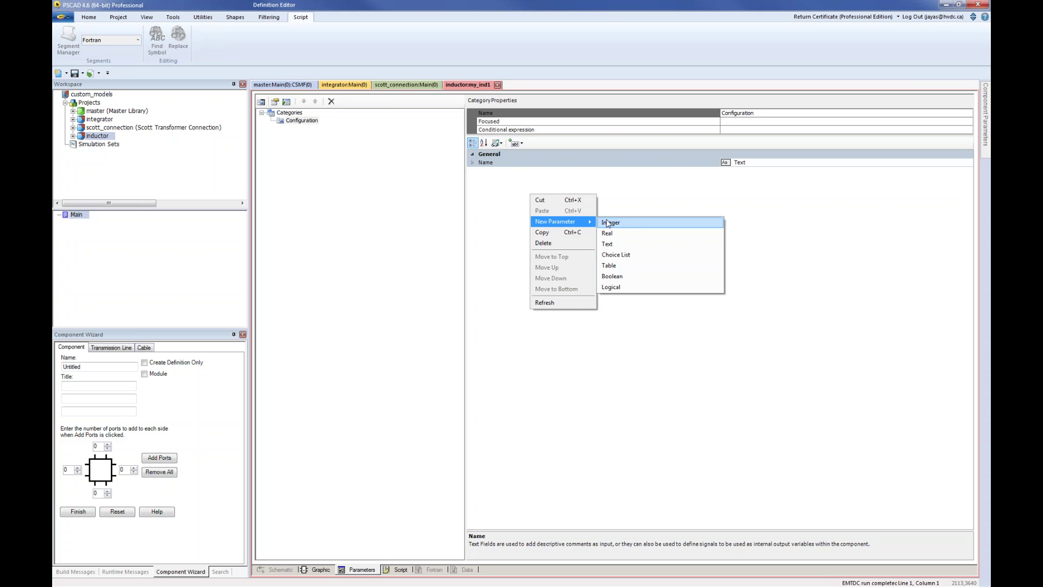
{"action": "left_click", "coordinate": [621, 233]}
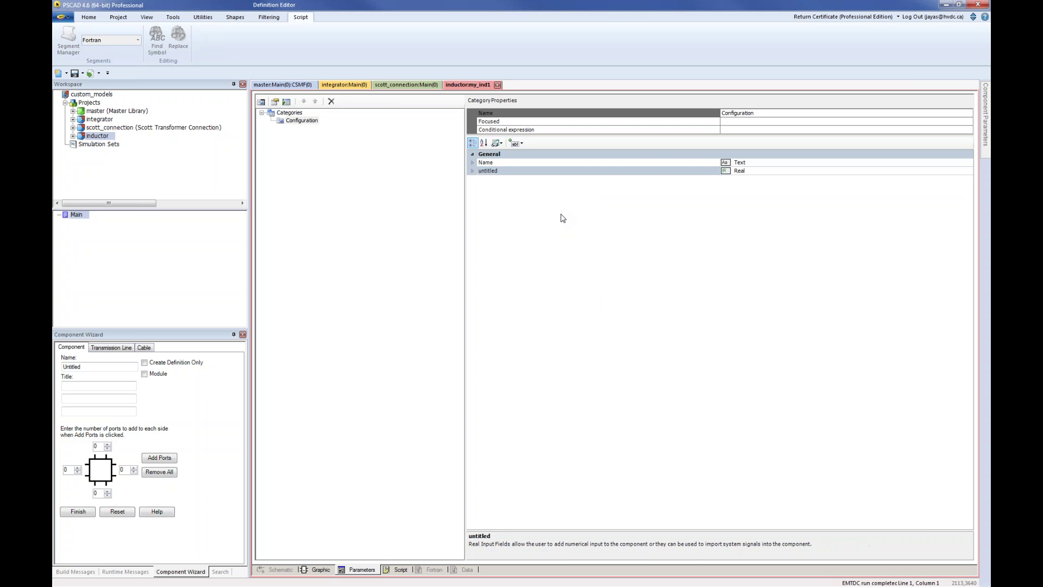
{"action": "left_click", "coordinate": [472, 171]}
{"action": "left_click", "coordinate": [747, 187]}
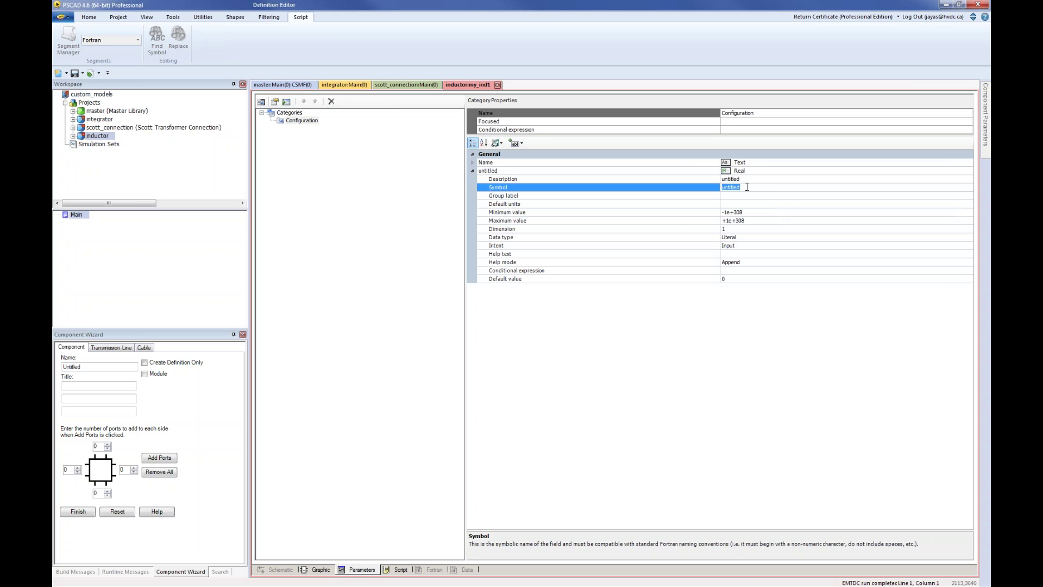
{"action": "type", "text": "L"}
- Give the L parameter the description Inductance and default units H, and return to the component's script
{"action": "key", "text": "Up"}
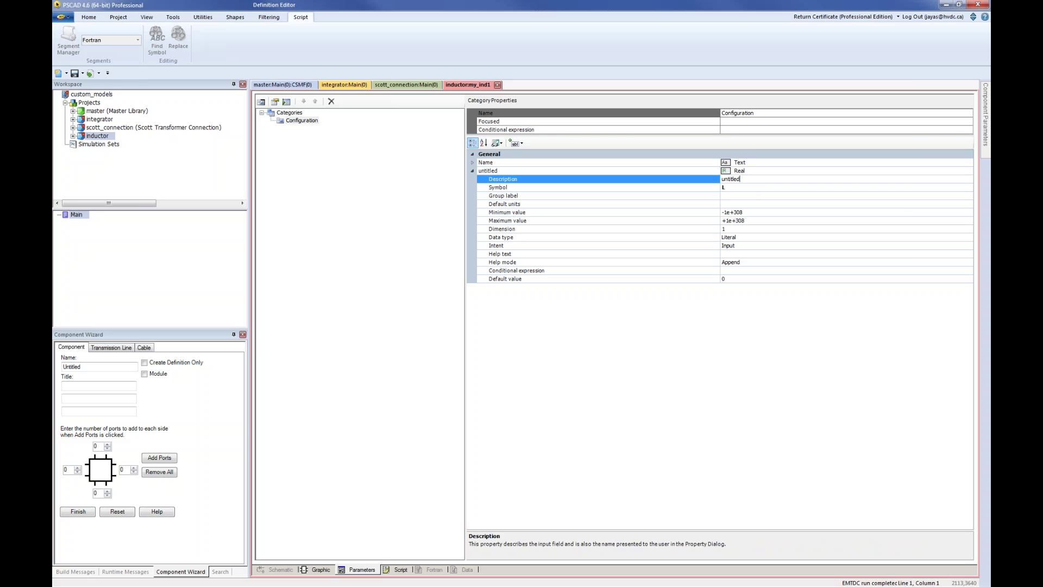
{"action": "type", "text": "Inductance"}
{"action": "key", "text": "Return"}
{"action": "left_click", "coordinate": [732, 204]}
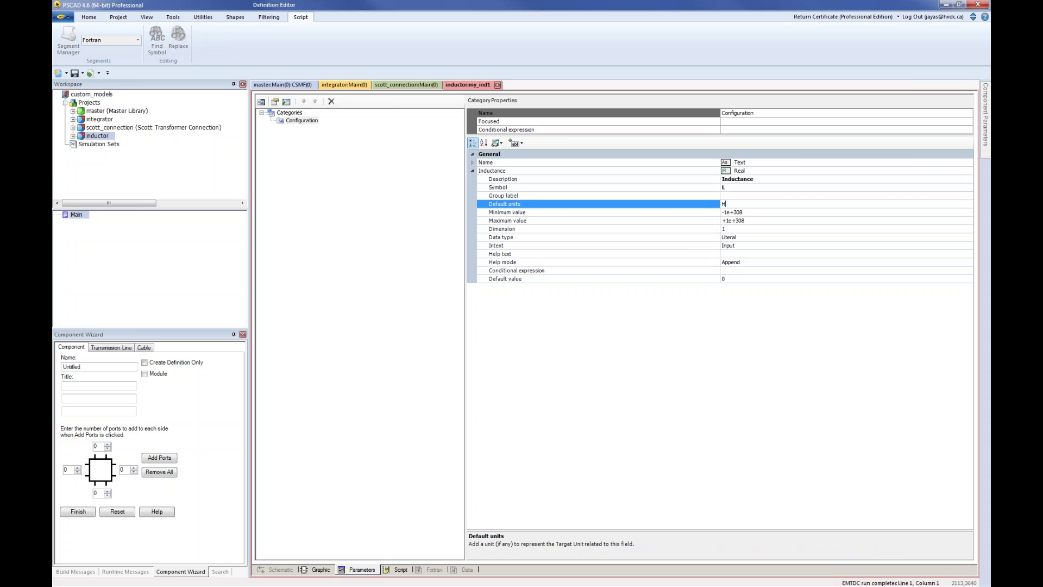
{"action": "key", "text": "Return"}
{"action": "left_click", "coordinate": [403, 570]}
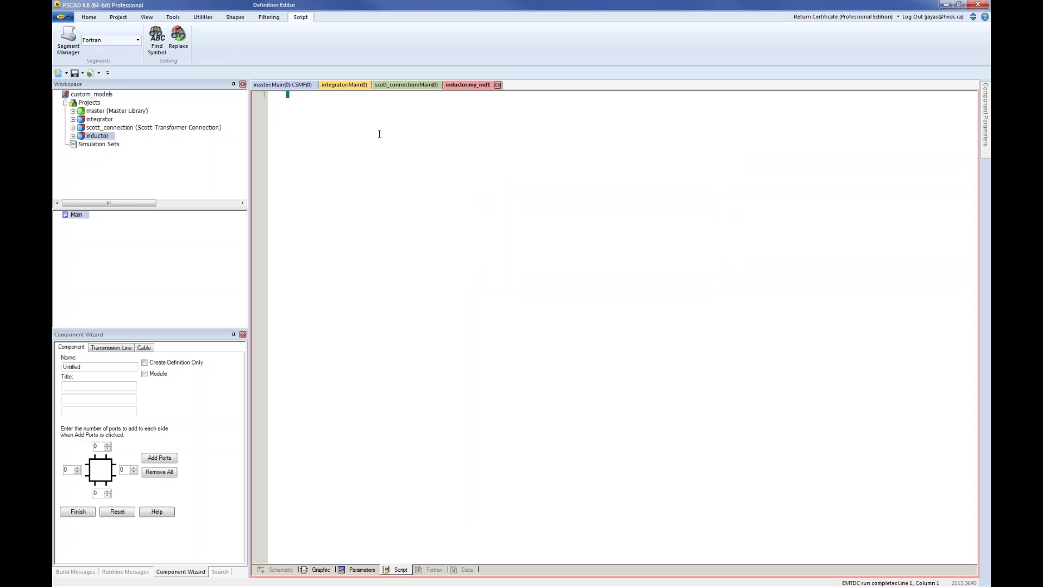
{"action": "type", "text": "#BEGIN"}
{"action": "key", "text": "Return"}
{"action": "key", "text": "BackSpace"}
{"action": "key", "text": "BackSpace"}
{"action": "key", "text": "BackSpace"}
{"action": "key", "text": "BackSpace"}
{"action": "key", "text": "BackSpace"}
{"action": "key", "text": "BackSpace"}
{"action": "key", "text": "BackSpace"}
{"action": "key", "text": "BackSpace"}
{"action": "key", "text": "BackSpace"}
{"action": "key", "text": "BackSpace"}
{"action": "key", "text": "BackSpace"}
{"action": "key", "text": "BackSpace"}
- Add a Dsdyn segment to the my_ind1 script and remove its Fortran and Computations segments
{"action": "left_click", "coordinate": [69, 43]}
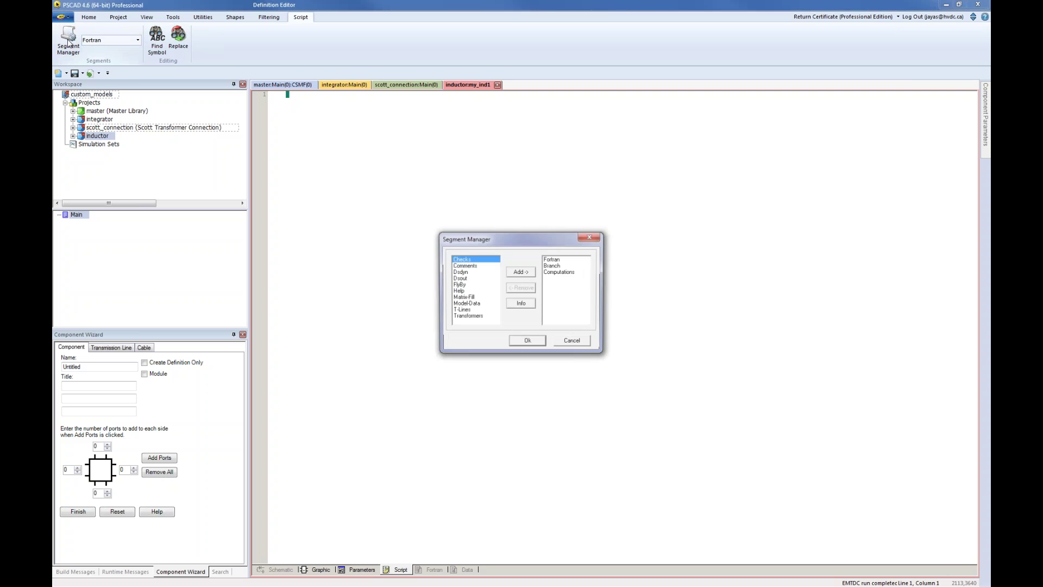
{"action": "left_click", "coordinate": [461, 271]}
{"action": "left_click", "coordinate": [529, 272]}
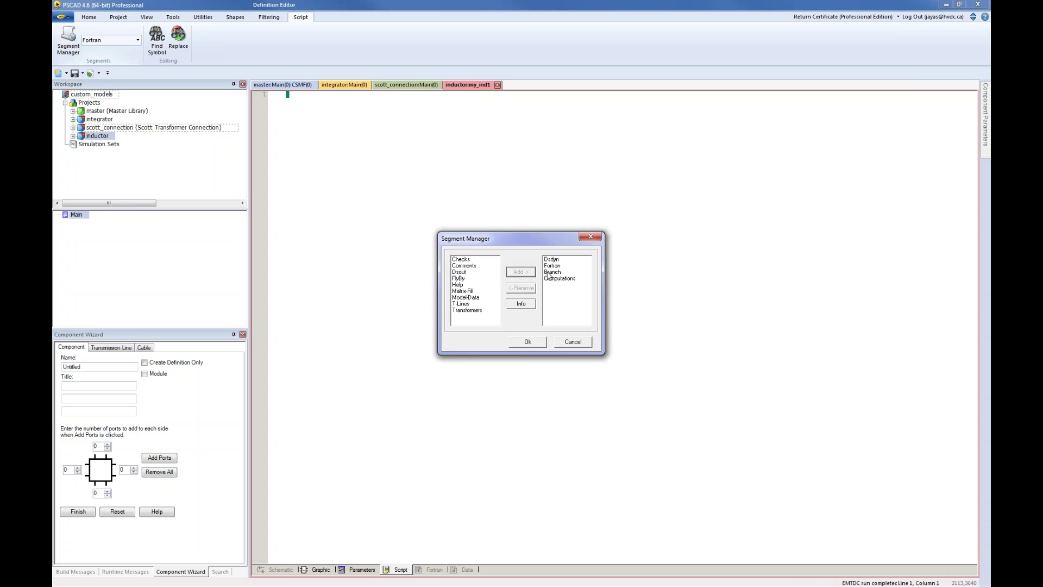
{"action": "left_click", "coordinate": [555, 267]}
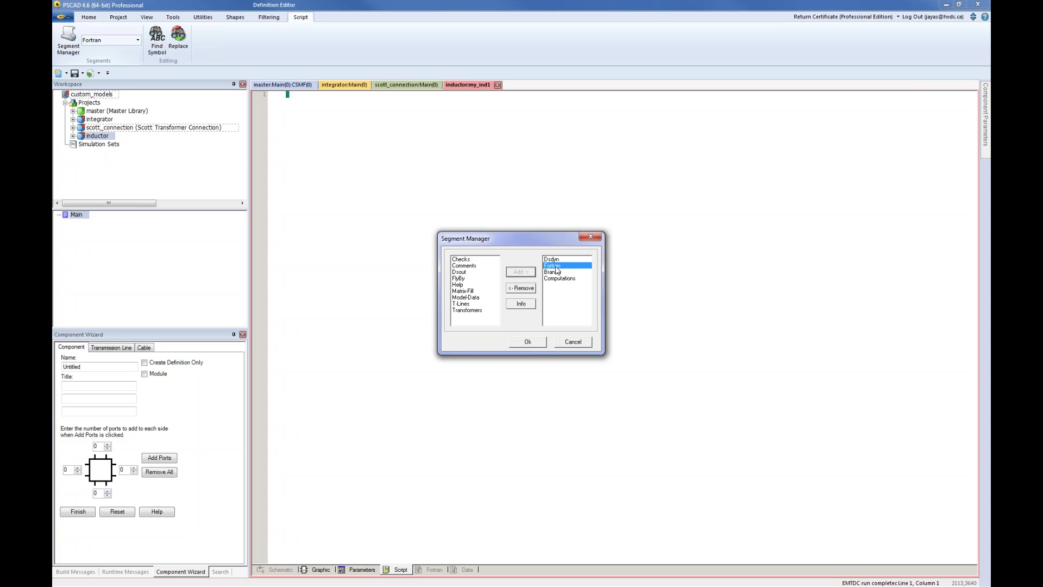
{"action": "left_click", "coordinate": [522, 289]}
{"action": "left_click", "coordinate": [564, 272]}
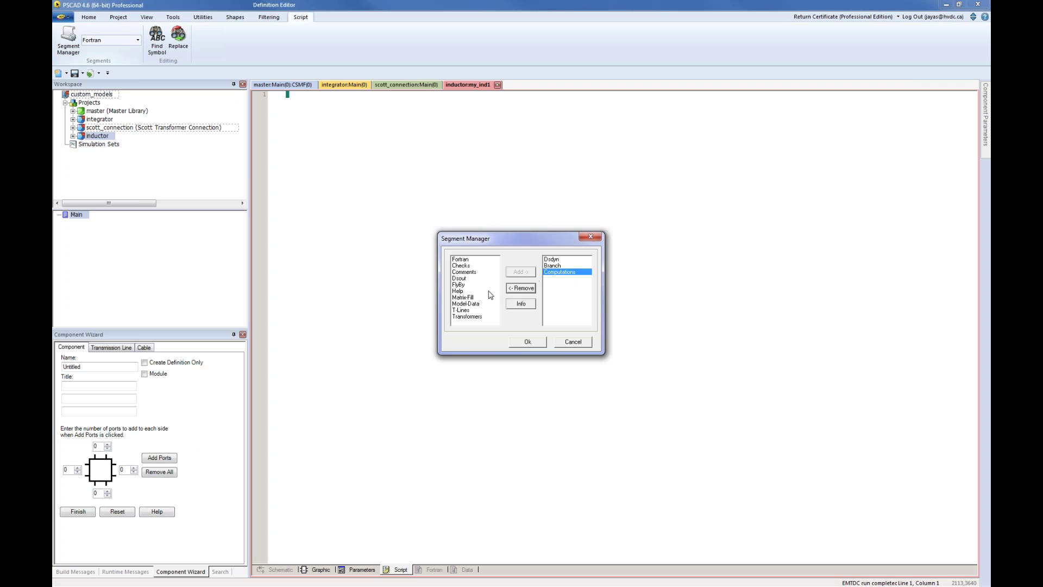
{"action": "left_click", "coordinate": [521, 289]}
{"action": "left_click", "coordinate": [526, 342]}
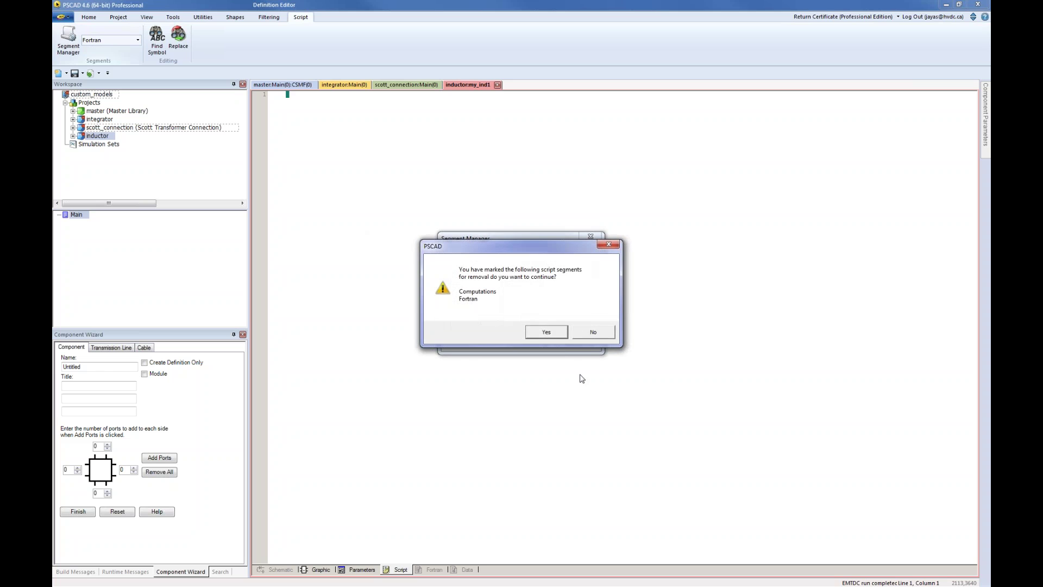
{"action": "left_click", "coordinate": [547, 332]}
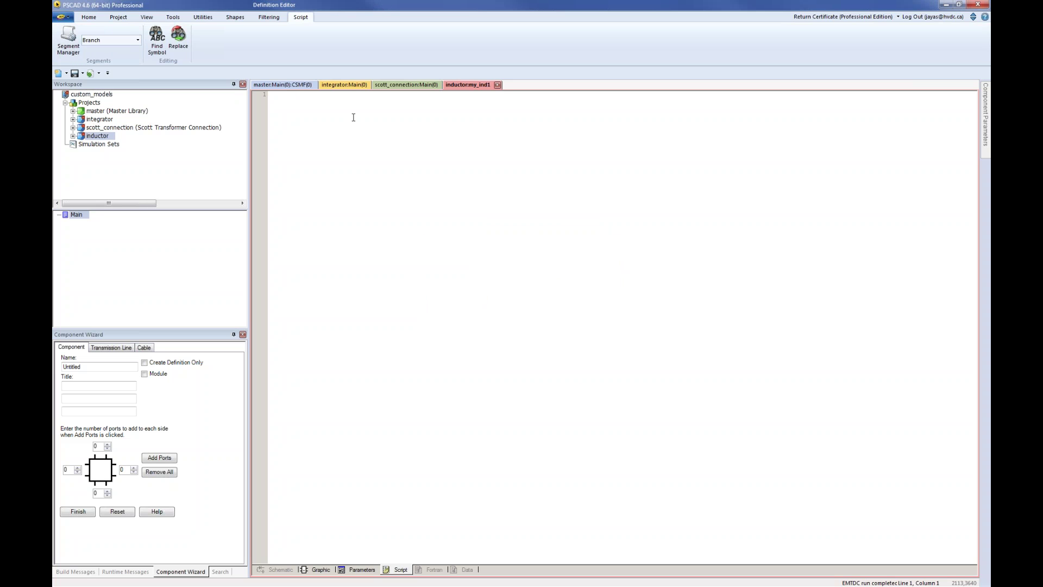
- In the Dsdyn segment, write a #BEGIN/#ENDBEGIN block containing CALL E_VARRLC1_CFG(0,$SS,$BR,0)
{"action": "left_click", "coordinate": [138, 40]}
{"action": "left_click", "coordinate": [93, 63]}
{"action": "type", "text": "#BEGIN"}
{"action": "key", "text": "Return"}
{"action": "type", "text": "call E_VARLC1_CFG(0,$SS,$BR,0"}
{"action": "key", "text": "Return"}
{"action": "type", "text": "$ENDBE"}
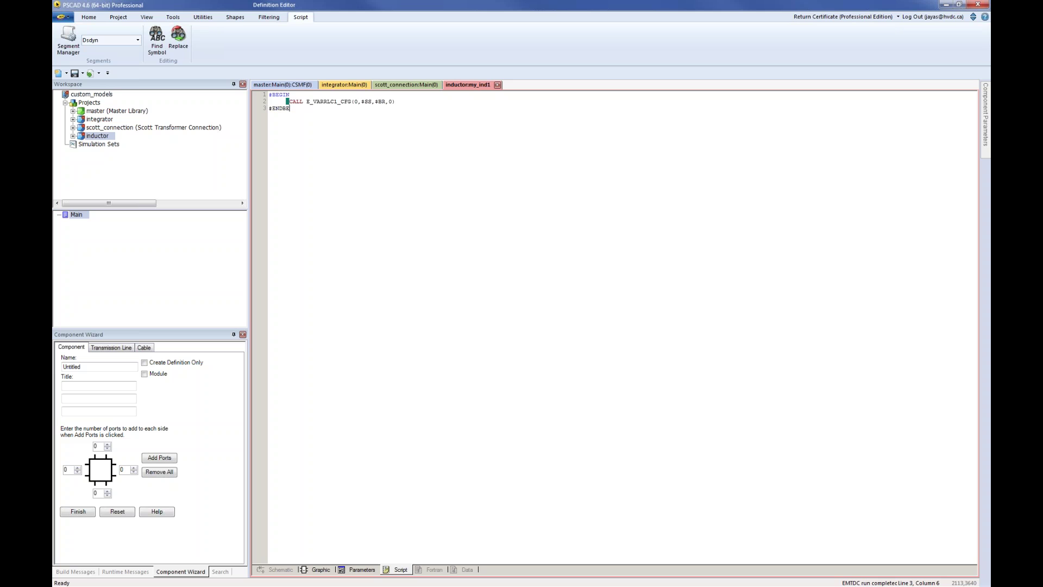
{"action": "type", "text": "GIN"}
{"action": "key", "text": "Return"}
- Declare the local real variables RVD1_1 and RVD1_2 below the #BEGIN block with #LOCAL REAL statements
{"action": "type", "text": "#LOCAL REAL RVD1_1"}
{"action": "key", "text": "Return"}
{"action": "type", "text": "#LOCAL REAL RVD1_2"}
{"action": "key", "text": "Return"}
- Add the assignment RVD1_1 = 2.0*$L/DELT below the local declarations
{"action": "type", "text": "RVD1_1"}
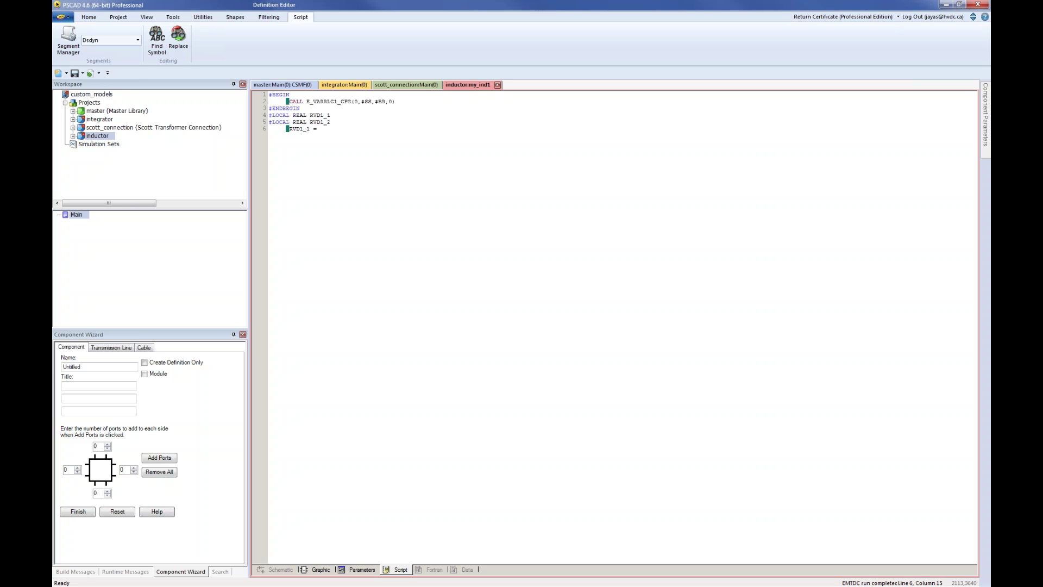
{"action": "type", "text": "2.0"}
{"action": "key", "text": "BackSpace"}
{"action": "type", "text": "*$L/DELT"}
{"action": "key", "text": "Return"}
- Add RVD1_2 = CBR($BR,$SS)*RVD1_1 + VBRANCH($SS,$BR), followed by CALL E_VARRLC1_EXE(0,$SS,$BR,0,RVD1_1,RVD1_2)
{"action": "type", "text": "RVD1"}
{"action": "type", "text": "$BR"}
{"action": "type", "text": "($B"}
{"action": "type", "text": "R,$SS"}
{"action": "type", "text": ")*RVD"}
{"action": "type", "text": "1_1"}
{"action": "type", "text": " +"}
{"action": "type", "text": " VBRANCH"}
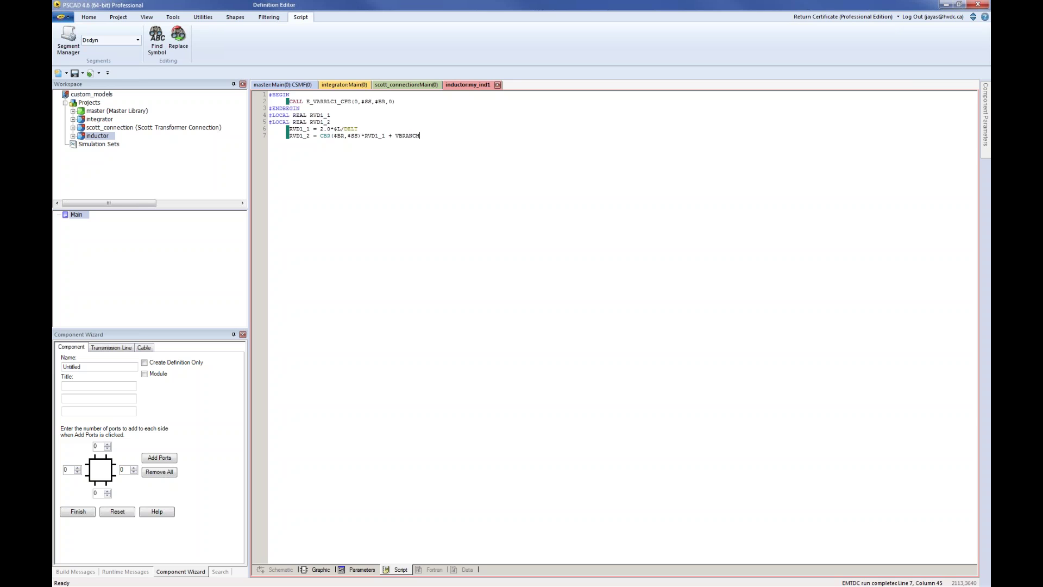
{"action": "type", "text": "($SS,$BR"}
{"action": "key", "text": "Return"}
{"action": "type", "text": "CALL E_VARRLC1_EXE(0,$SS,$BR,0,RVD1_1,RVD1_2)"}
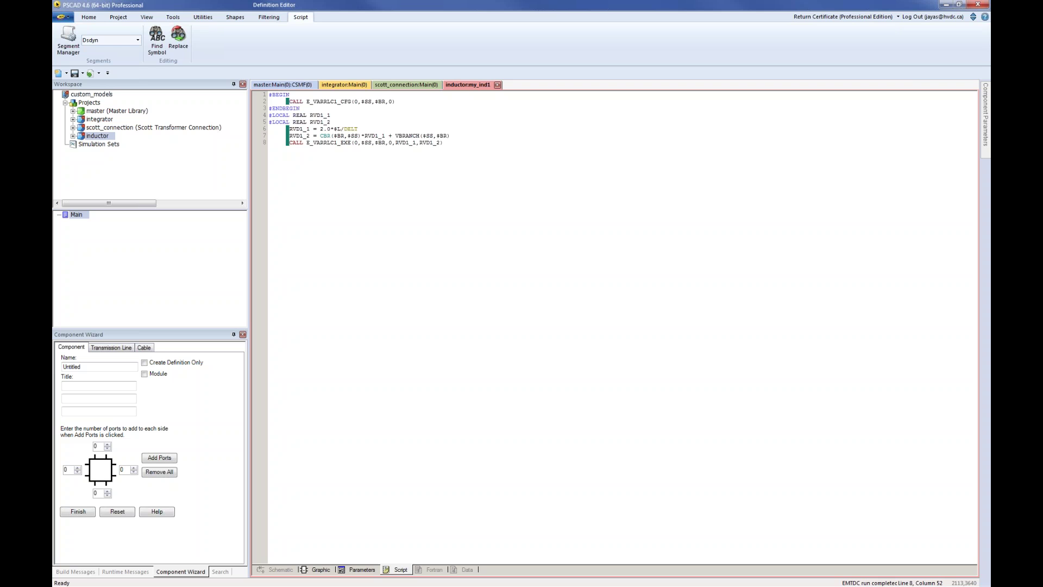
- Insert the declaration #FUNCTION REAL VBRANCH after the two #LOCAL lines
{"action": "left_click", "coordinate": [342, 122]}
{"action": "key", "text": "Return"}
{"action": "type", "text": "#FUNCTION REAL"}
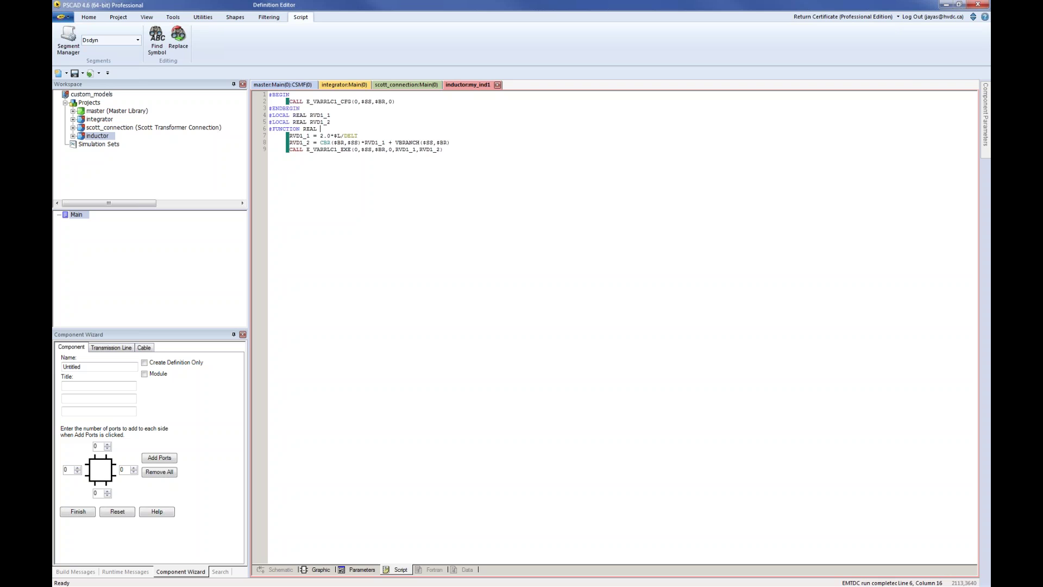
{"action": "type", "text": " VBRANCH"}
- Check the port names in the component graphic, enter BR = $A $B BREAKER 1. in the Branch segment, and return to the main schematic
{"action": "left_click", "coordinate": [321, 570]}
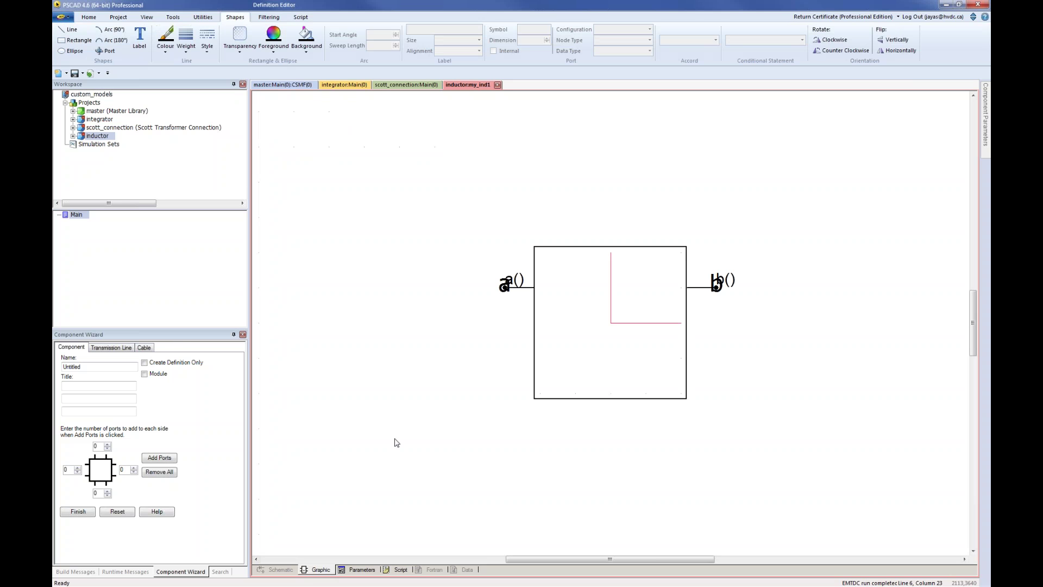
{"action": "left_click", "coordinate": [400, 572]}
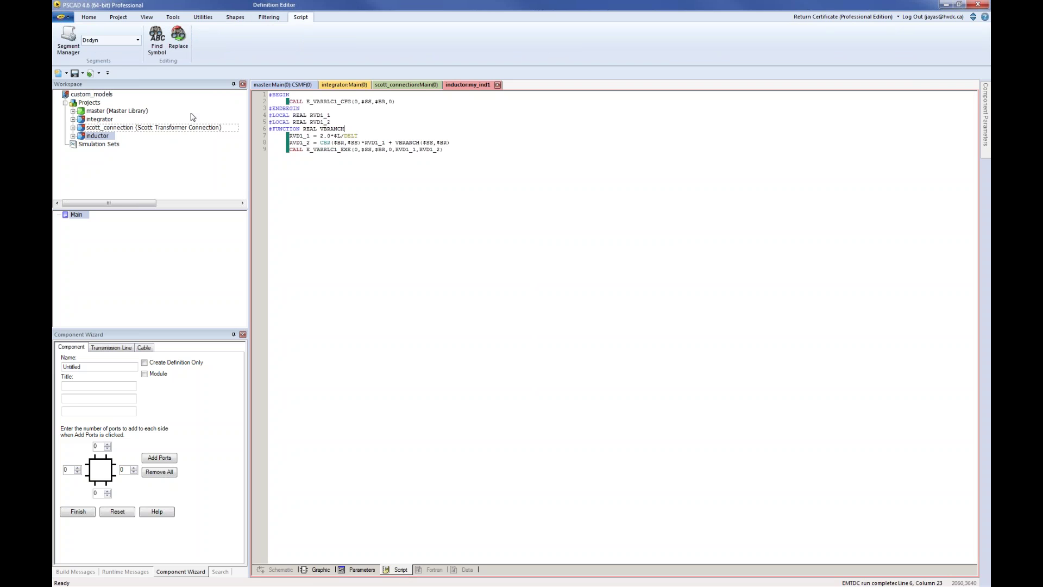
{"action": "left_click", "coordinate": [138, 41]}
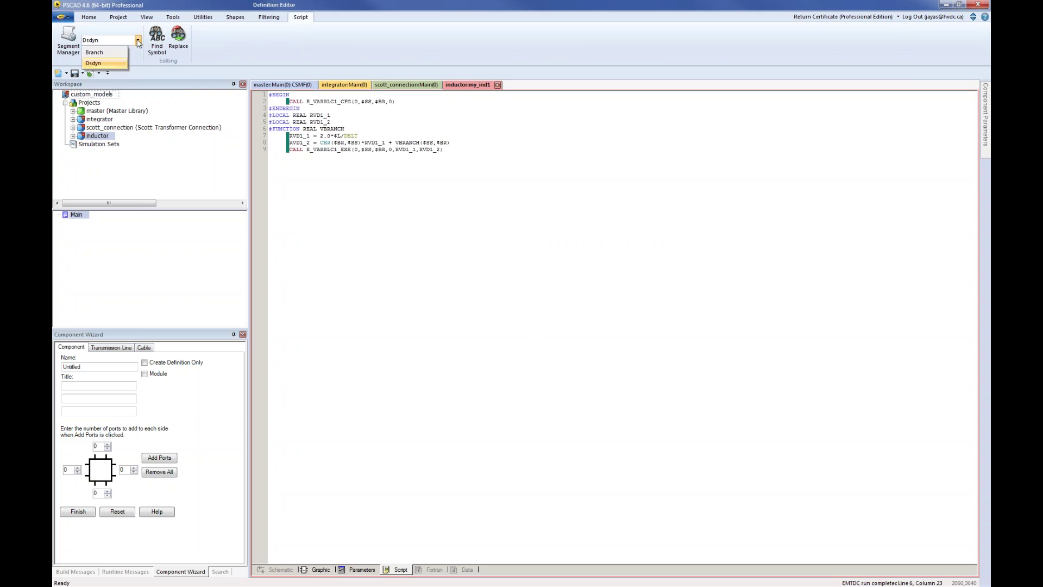
{"action": "left_click", "coordinate": [108, 54]}
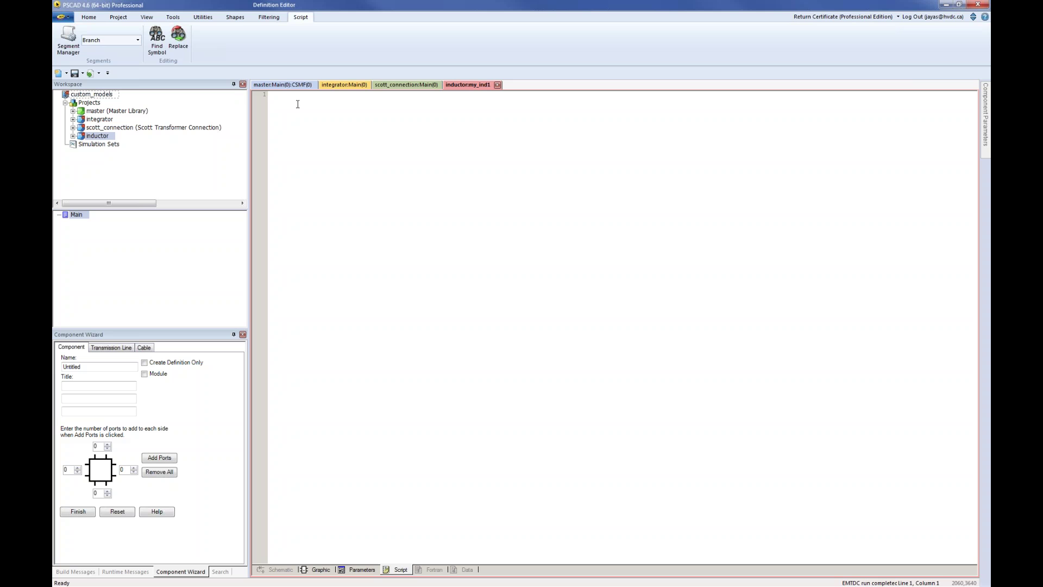
{"action": "type", "text": "BR = $A $B BREAKER 1."}
{"action": "left_click", "coordinate": [322, 572]}
{"action": "key", "text": "BackSpace"}
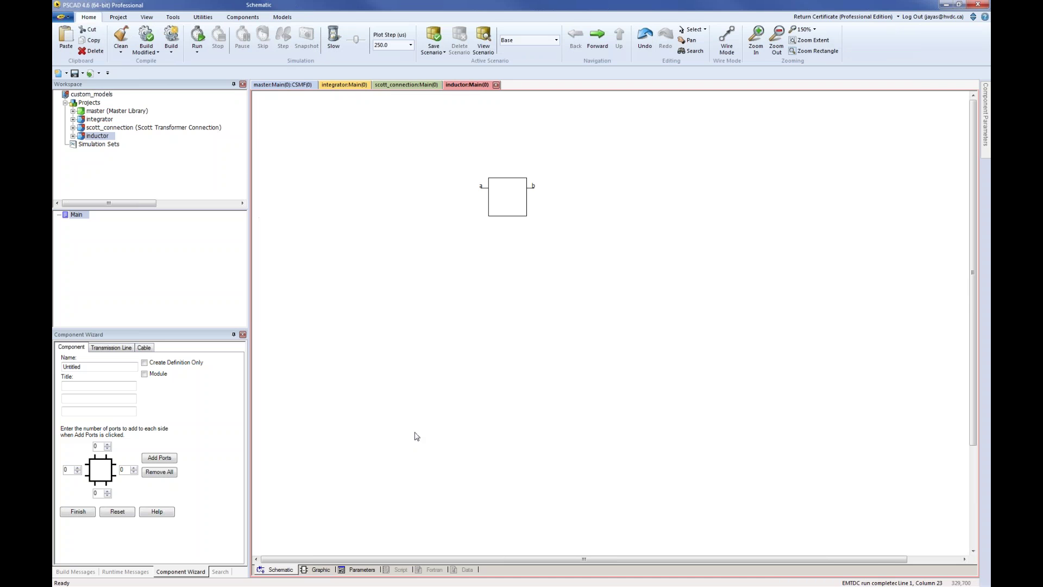
- Set the my_ind1 component's inductance to 0.1 H and move the component lower on the canvas
{"action": "left_click", "coordinate": [499, 211]}
{"action": "double_click", "coordinate": [507, 211]}
{"action": "left_click", "coordinate": [540, 256]}
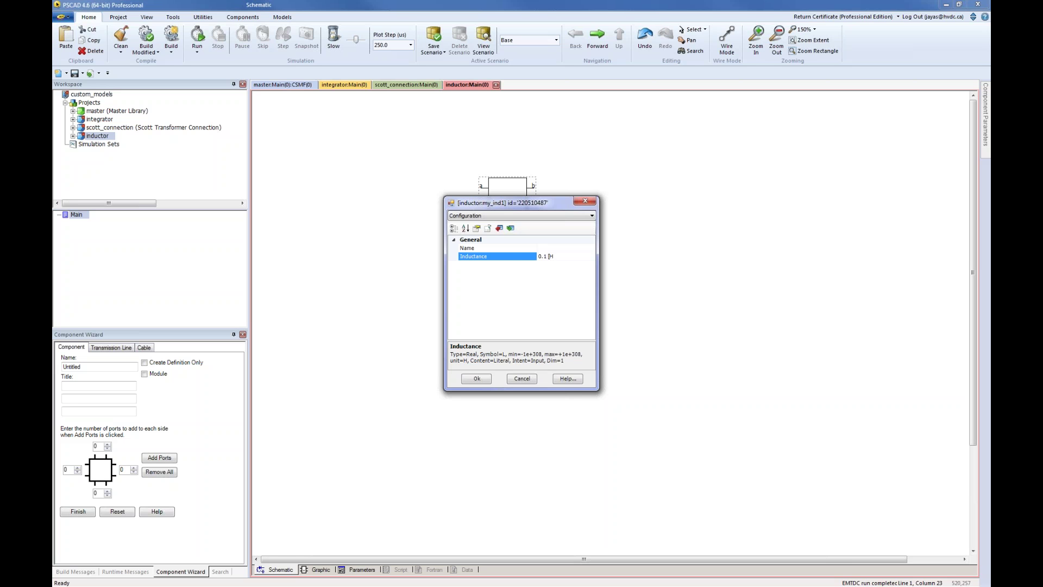
{"action": "left_click", "coordinate": [477, 379]}
{"action": "left_click_drag", "start_coordinate": [510, 199], "coordinate": [520, 261]}
- Place a Single Phase Voltage Source Model 2 beside my_ind1, with its output terminal facing the component
{"action": "right_click", "coordinate": [350, 163]}
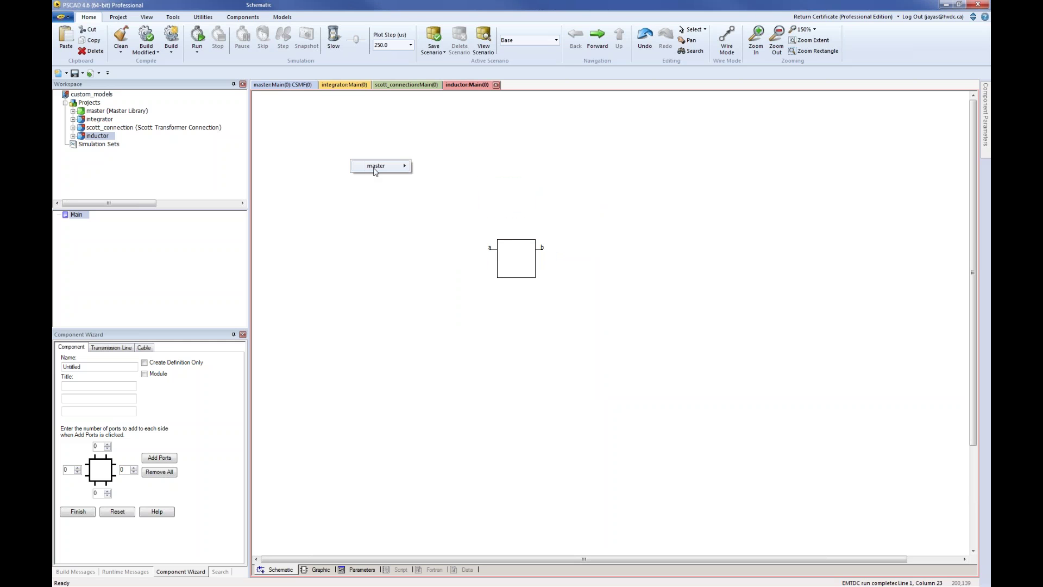
{"action": "mouse_move", "coordinate": [376, 167]}
{"action": "mouse_move", "coordinate": [459, 171]}
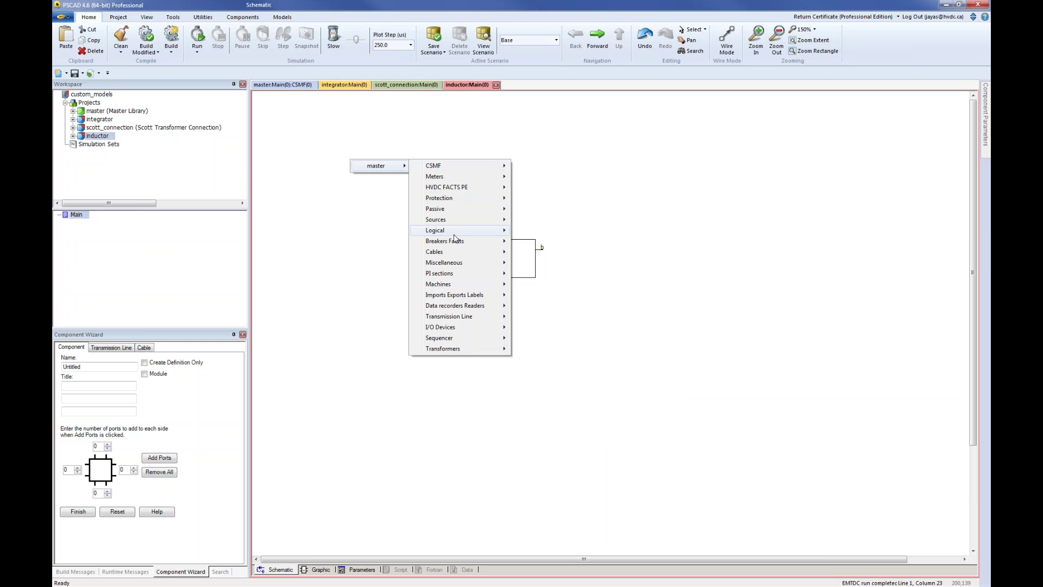
{"action": "mouse_move", "coordinate": [459, 208]}
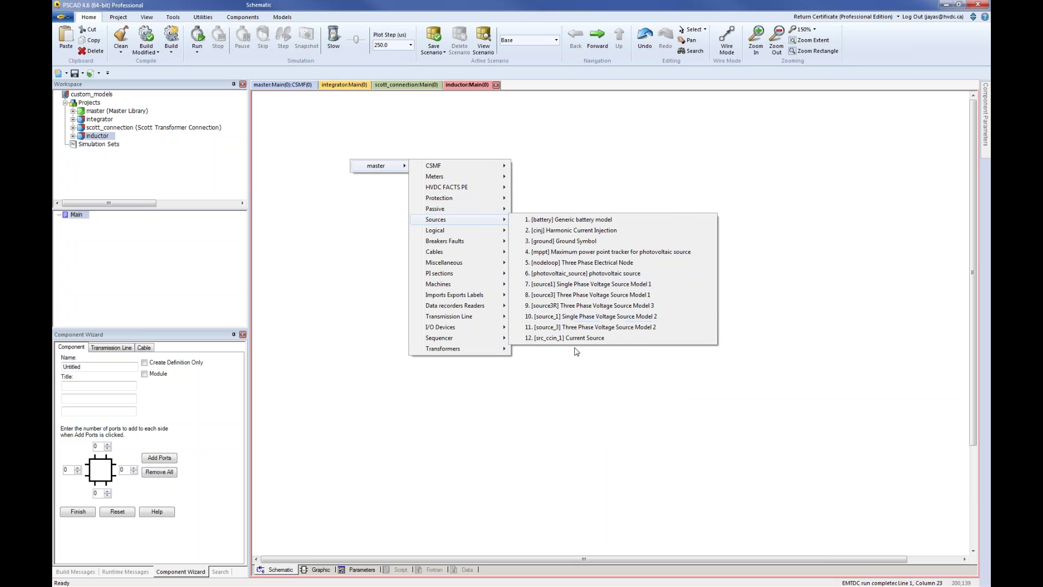
{"action": "left_click", "coordinate": [595, 316]}
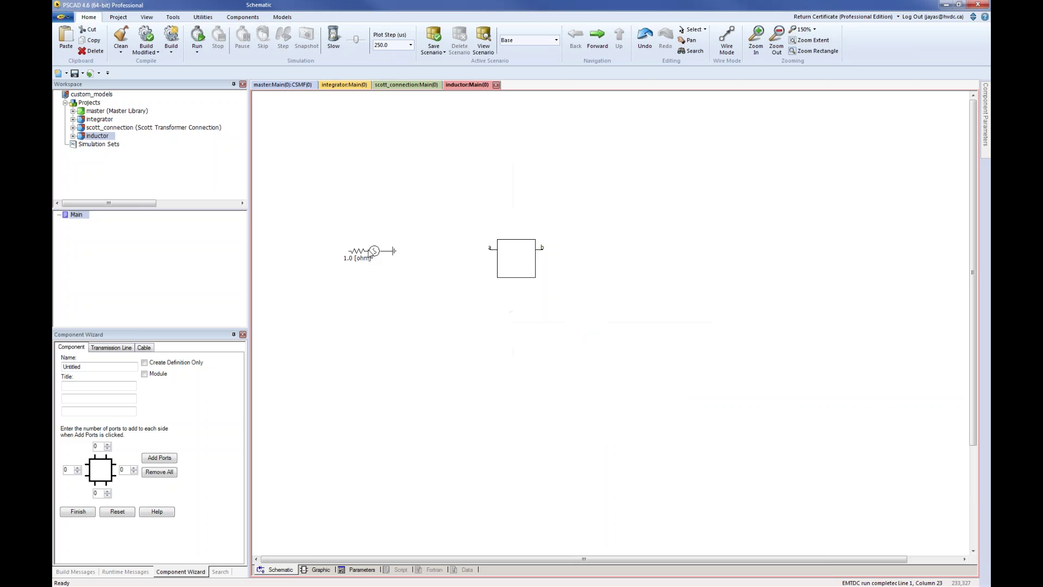
{"action": "left_click", "coordinate": [379, 248]}
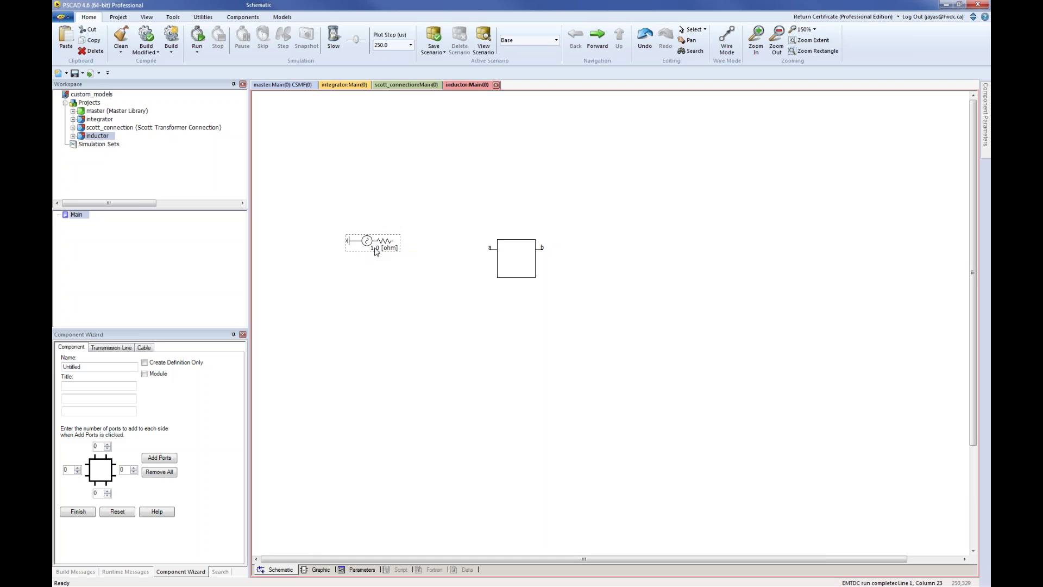
- Set the voltage source's impedance to Ideal and move the source slightly closer to my_ind1
{"action": "double_click", "coordinate": [379, 248]}
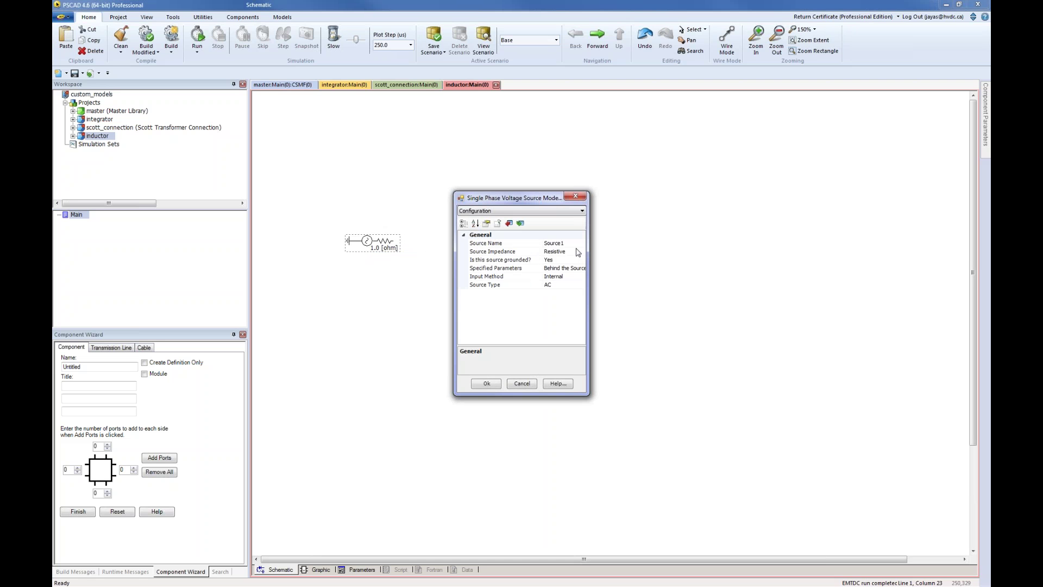
{"action": "left_click", "coordinate": [552, 252]}
{"action": "left_click", "coordinate": [581, 252]}
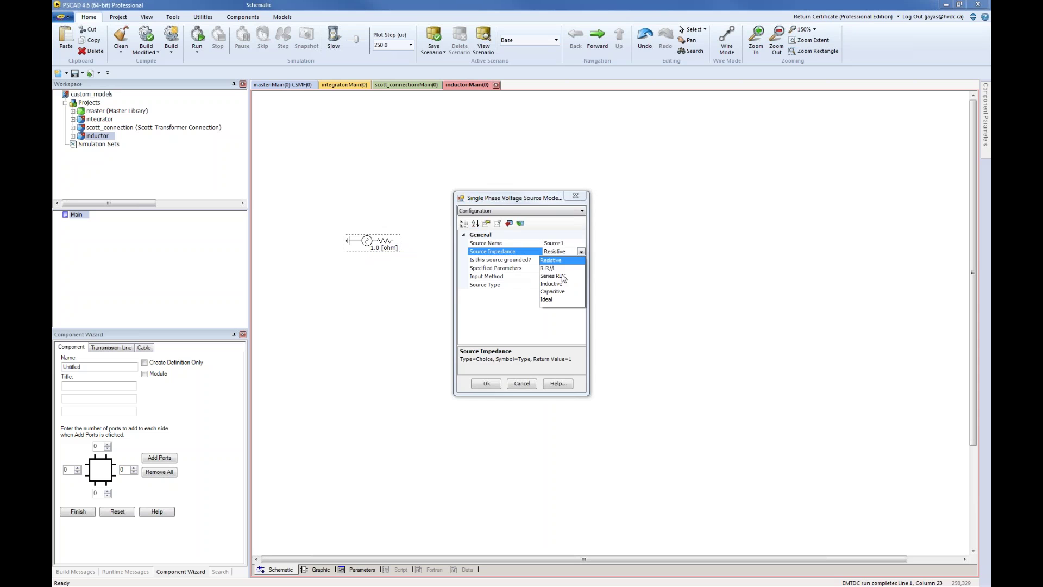
{"action": "left_click", "coordinate": [547, 299]}
{"action": "left_click", "coordinate": [486, 384]}
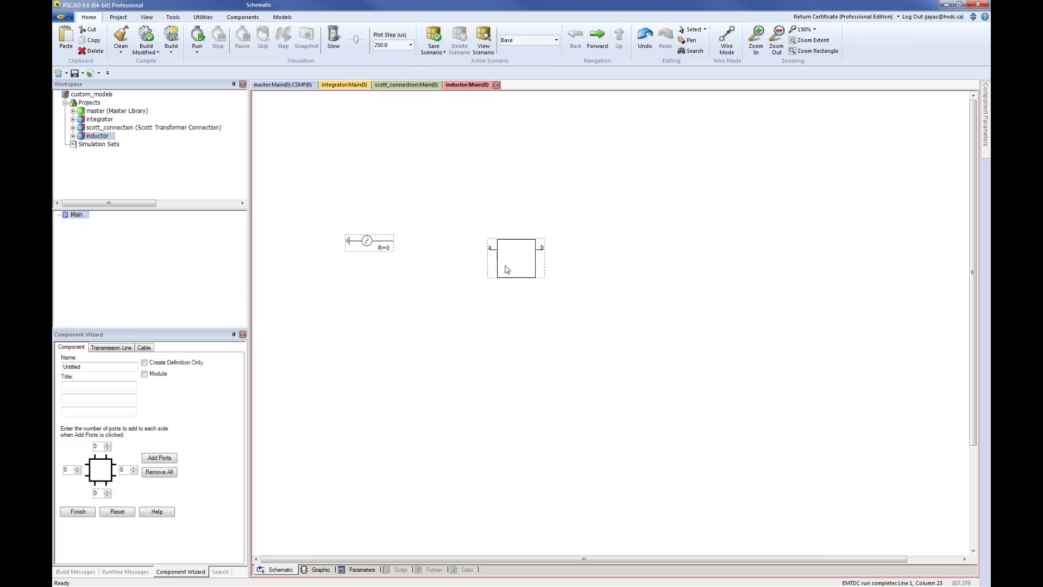
{"action": "left_click_drag", "start_coordinate": [400, 251], "coordinate": [417, 250]}
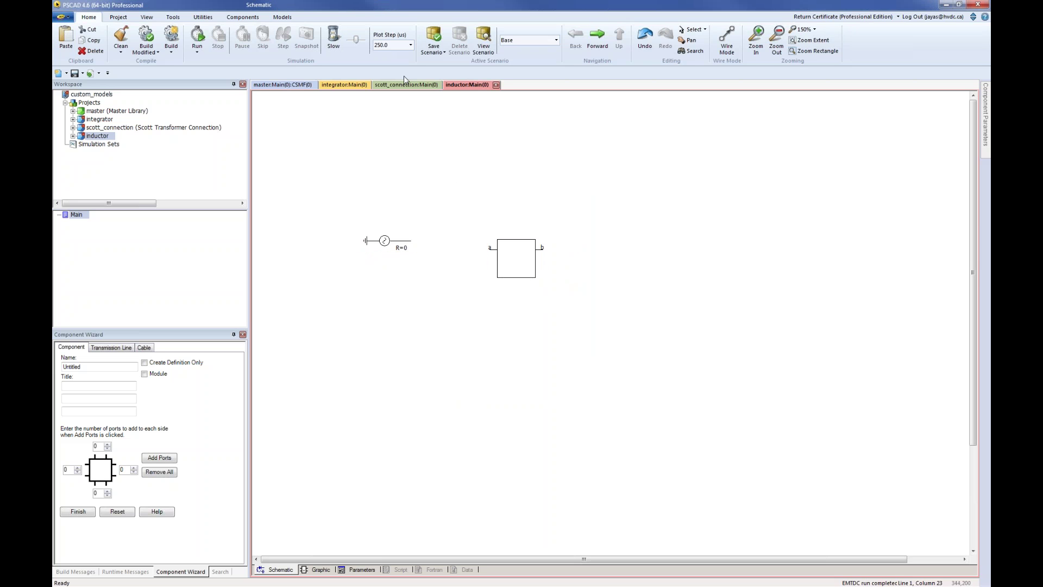
- Draw a long vertical wire through the voltage source's output terminal
{"action": "left_click", "coordinate": [726, 38]}
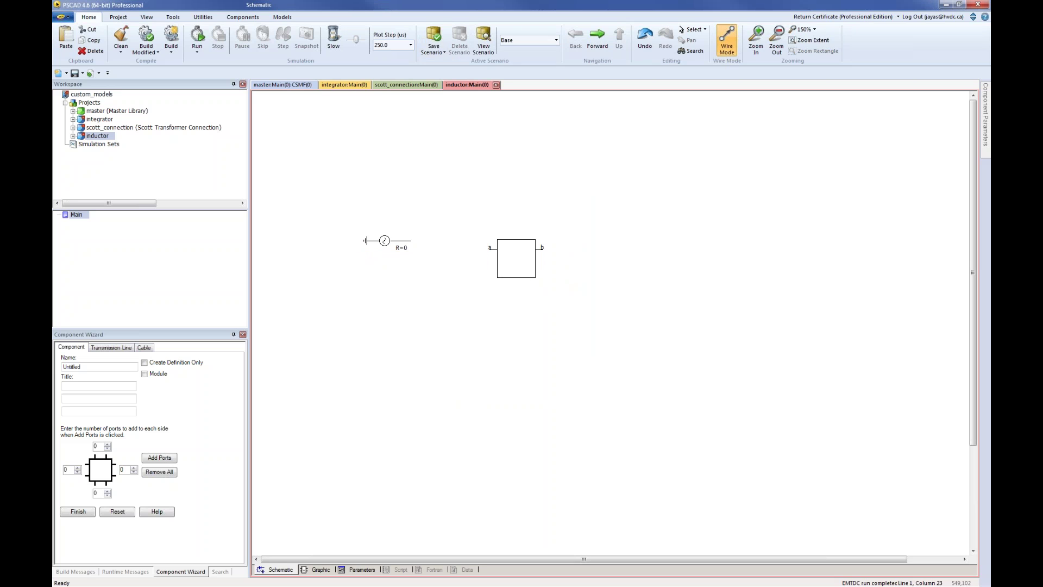
{"action": "left_click", "coordinate": [410, 145]}
{"action": "key", "text": "Escape"}
{"action": "key", "text": "Escape"}
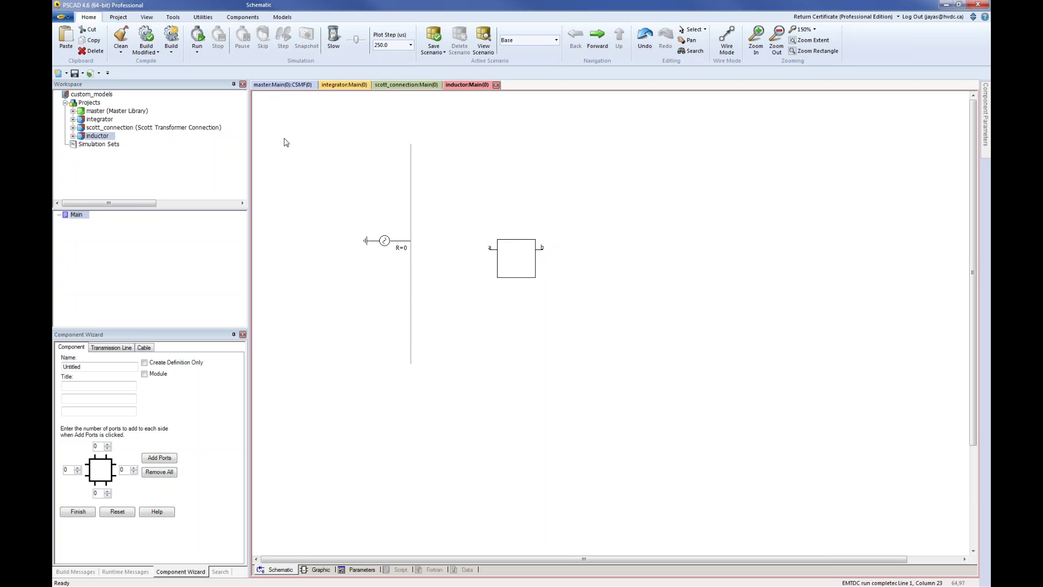
- Place an ammeter on the upper part of the vertical wire, pointing away from the source
{"action": "left_click", "coordinate": [233, 18]}
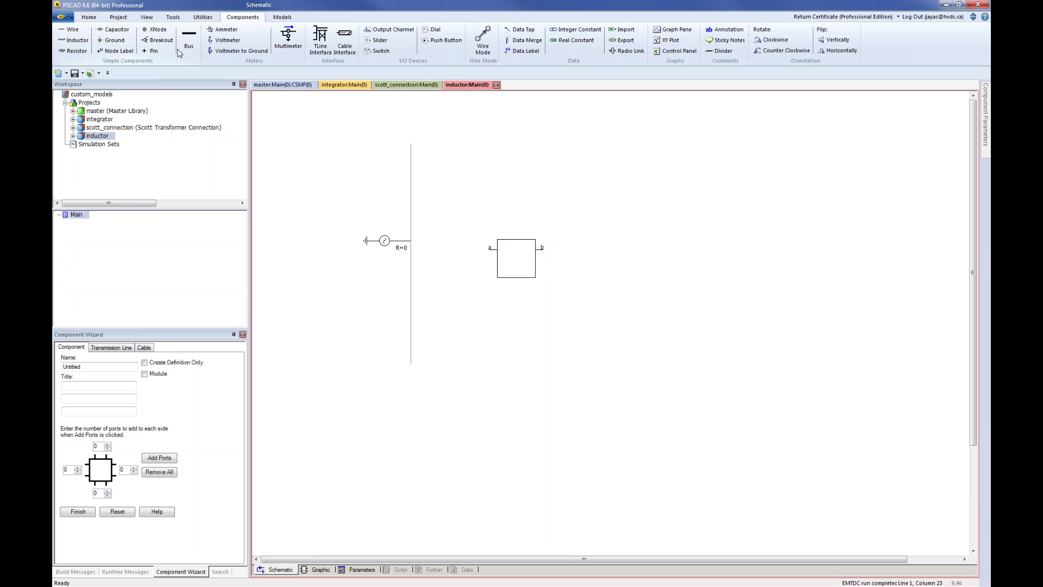
{"action": "left_click", "coordinate": [225, 29]}
{"action": "left_click", "coordinate": [420, 169]}
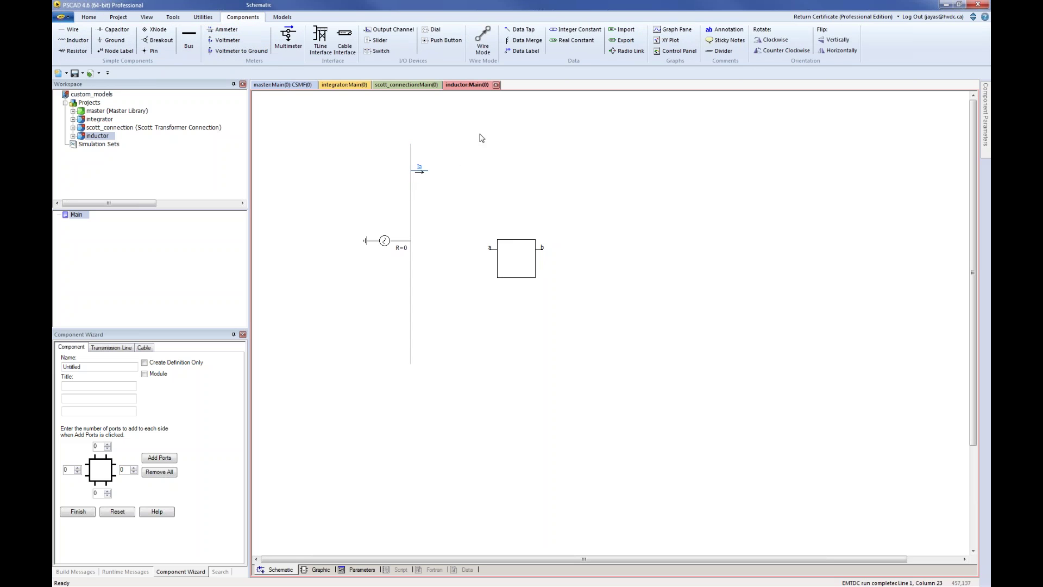
{"action": "left_click", "coordinate": [171, 164]}
- Connect a standard inductor in series with the ammeter and ground its far end
{"action": "left_click", "coordinate": [75, 40]}
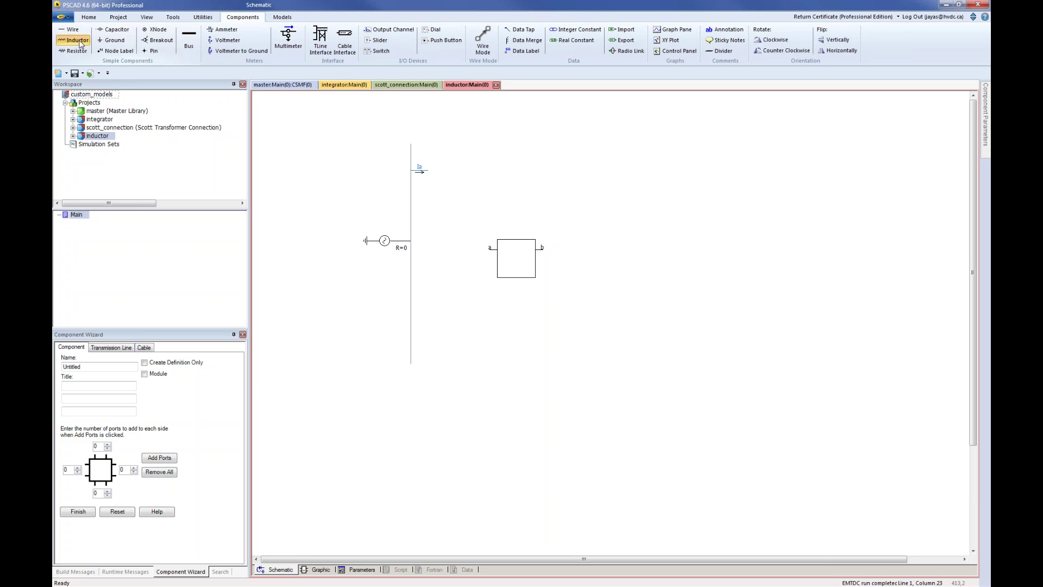
{"action": "left_click", "coordinate": [430, 173]}
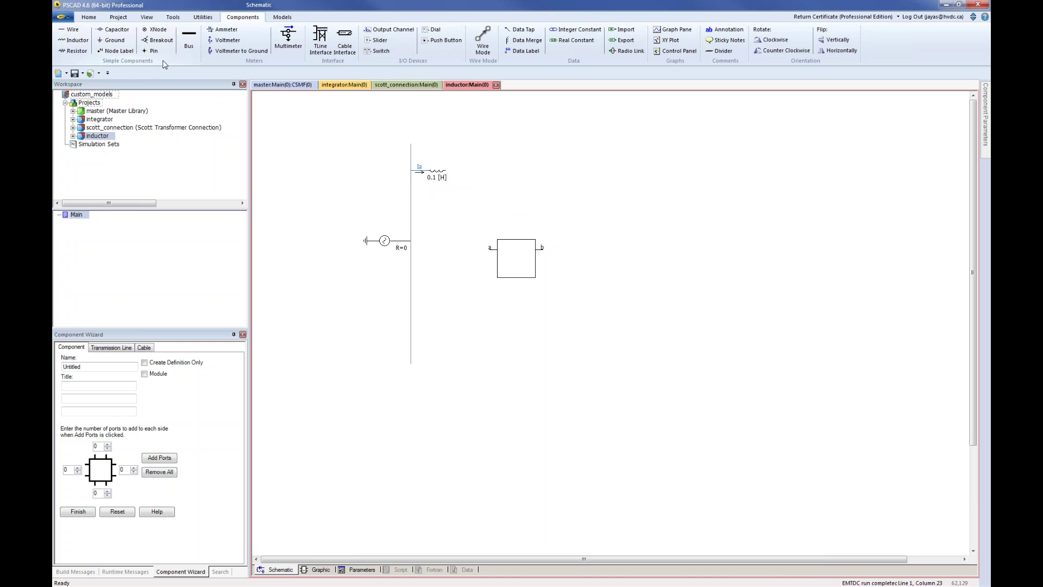
{"action": "left_click", "coordinate": [112, 40]}
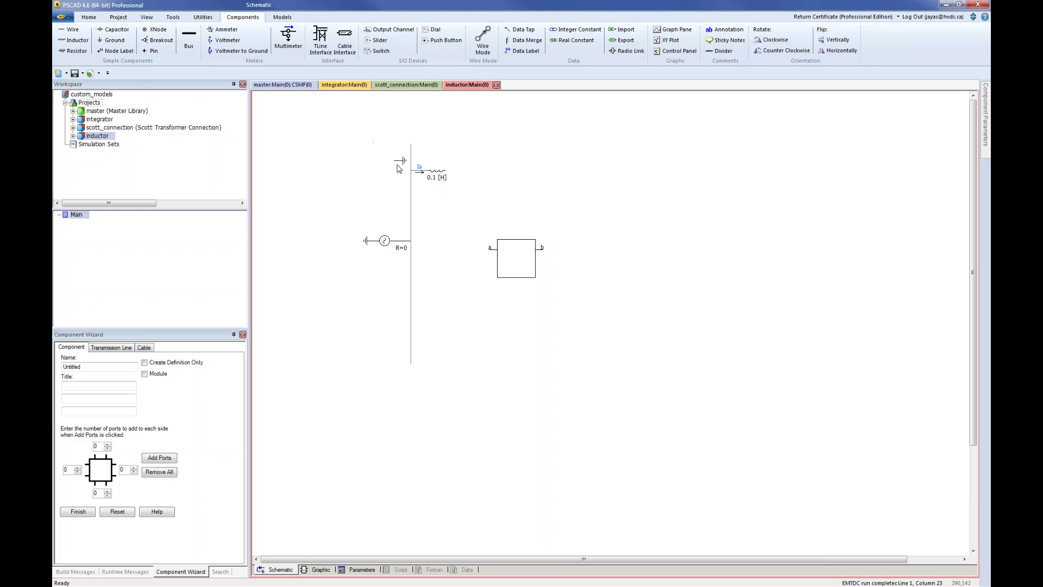
{"action": "left_click", "coordinate": [451, 171]}
- Build a second branch below by attaching a copied ammeter to my_ind1 and grounding terminal b with a copied ground
{"action": "key", "text": "ctrl+v"}
{"action": "left_click", "coordinate": [427, 225]}
{"action": "left_click_drag", "start_coordinate": [506, 262], "coordinate": [446, 235]}
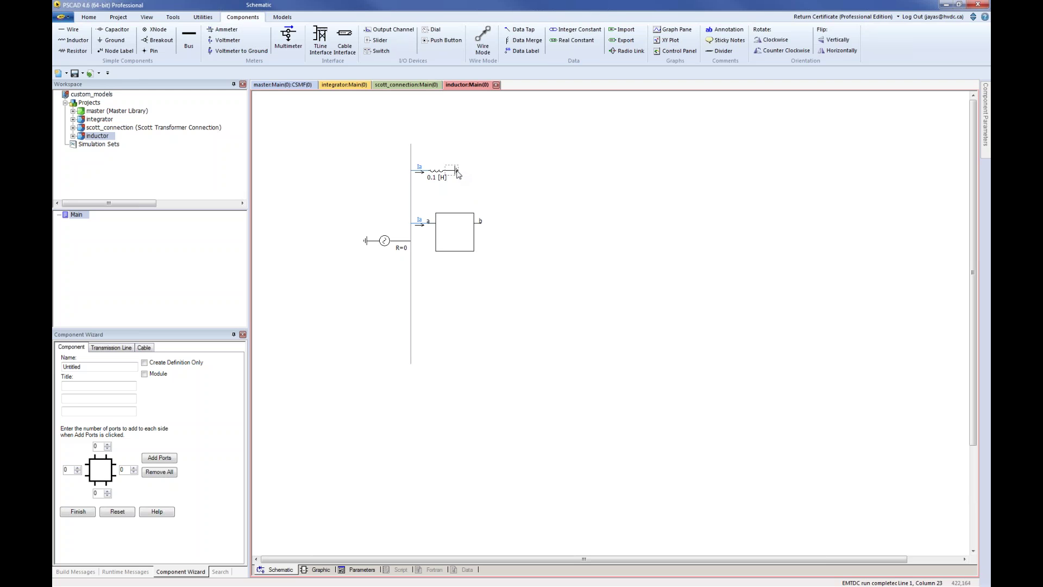
{"action": "key", "text": "ctrl+v"}
{"action": "left_click", "coordinate": [493, 223]}
- Set the signal name of my_ind1's ammeter to I2 and of the standard inductor's ammeter to I1
{"action": "double_click", "coordinate": [418, 224]}
{"action": "left_click", "coordinate": [565, 244]}
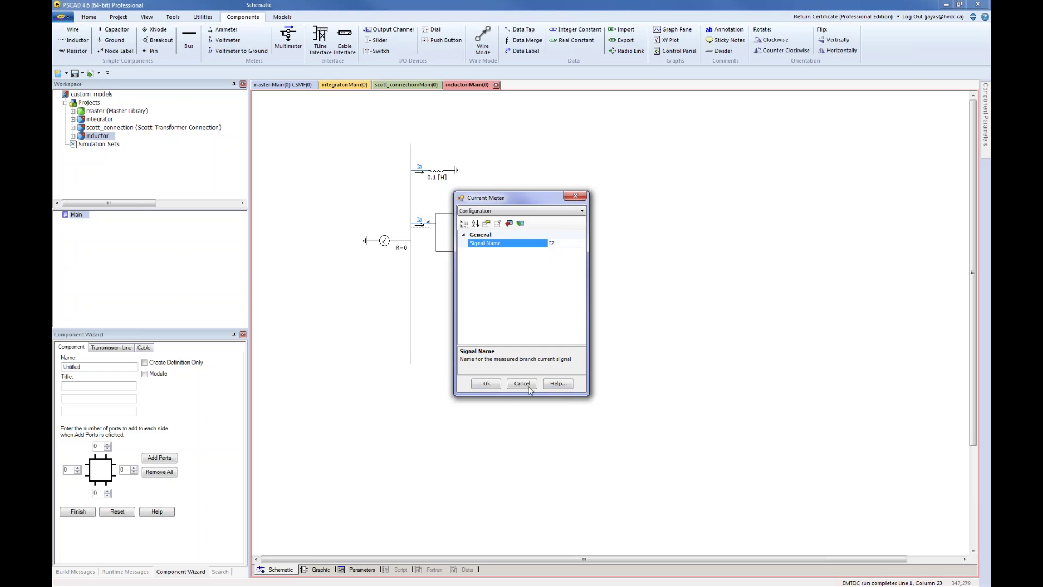
{"action": "left_click", "coordinate": [486, 384]}
{"action": "left_click", "coordinate": [493, 386]}
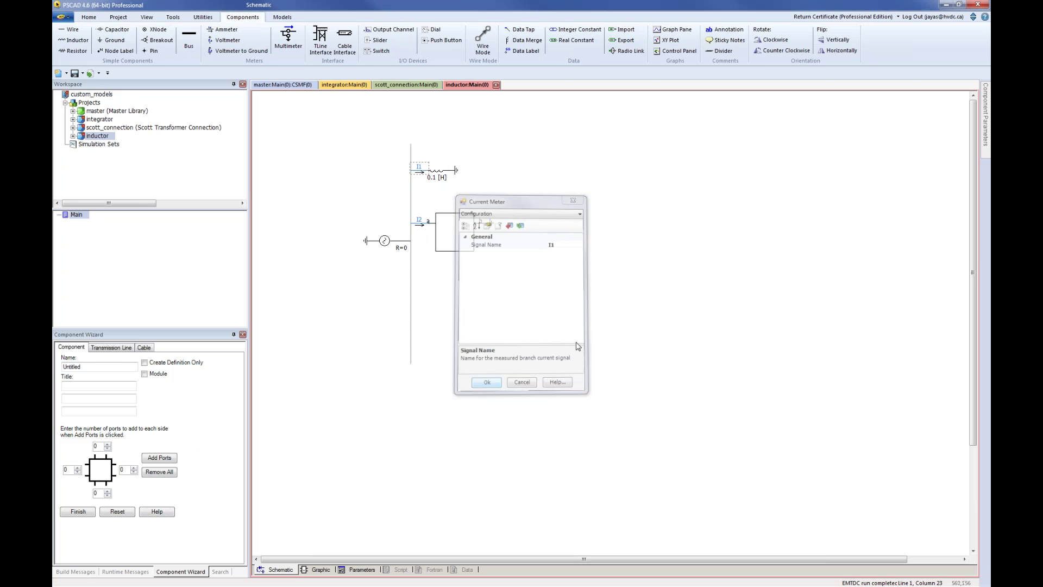
- Place a data label with a short wire in the free area beside the circuit and name its signal I1
{"action": "left_click", "coordinate": [523, 52]}
{"action": "left_click", "coordinate": [560, 165]}
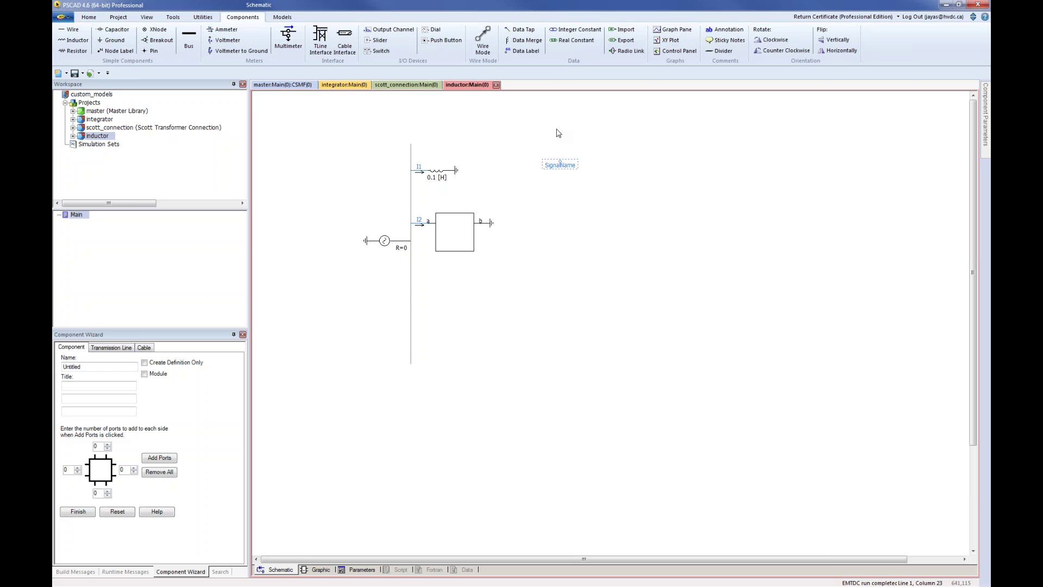
{"action": "left_click", "coordinate": [74, 32]}
{"action": "double_click", "coordinate": [560, 164]}
{"action": "double_click", "coordinate": [555, 240]}
{"action": "type", "text": "I1"}
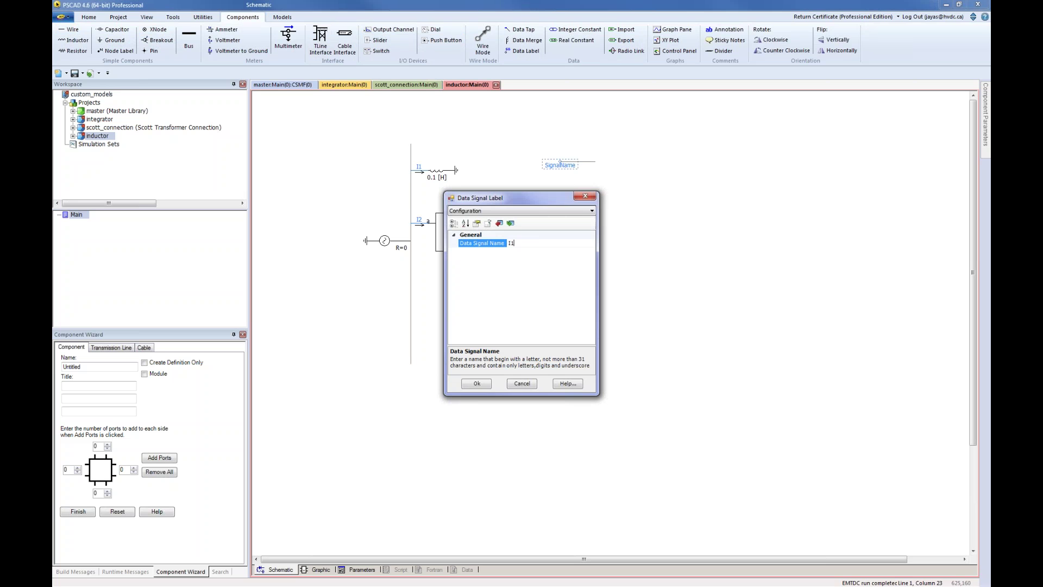
{"action": "left_click", "coordinate": [483, 383]}
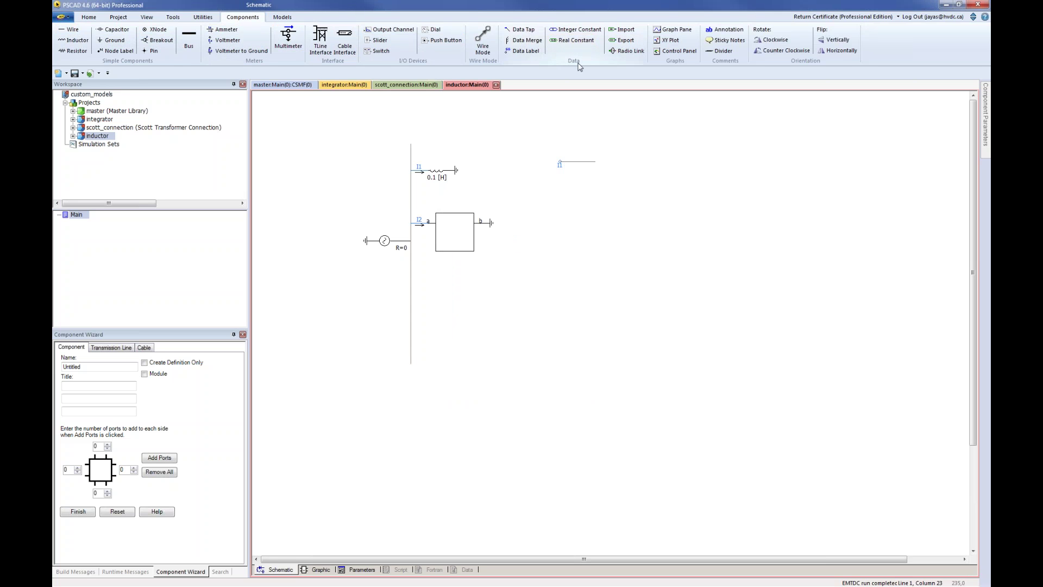
- Attach an output channel to the free end of the I1 wire and make it use the signal name as title
{"action": "left_click", "coordinate": [444, 49]}
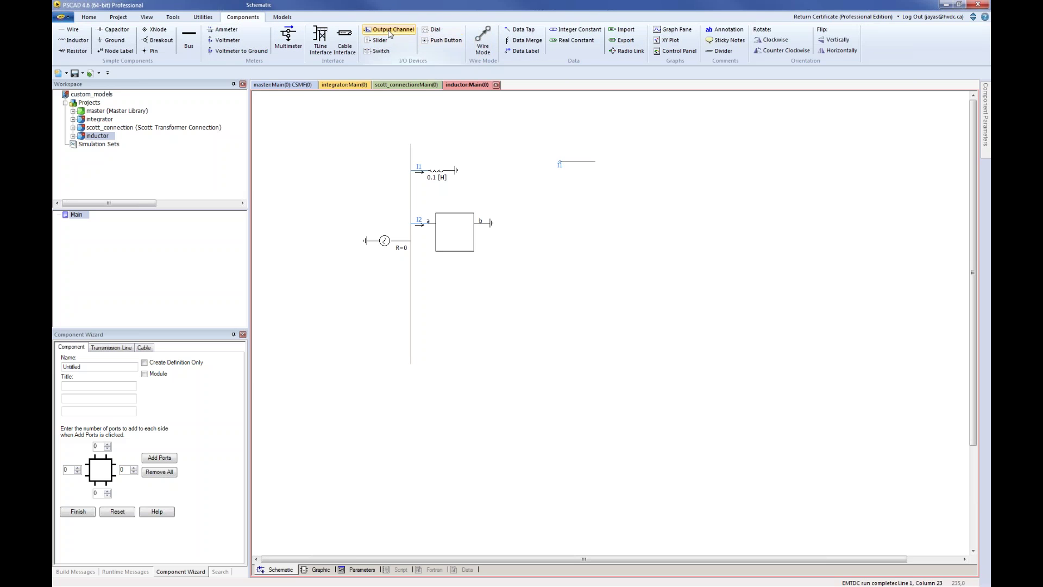
{"action": "left_click", "coordinate": [600, 164]}
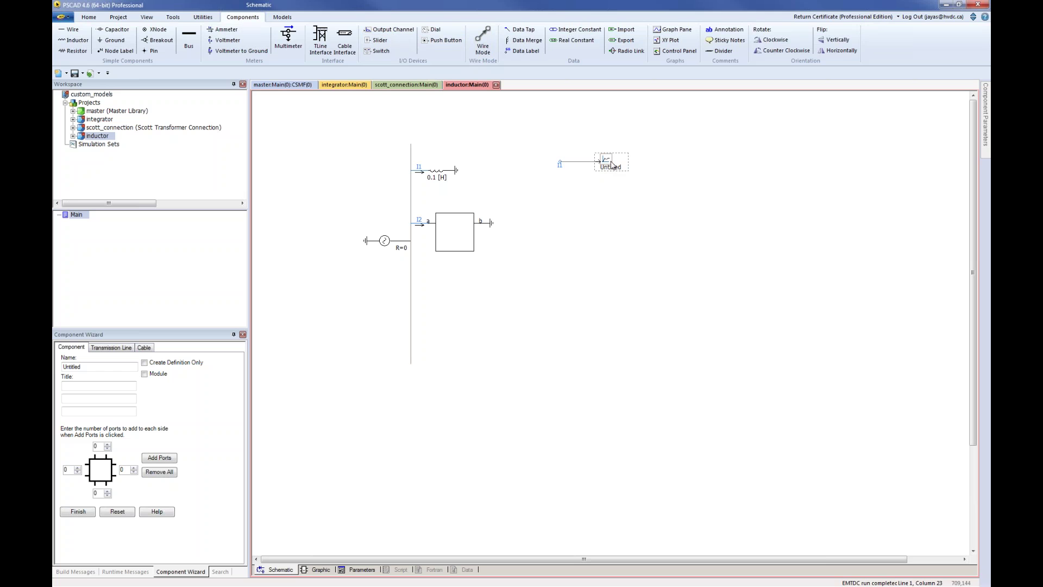
{"action": "double_click", "coordinate": [604, 163]}
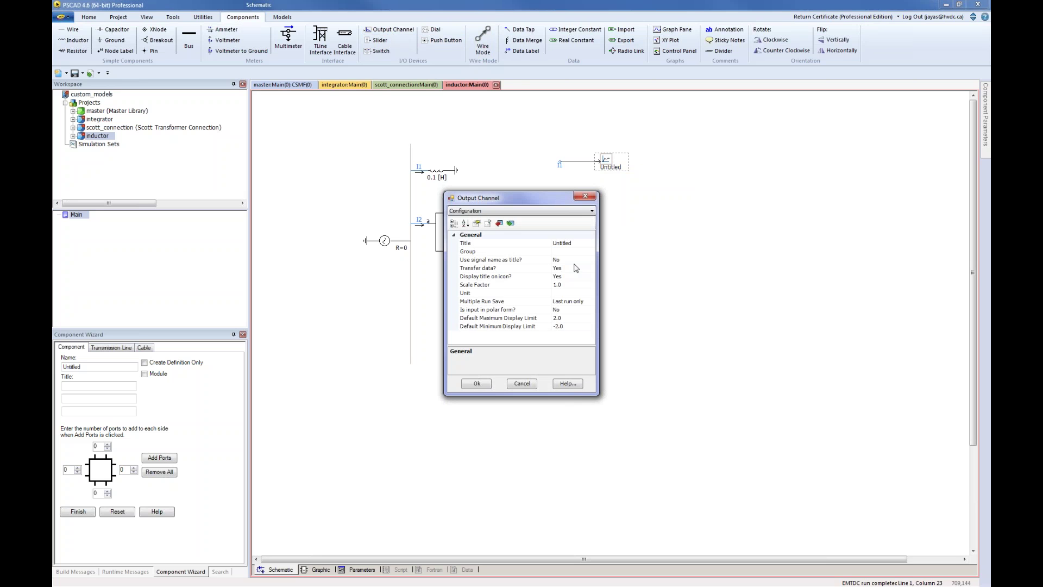
{"action": "double_click", "coordinate": [572, 261]}
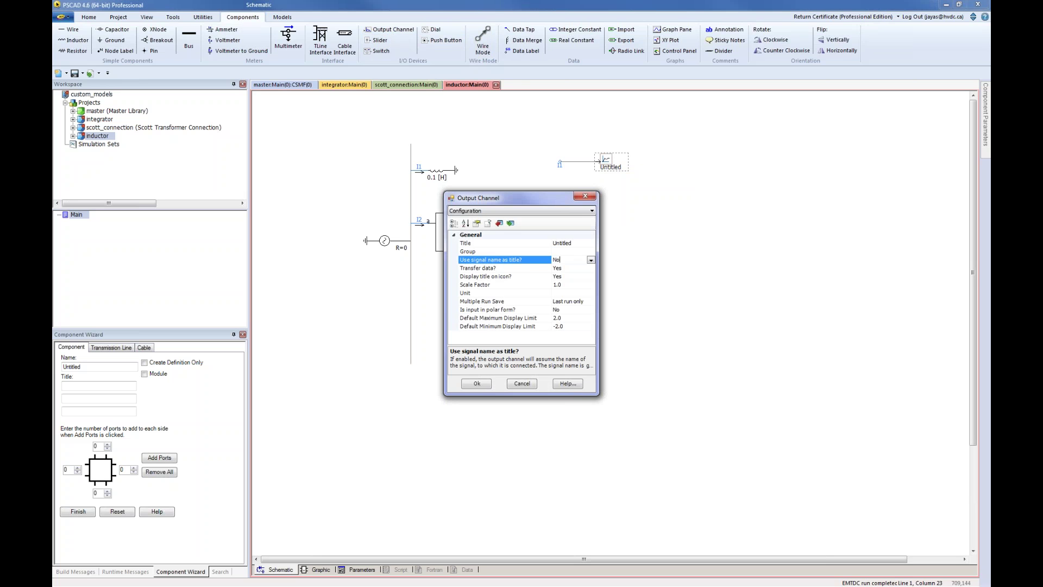
{"action": "left_click", "coordinate": [476, 385]}
- Duplicate the I1 label, wire and output channel directly below, and set the copied label's signal name to I2
{"action": "left_click_drag", "start_coordinate": [531, 137], "coordinate": [651, 191]}
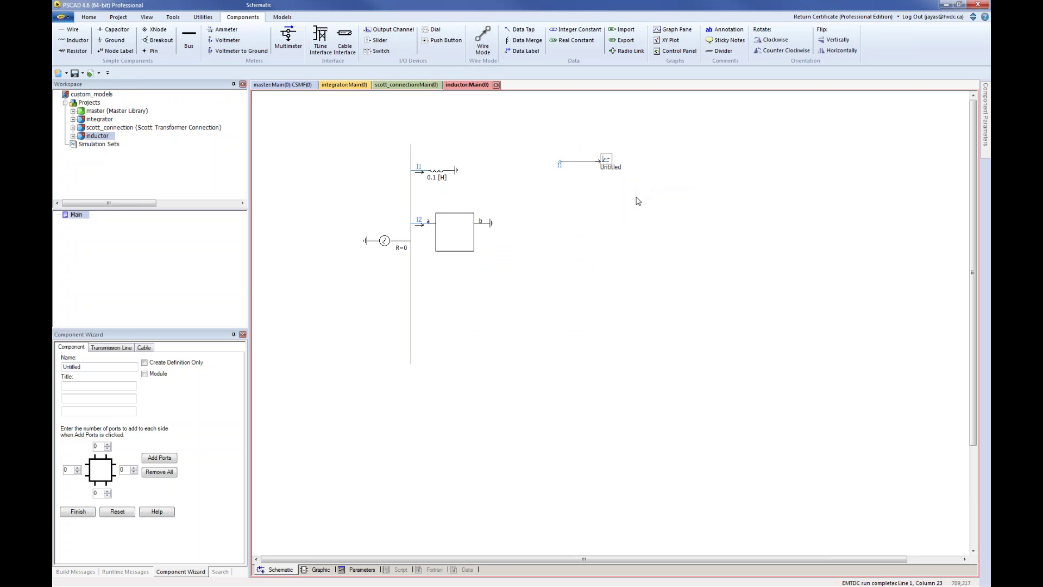
{"action": "key", "text": "ctrl+v"}
{"action": "left_click", "coordinate": [602, 188]}
{"action": "double_click", "coordinate": [560, 193]}
{"action": "left_click", "coordinate": [546, 243]}
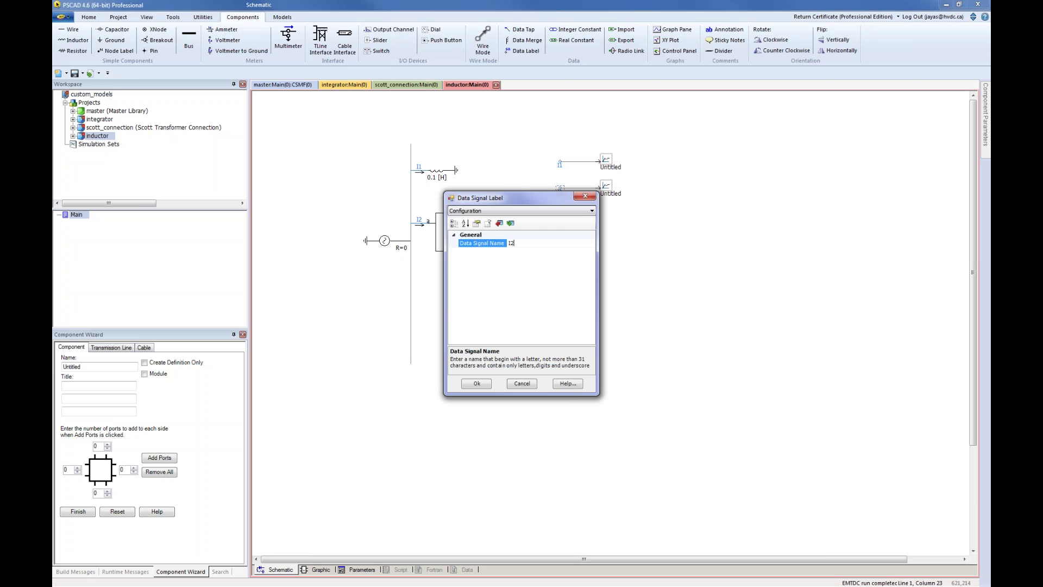
{"action": "left_click", "coordinate": [474, 384]}
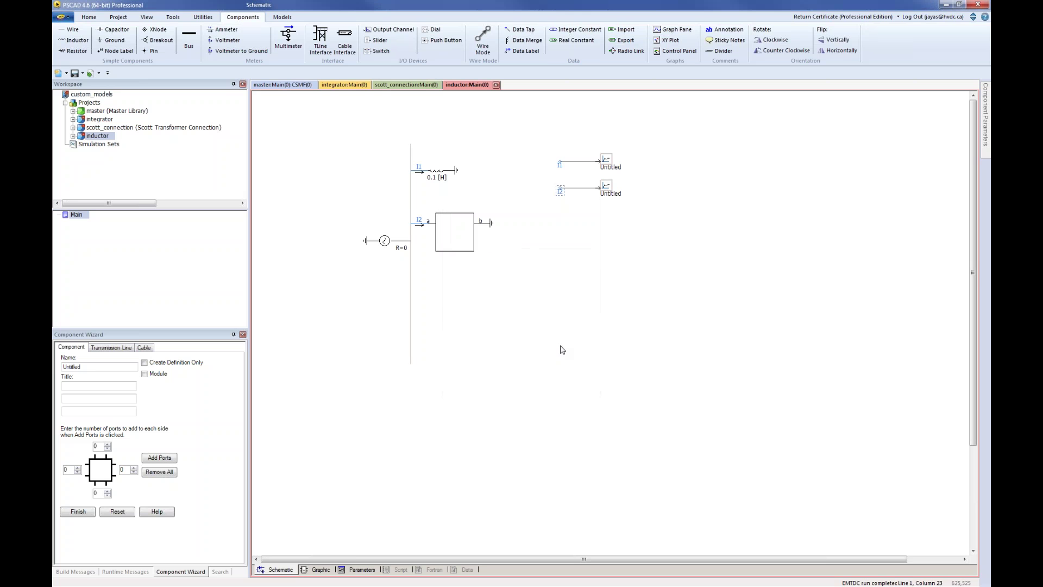
- Create an overlay graph from the I1 output channel below the channels and add the I2 channel as a second curve
{"action": "right_click", "coordinate": [610, 162]}
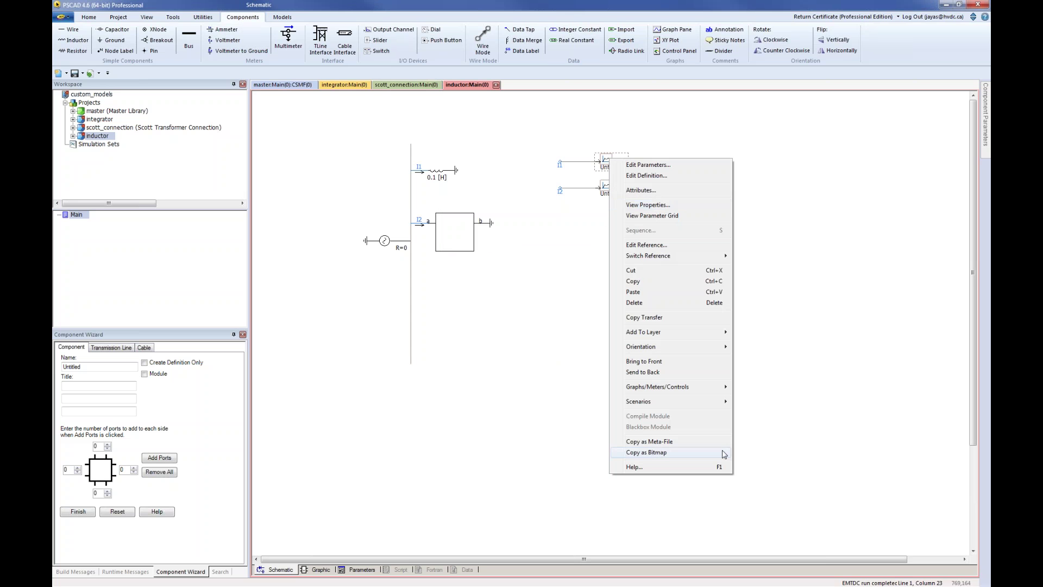
{"action": "mouse_move", "coordinate": [673, 387]}
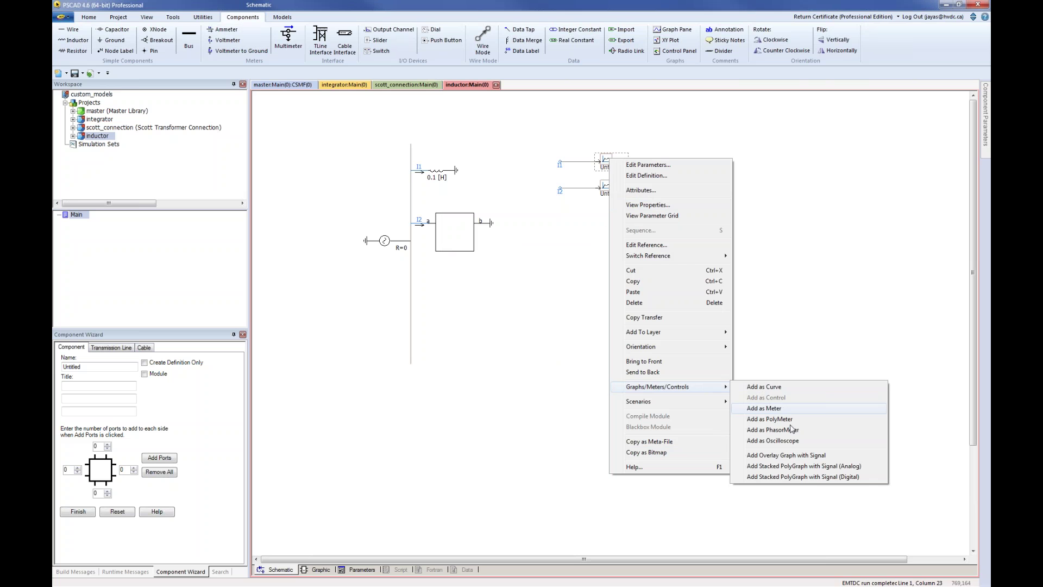
{"action": "left_click", "coordinate": [790, 455]}
{"action": "left_click", "coordinate": [595, 240]}
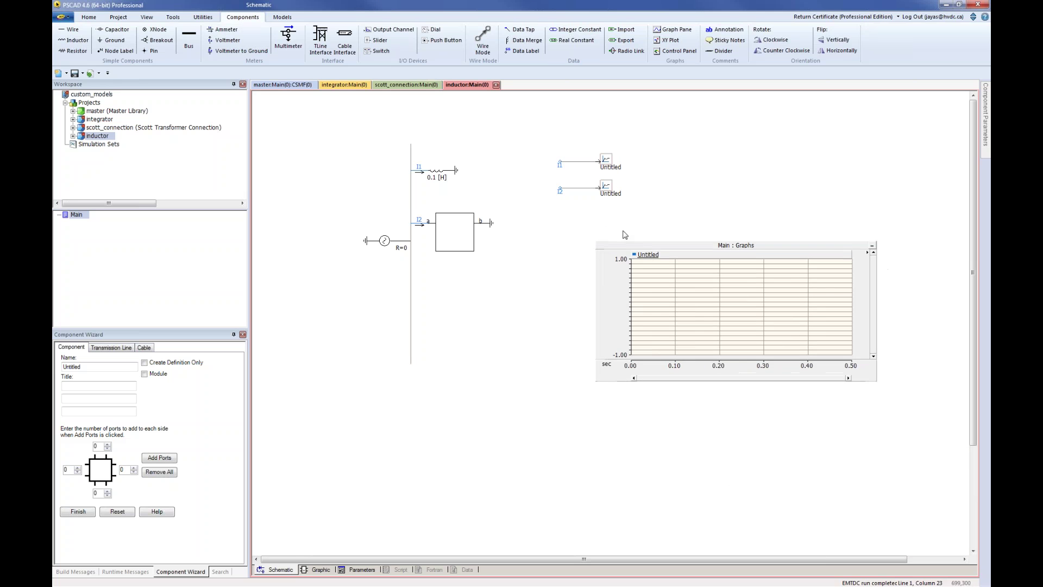
{"action": "left_click_drag", "start_coordinate": [613, 187], "coordinate": [759, 297]}
- Run the inductor simulation and fit the graph's vertical axis to the I1 and I2 curves
{"action": "left_click", "coordinate": [118, 17]}
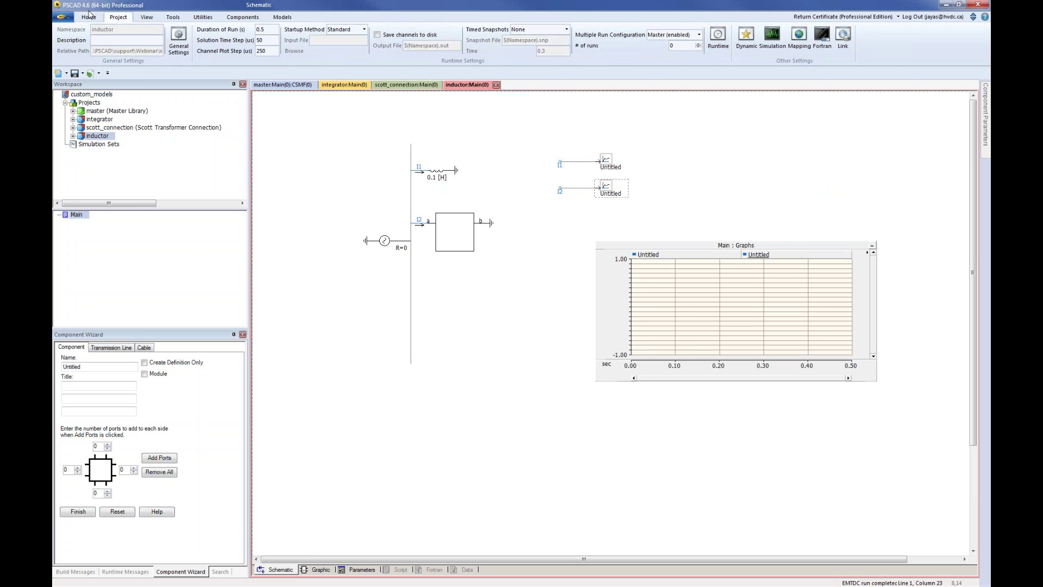
{"action": "left_click", "coordinate": [88, 17]}
{"action": "left_click", "coordinate": [197, 37]}
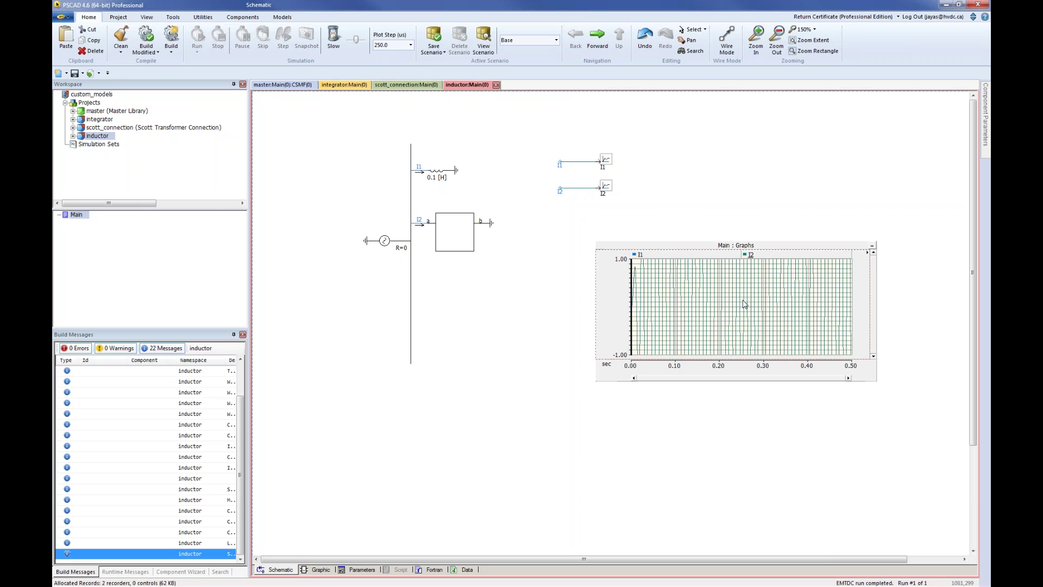
{"action": "key", "text": "y"}
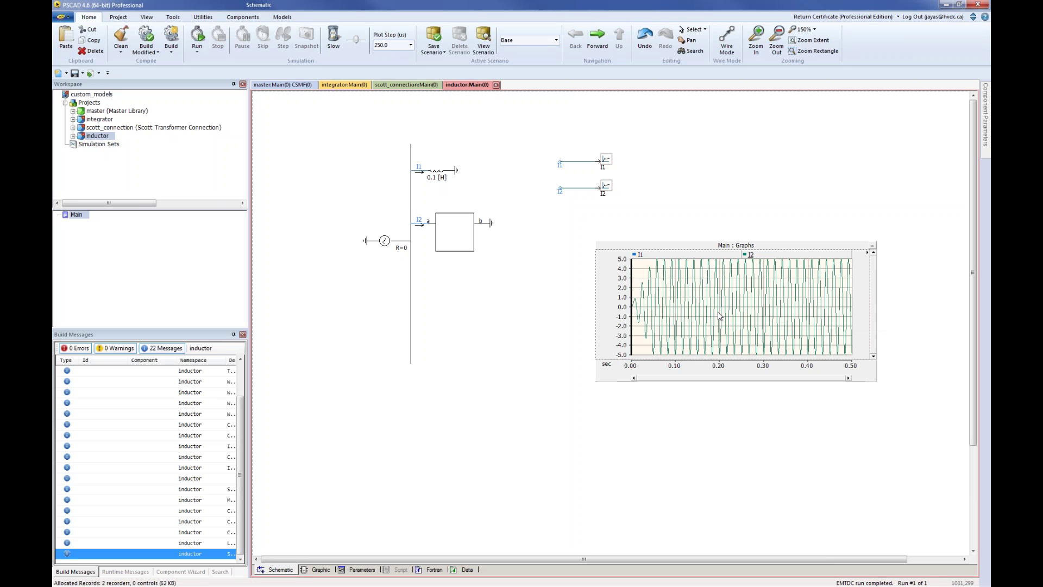
- Examine the help on the custom current source and conductance interface and the inductor branch equations in the slides
{"action": "mouse_move", "coordinate": [719, 317]}
{"action": "key", "text": "F1"}
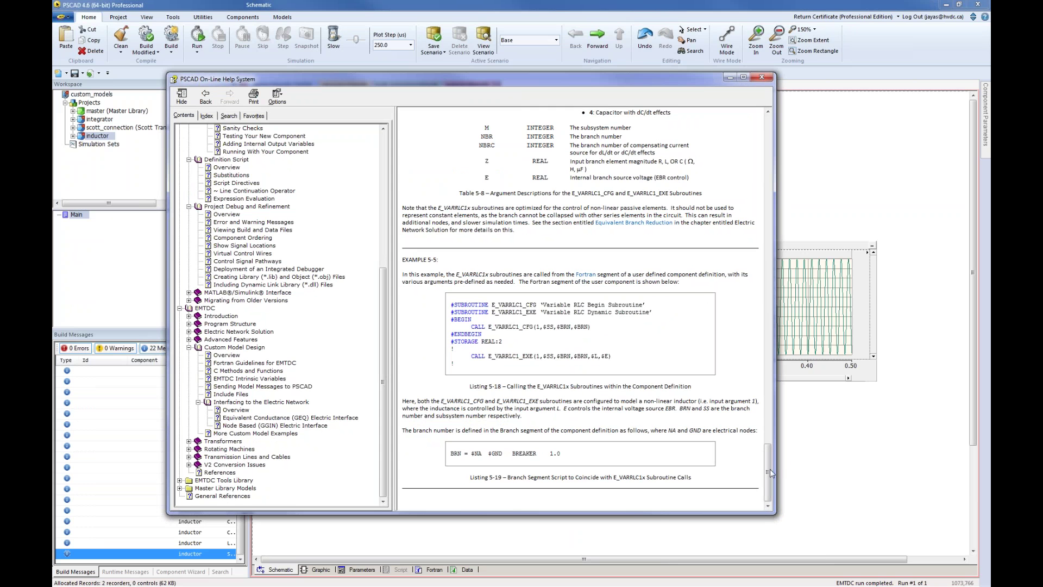
{"action": "left_click_drag", "start_coordinate": [768, 474], "coordinate": [773, 253]}
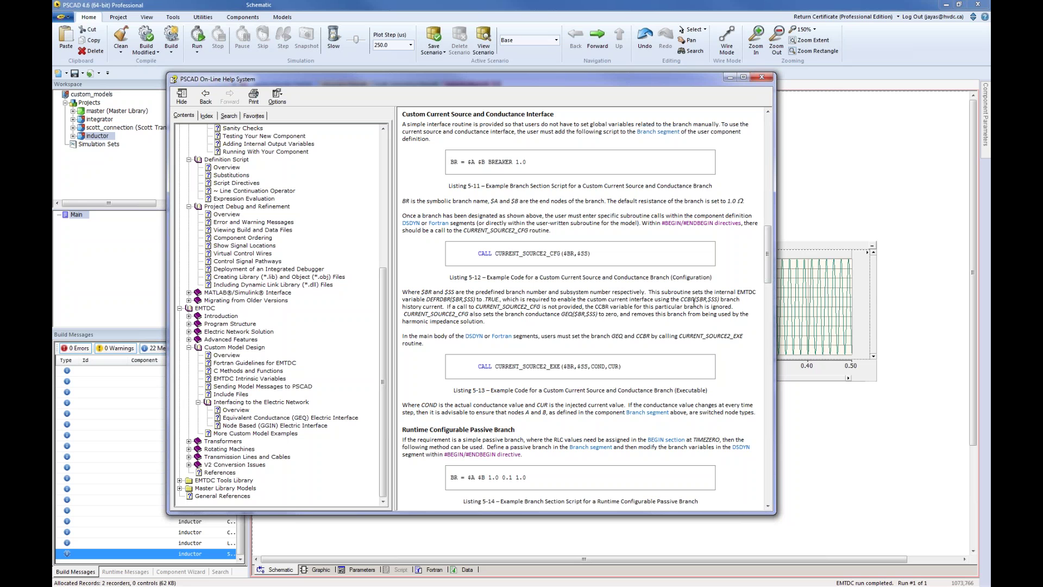
{"action": "left_click", "coordinate": [761, 77]}
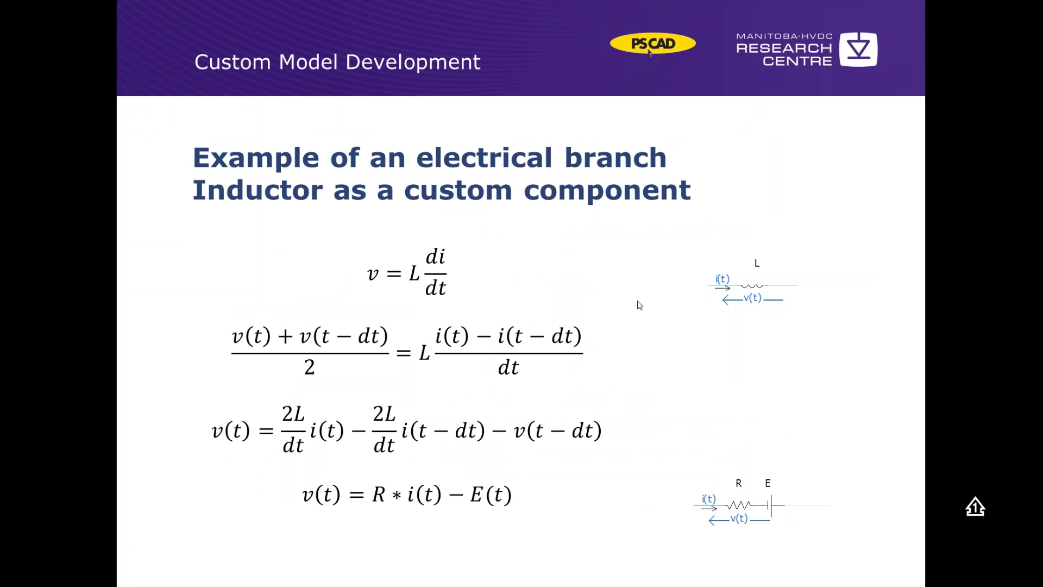
{"action": "left_click", "coordinate": [667, 369]}
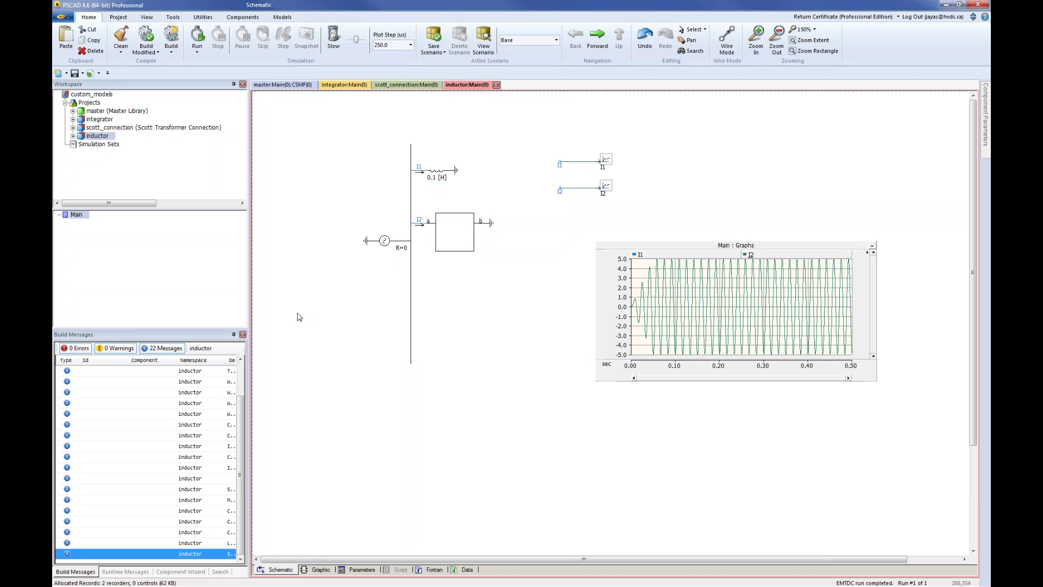
- Duplicate the my_ind1 definition within the inductor project under the name my_ind2
{"action": "left_click", "coordinate": [73, 135]}
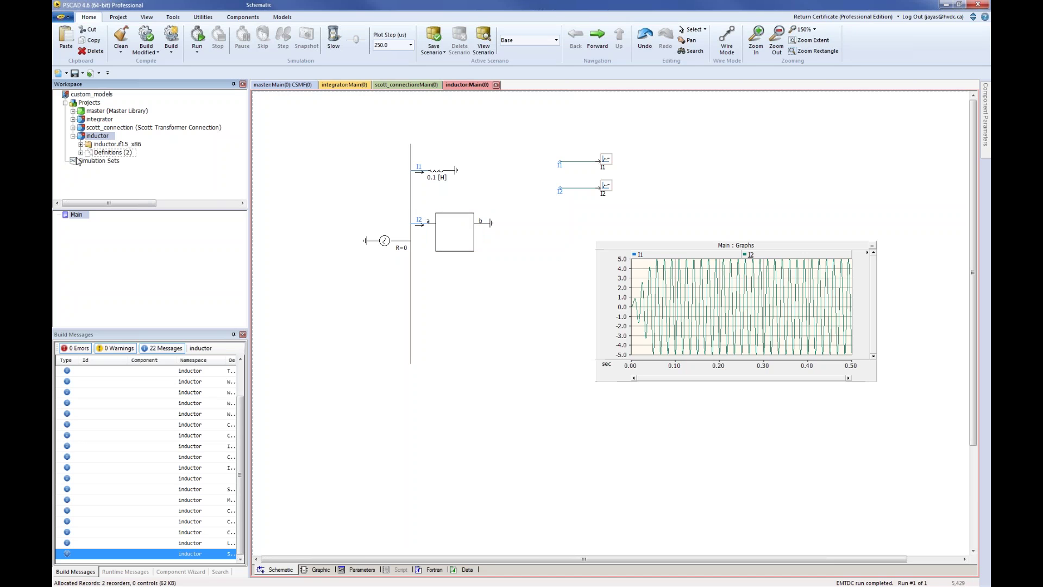
{"action": "left_click", "coordinate": [80, 153]}
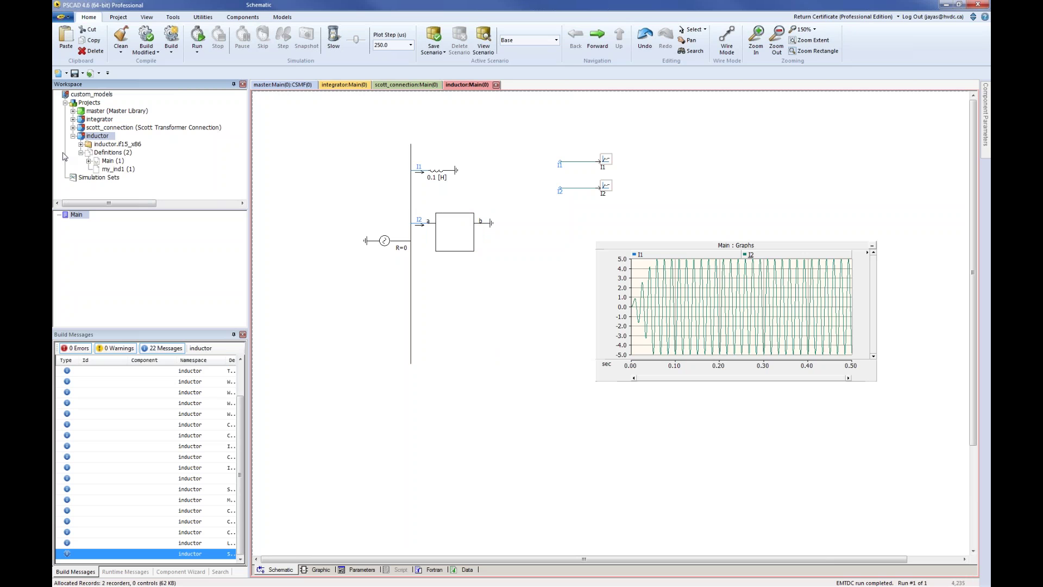
{"action": "left_click", "coordinate": [125, 171]}
{"action": "right_click", "coordinate": [124, 171]}
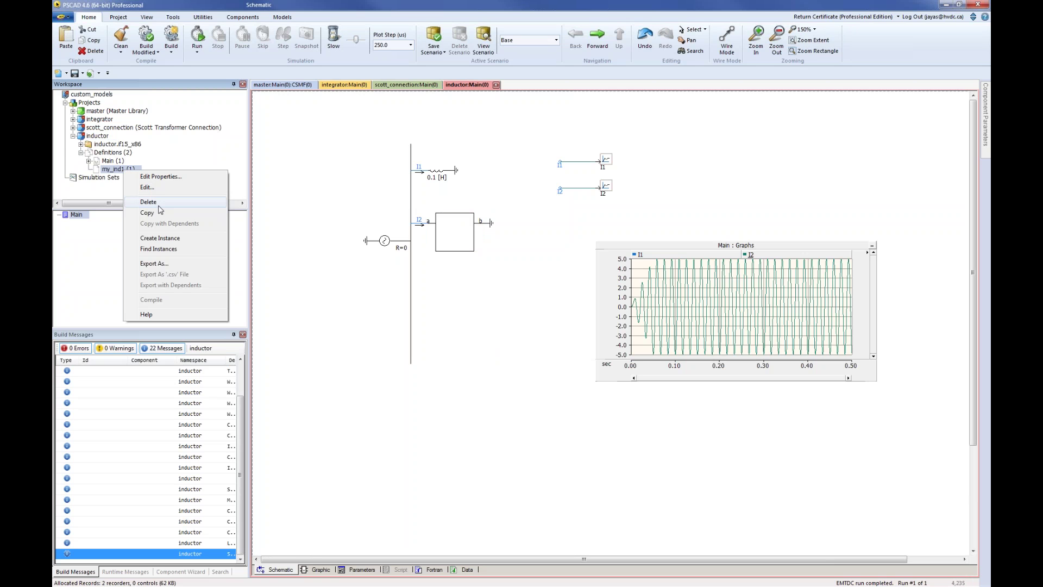
{"action": "left_click", "coordinate": [156, 214]}
{"action": "right_click", "coordinate": [126, 153]}
{"action": "left_click", "coordinate": [149, 186]}
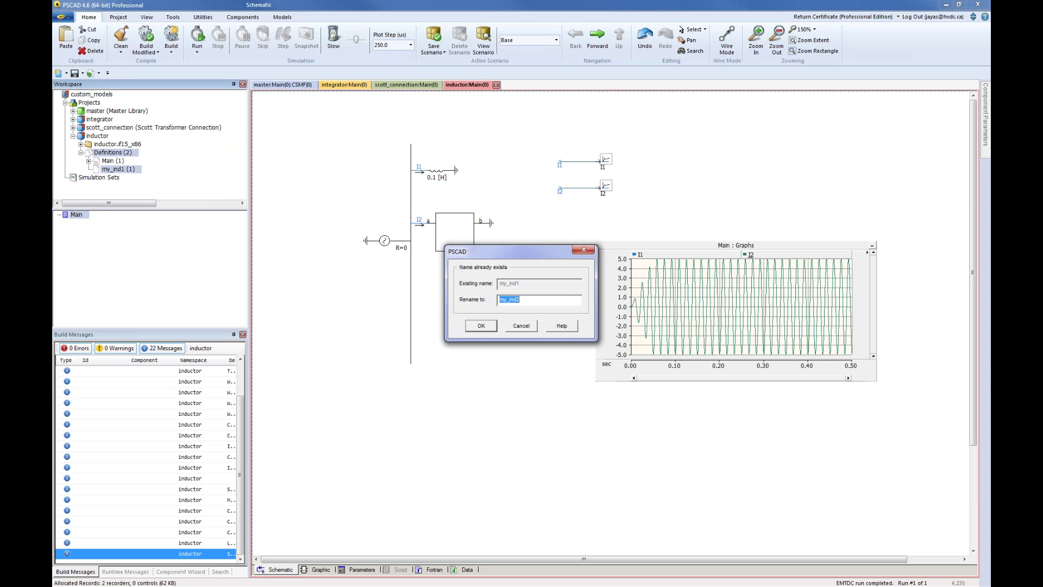
{"action": "left_click", "coordinate": [481, 325]}
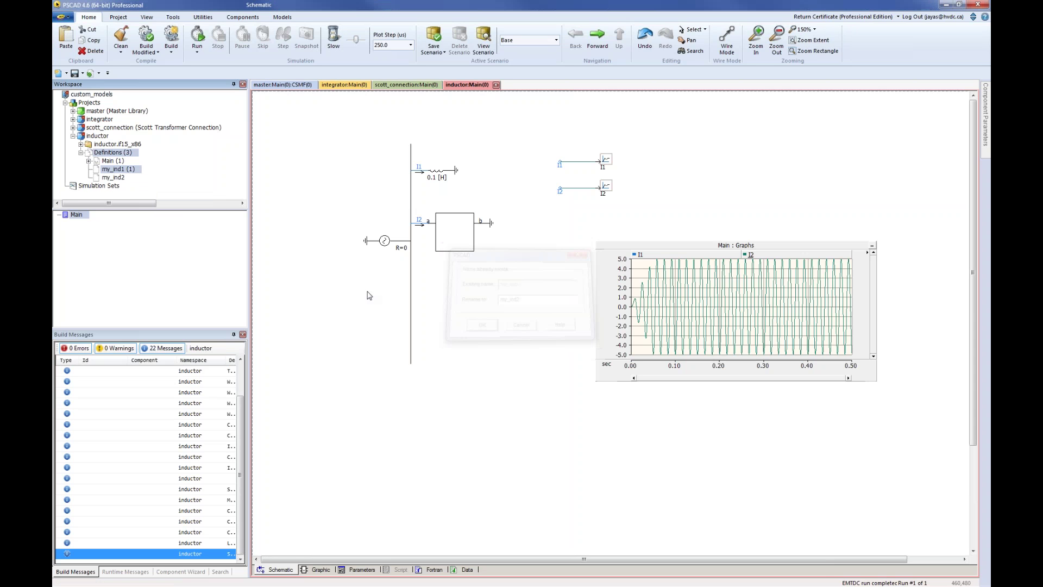
- Create an instance of my_ind2 and place it on the schematic directly below my_ind1
{"action": "left_click", "coordinate": [114, 178]}
{"action": "right_click", "coordinate": [116, 179]}
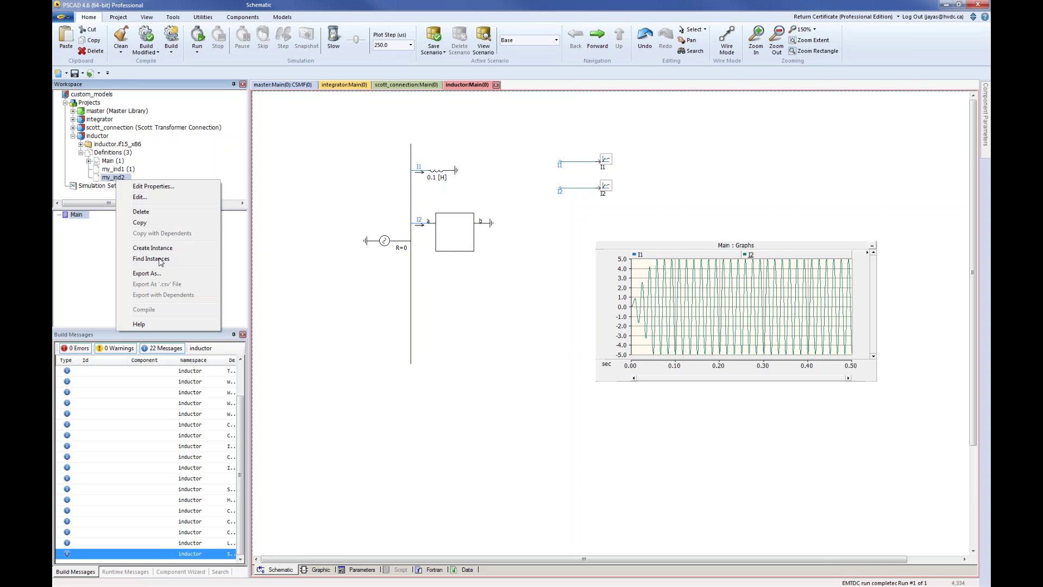
{"action": "left_click", "coordinate": [165, 248]}
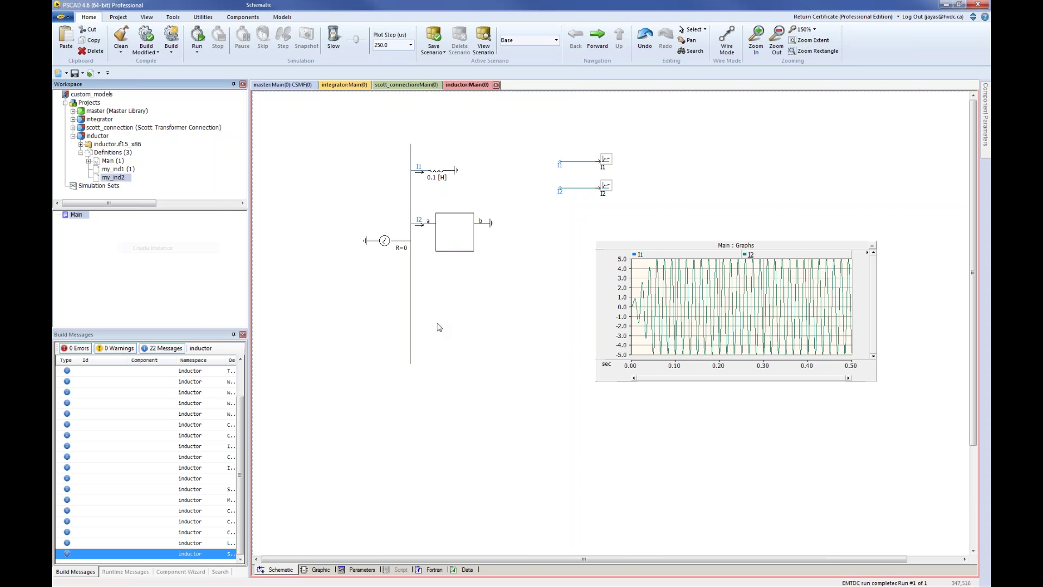
{"action": "right_click", "coordinate": [470, 303]}
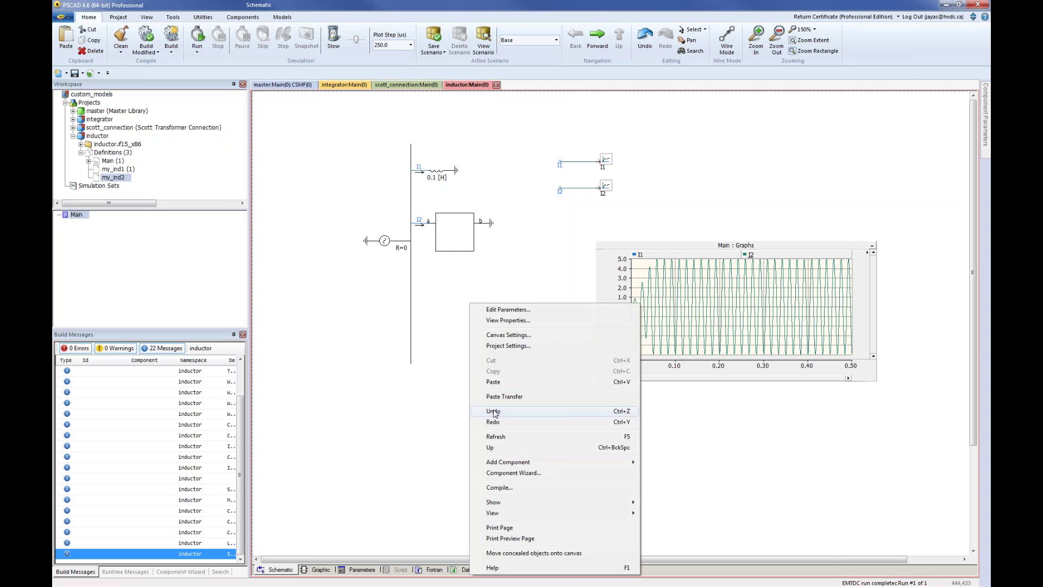
{"action": "left_click", "coordinate": [503, 383]}
{"action": "left_click", "coordinate": [452, 310]}
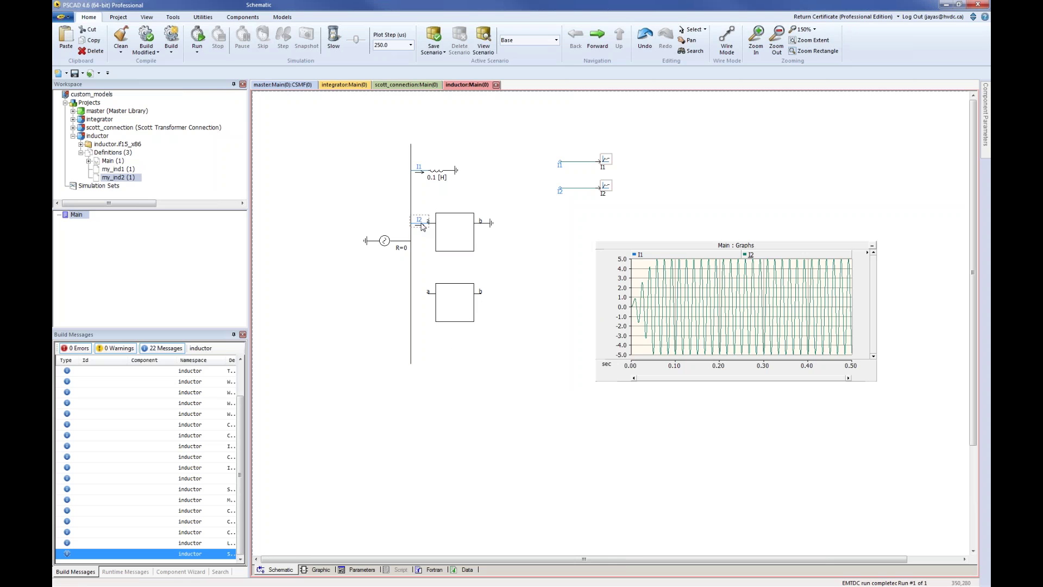
- Connect my_ind2 to the vertical wire with a copied ammeter named I3 and ground terminal b with a copied ground
{"action": "key", "text": "ctrl+v"}
{"action": "left_click", "coordinate": [420, 293]}
{"action": "double_click", "coordinate": [420, 293]}
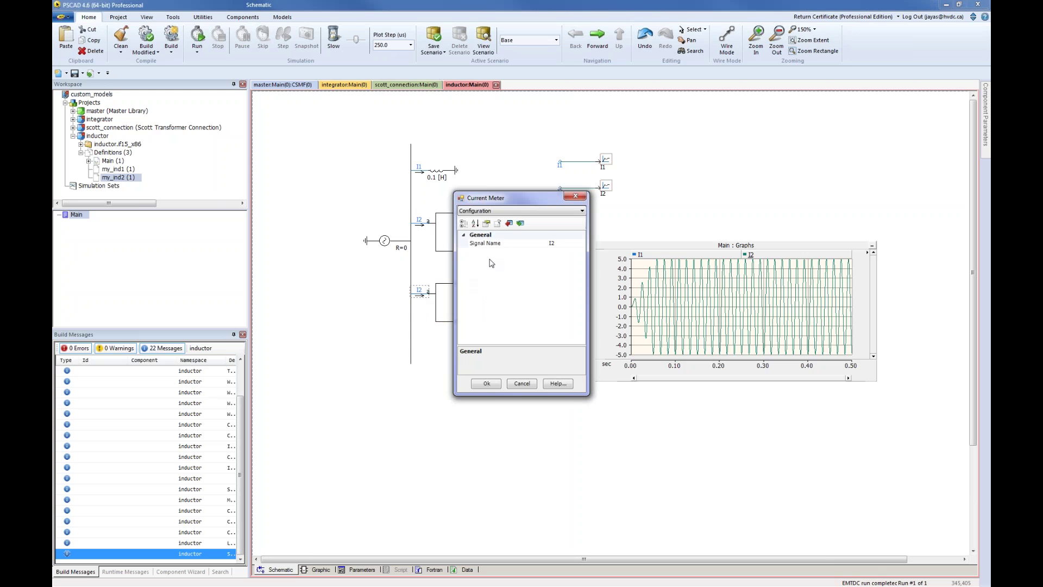
{"action": "left_click", "coordinate": [556, 245]}
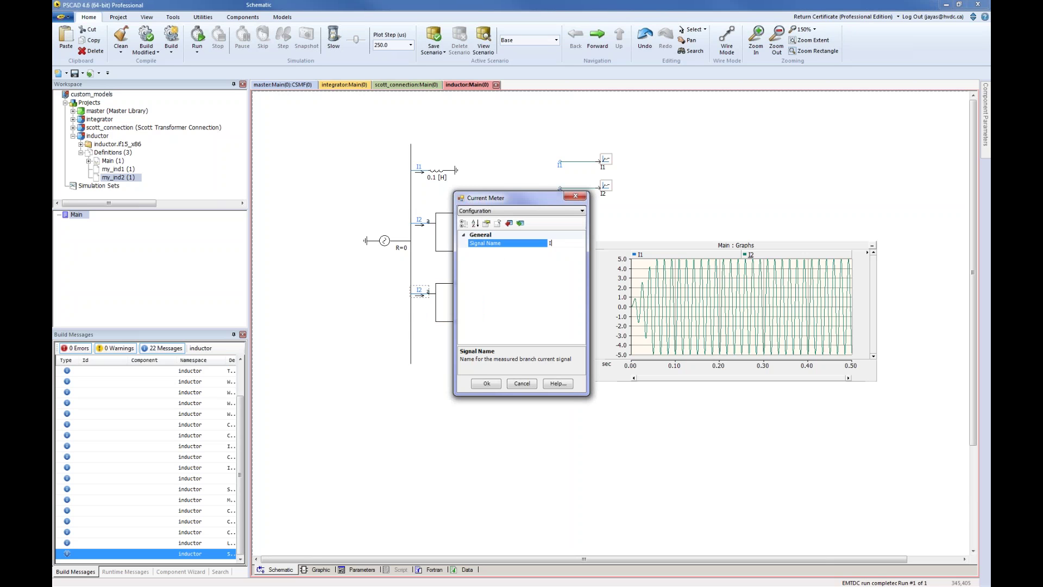
{"action": "left_click", "coordinate": [489, 384]}
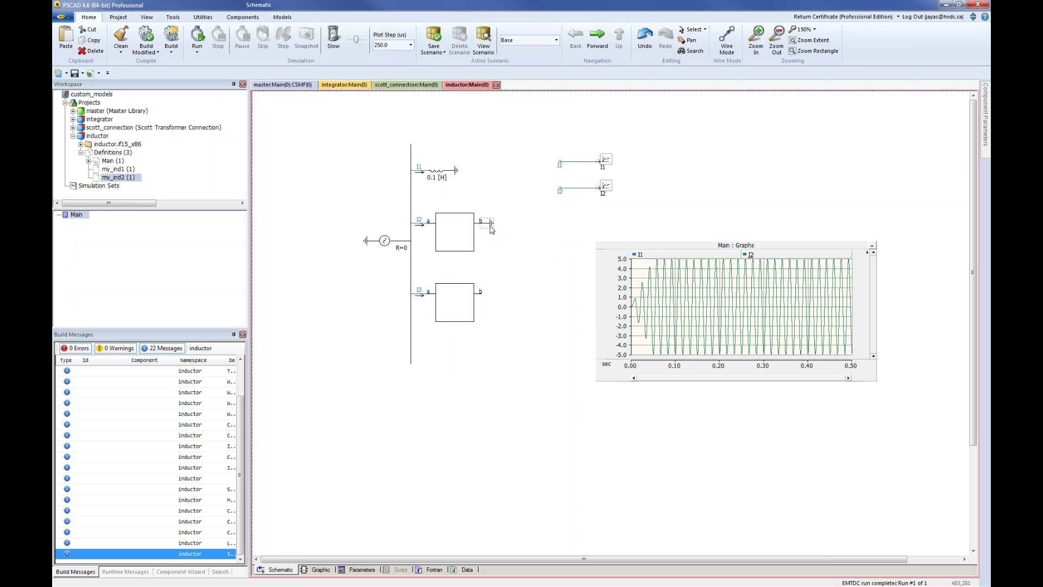
{"action": "key", "text": "ctrl+v"}
- Duplicate the I2 signal label and output channel below the originals, name the copied label I3, and add the copied channel's curve to the graph
{"action": "left_click_drag", "start_coordinate": [532, 172], "coordinate": [654, 217]}
{"action": "key", "text": "ctrl+c"}
{"action": "key", "text": "ctrl+v"}
{"action": "left_click", "coordinate": [575, 237]}
{"action": "double_click", "coordinate": [561, 218]}
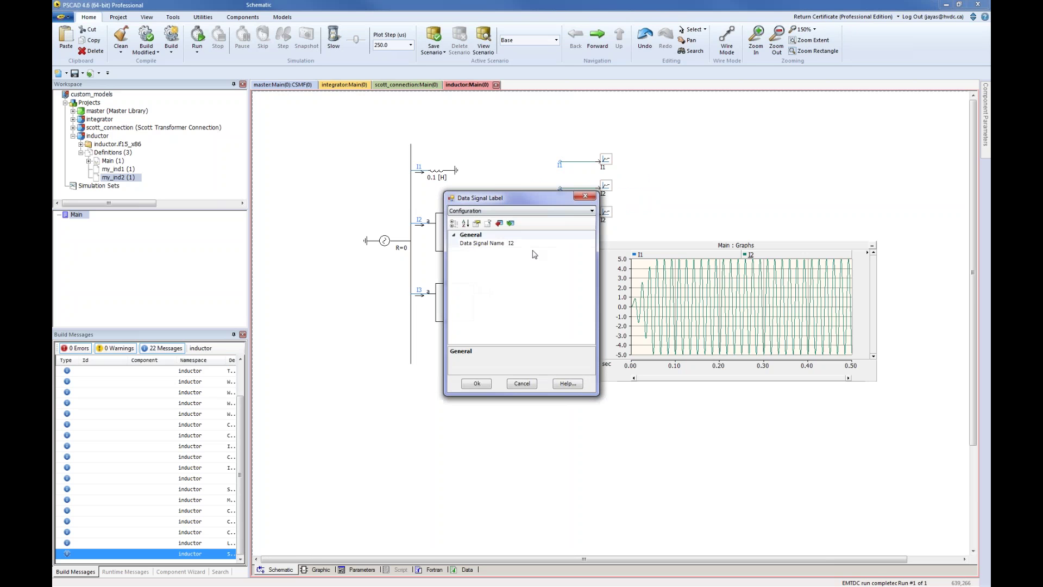
{"action": "left_click", "coordinate": [513, 243]}
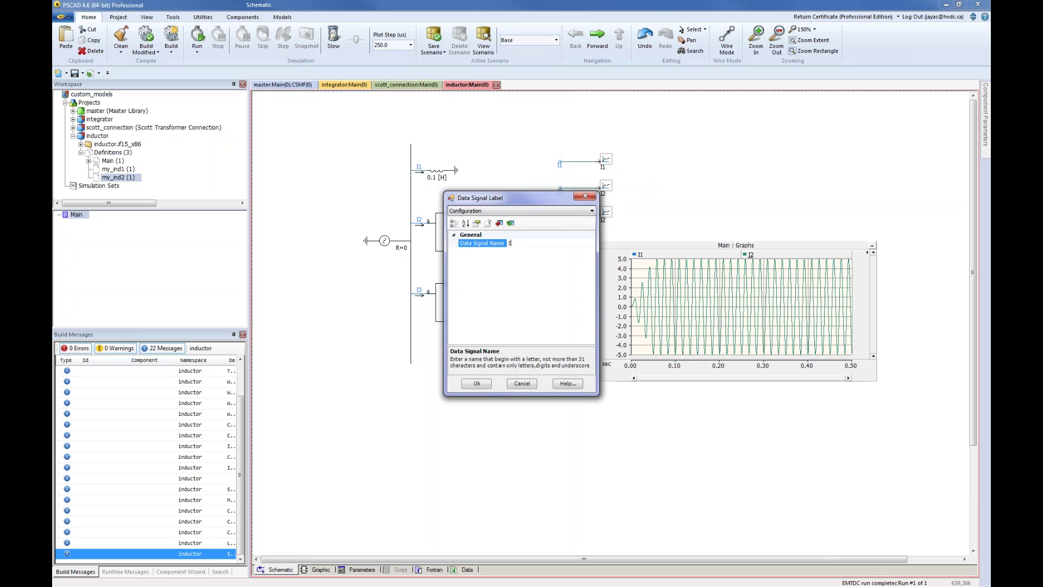
{"action": "type", "text": "3"}
{"action": "left_click", "coordinate": [488, 382]}
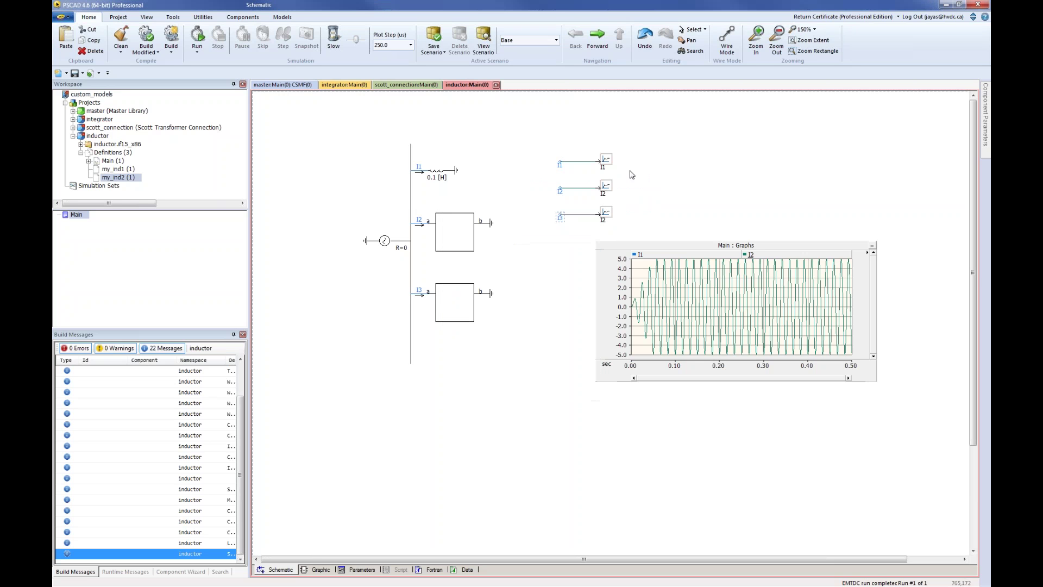
{"action": "left_click_drag", "start_coordinate": [605, 214], "coordinate": [830, 275]}
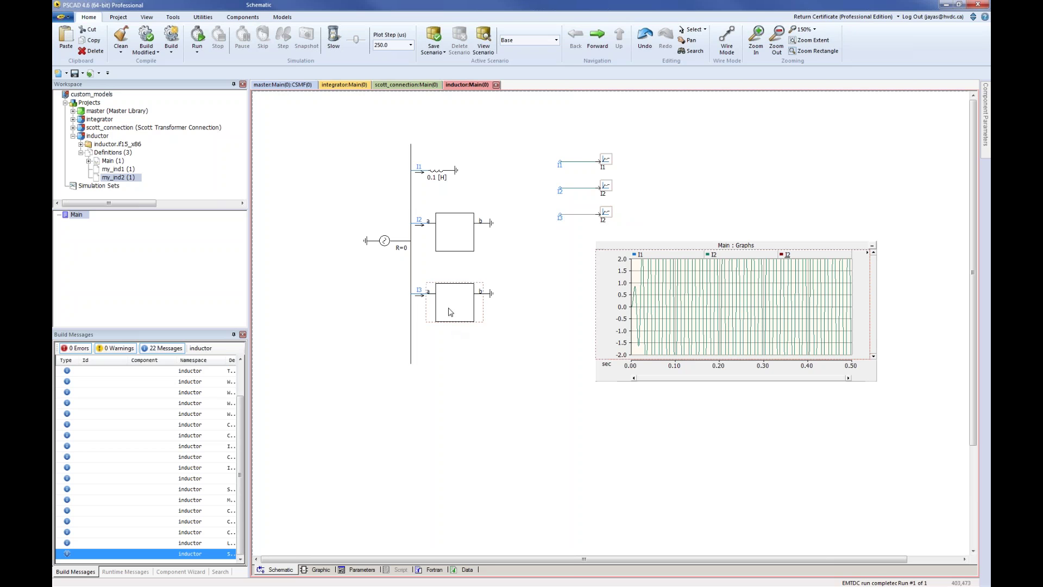
- Open the definition of my_ind2 and show its Dsdyn script segment
{"action": "right_click", "coordinate": [450, 304]}
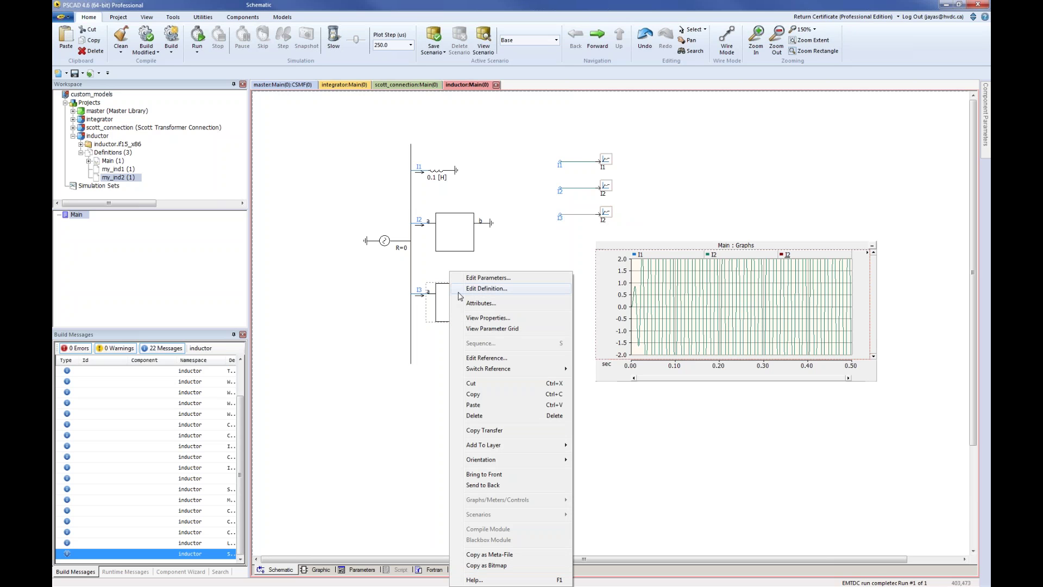
{"action": "left_click", "coordinate": [462, 290]}
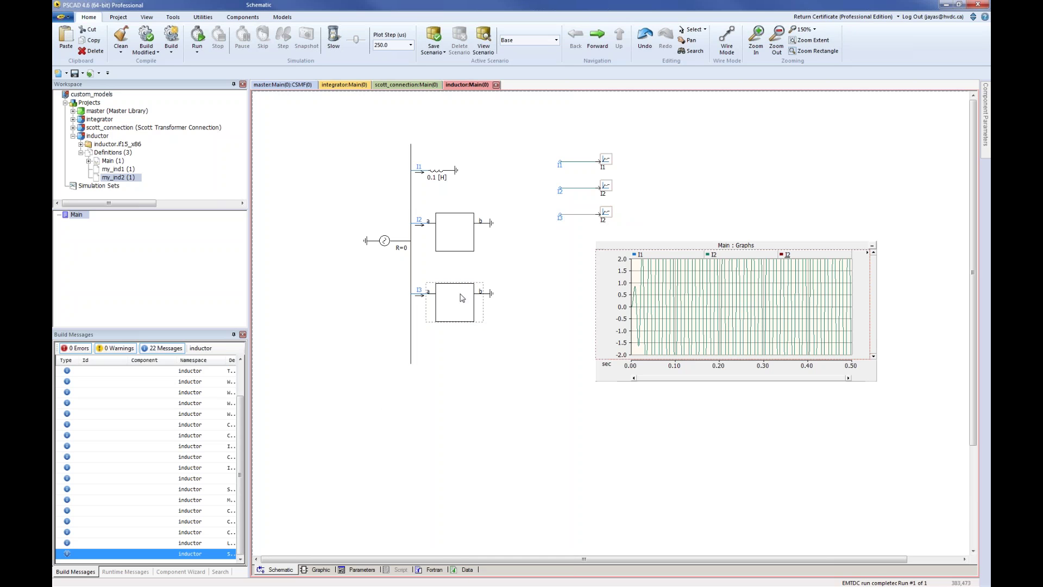
{"action": "right_click", "coordinate": [450, 307]}
{"action": "left_click", "coordinate": [473, 288]}
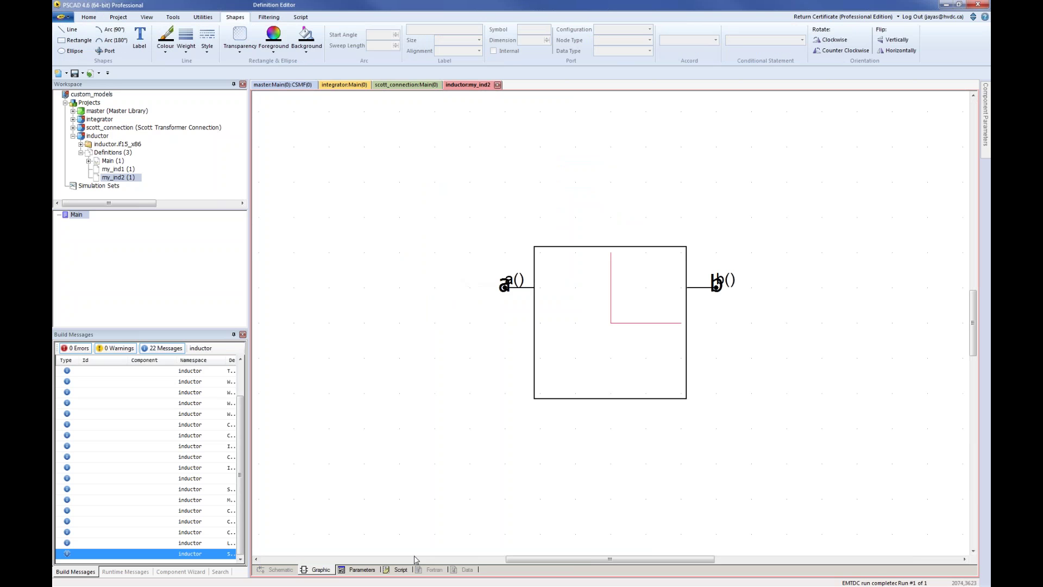
{"action": "left_click", "coordinate": [400, 569]}
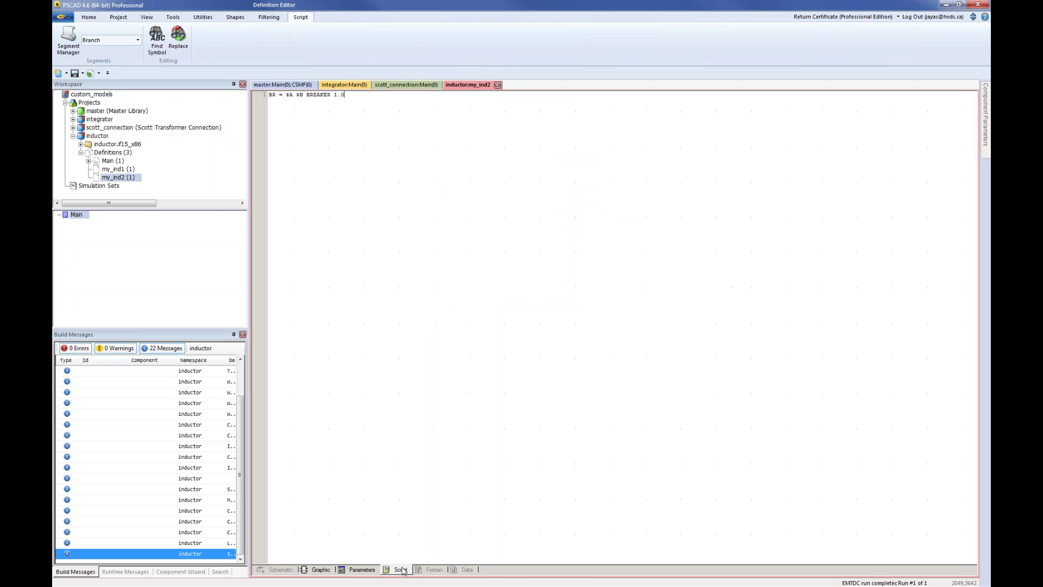
{"action": "left_click", "coordinate": [138, 40]}
{"action": "left_click", "coordinate": [94, 63]}
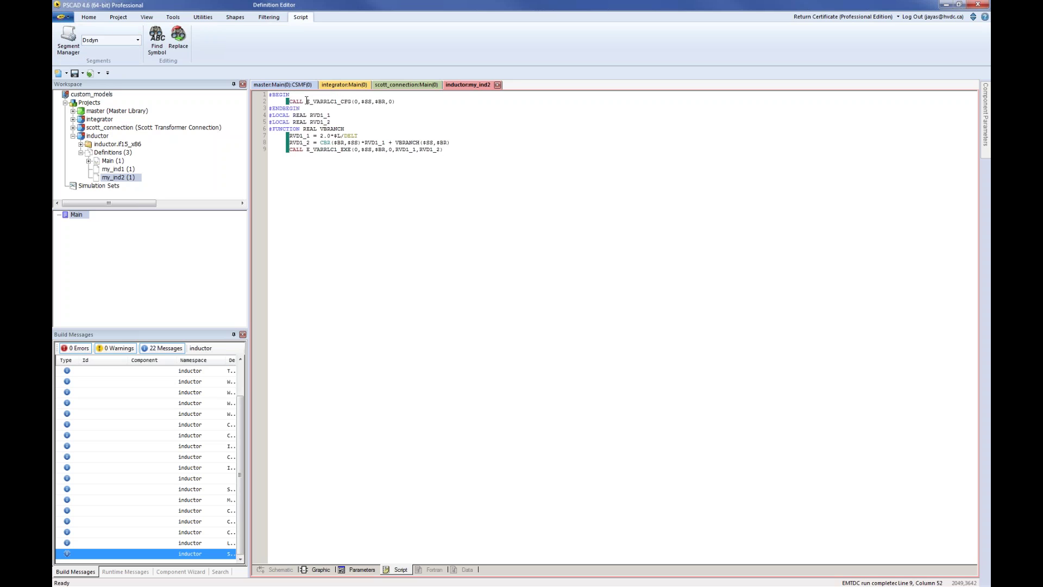
- Replace E_VARRLC1 with CURRENT_SOURCE2 in the CFG and EXE calls, and reduce the CFG call's arguments to $SS,$BR
{"action": "left_click_drag", "start_coordinate": [306, 98], "coordinate": [338, 102]}
{"action": "type", "text": "CURRENT_SOURCE2"}
{"action": "left_click", "coordinate": [375, 102]}
{"action": "key", "text": "Delete"}
{"action": "key", "text": "Delete"}
{"action": "key", "text": "Delete"}
{"action": "left_click_drag", "start_coordinate": [306, 101], "coordinate": [360, 102]}
{"action": "key", "text": "ctrl+c"}
{"action": "left_click_drag", "start_coordinate": [307, 149], "coordinate": [339, 150]}
{"action": "key", "text": "ctrl+v"}
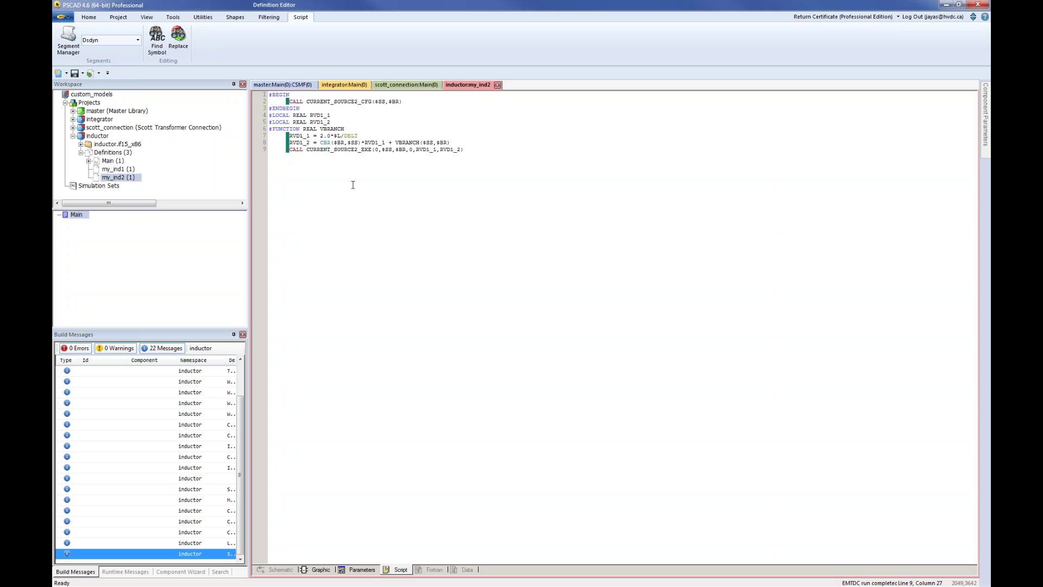
- Change the script expressions to RVD1_1 = 0.5*DELT/$L and RVD1_2 = CBR($BR,$SS) + VBRANCH($SS,$BR)*RVD1_1
{"action": "left_click", "coordinate": [340, 136]}
{"action": "left_click_drag", "start_coordinate": [320, 136], "coordinate": [362, 137]}
{"action": "type", "text": "0.5*DELT"}
{"action": "left_click_drag", "start_coordinate": [361, 142], "coordinate": [384, 142]}
{"action": "key", "text": "Delete"}
{"action": "key", "text": "ctrl+z"}
- Remove the two 0 arguments from the CURRENT_SOURCE2_EXE call and return to the main schematic
{"action": "left_click", "coordinate": [396, 150]}
{"action": "key", "text": "Delete"}
{"action": "key", "text": "Delete"}
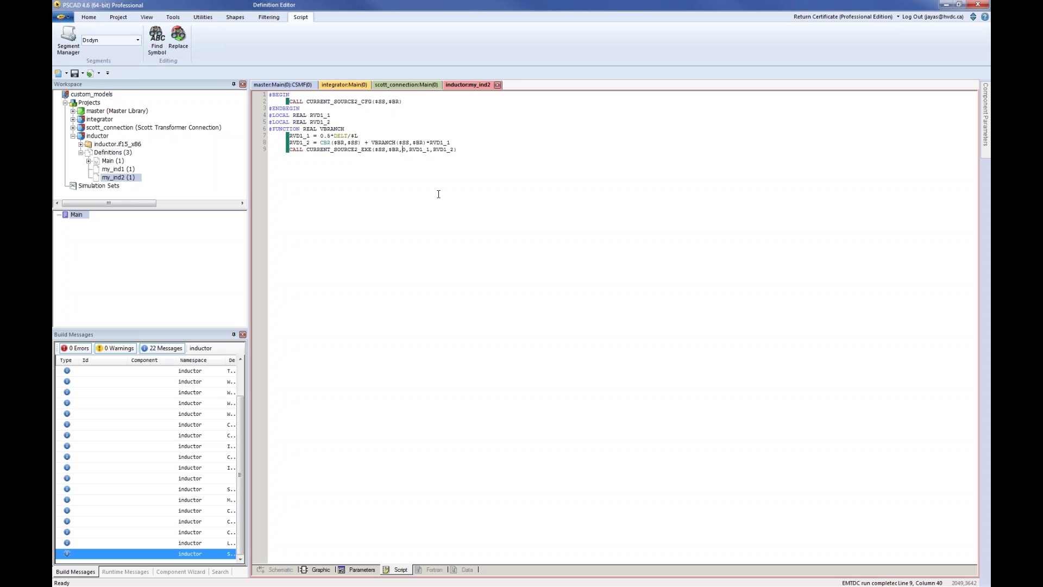
{"action": "key", "text": "Delete"}
{"action": "key", "text": "Delete"}
{"action": "left_click", "coordinate": [320, 569]}
{"action": "key", "text": "BackSpace"}
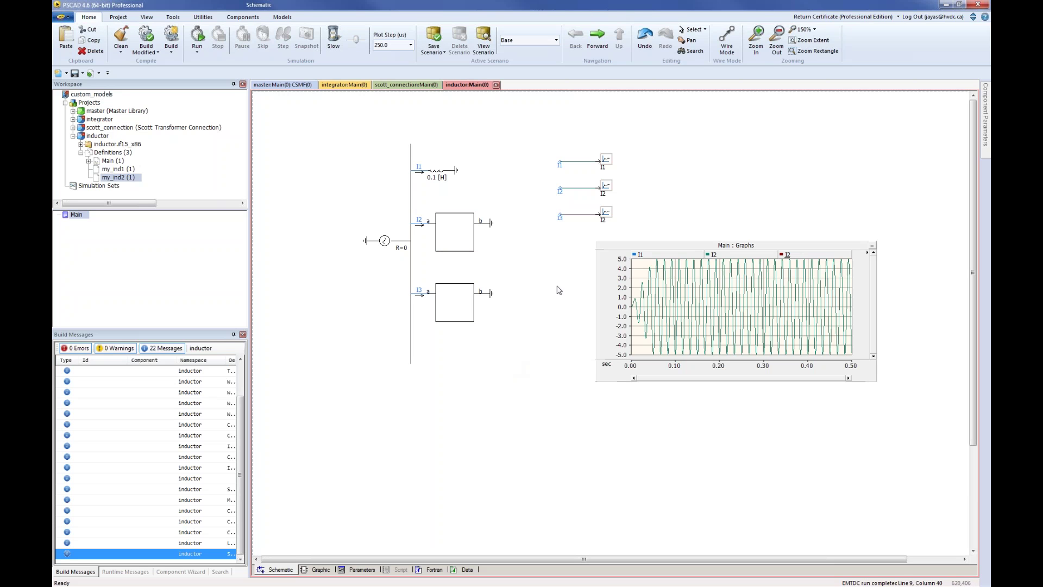
- Run the simulation of the three-branch circuit and widen the build messages pane to read the descriptions
{"action": "left_click", "coordinate": [197, 37]}
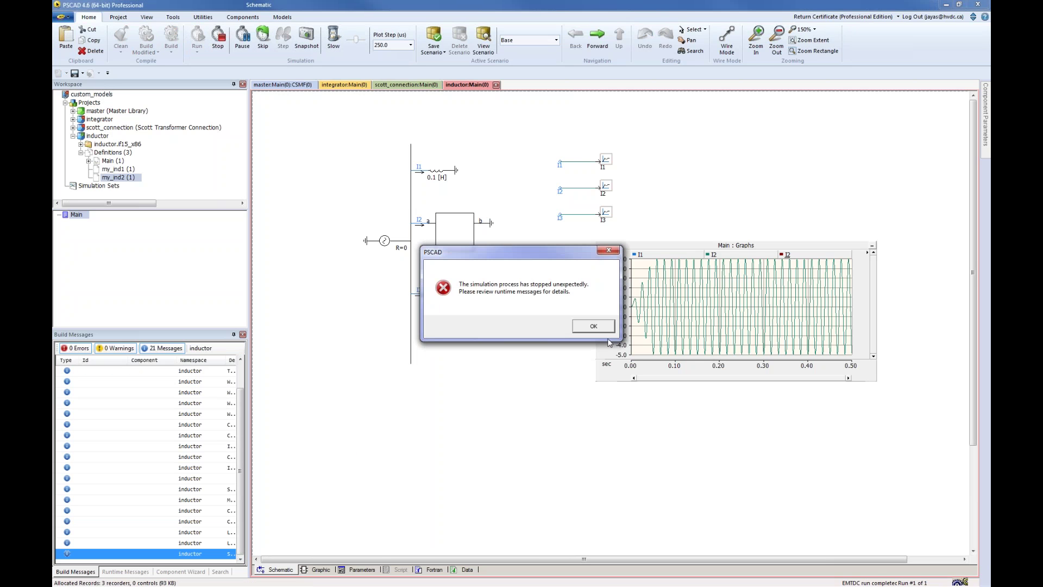
{"action": "left_click", "coordinate": [603, 328]}
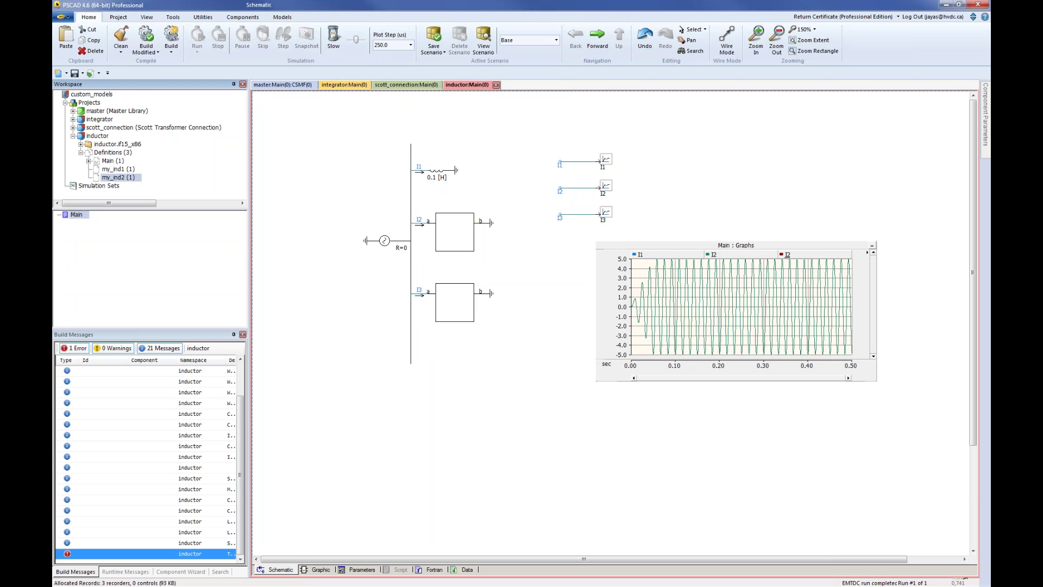
{"action": "left_click_drag", "start_coordinate": [251, 460], "coordinate": [348, 461]}
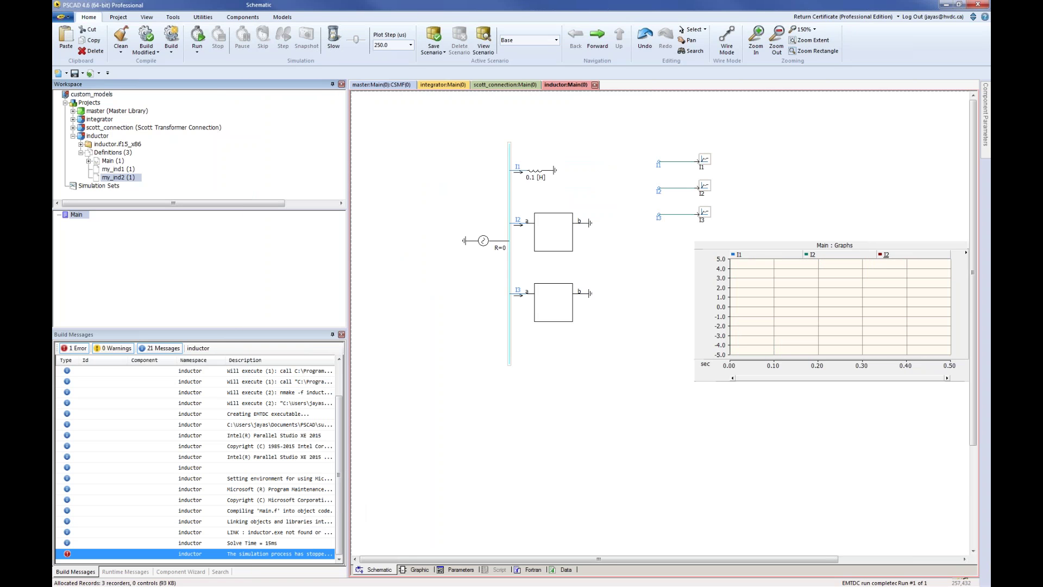
- Set the inductance of the my_ind2 component to 0.1 [H] and rerun the simulation
{"action": "double_click", "coordinate": [555, 320]}
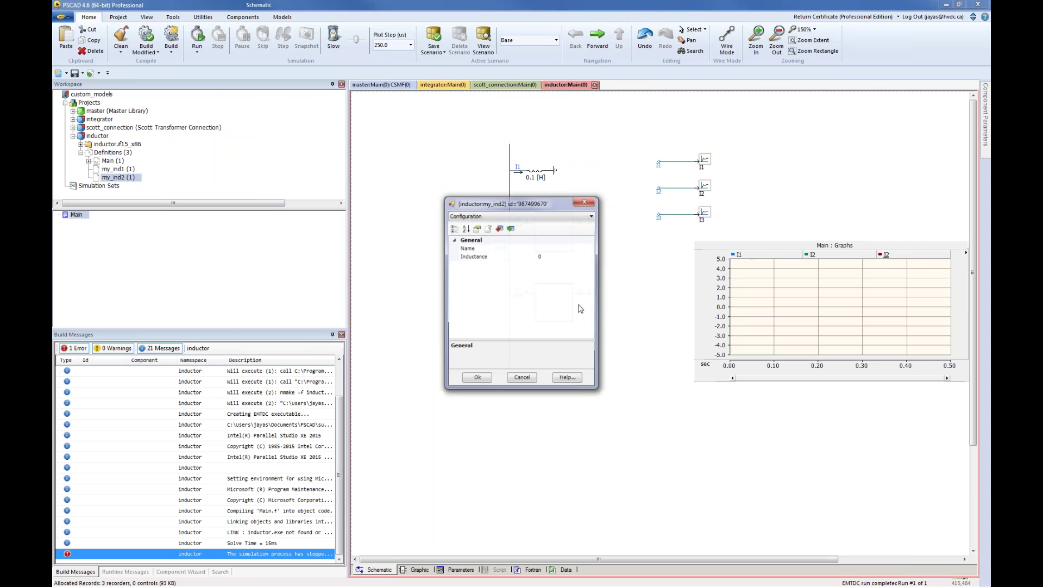
{"action": "left_click", "coordinate": [558, 258]}
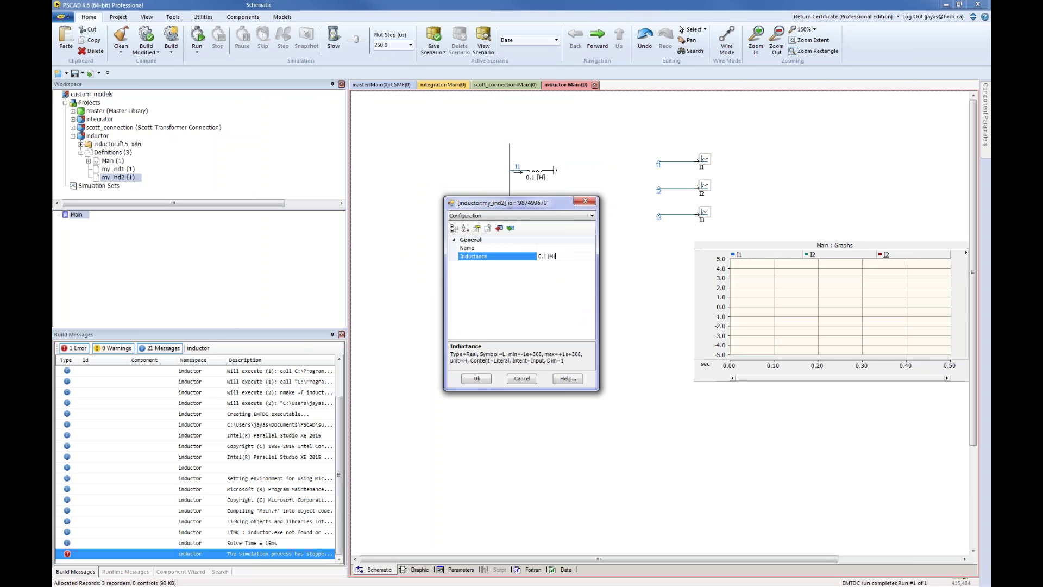
{"action": "left_click", "coordinate": [476, 378]}
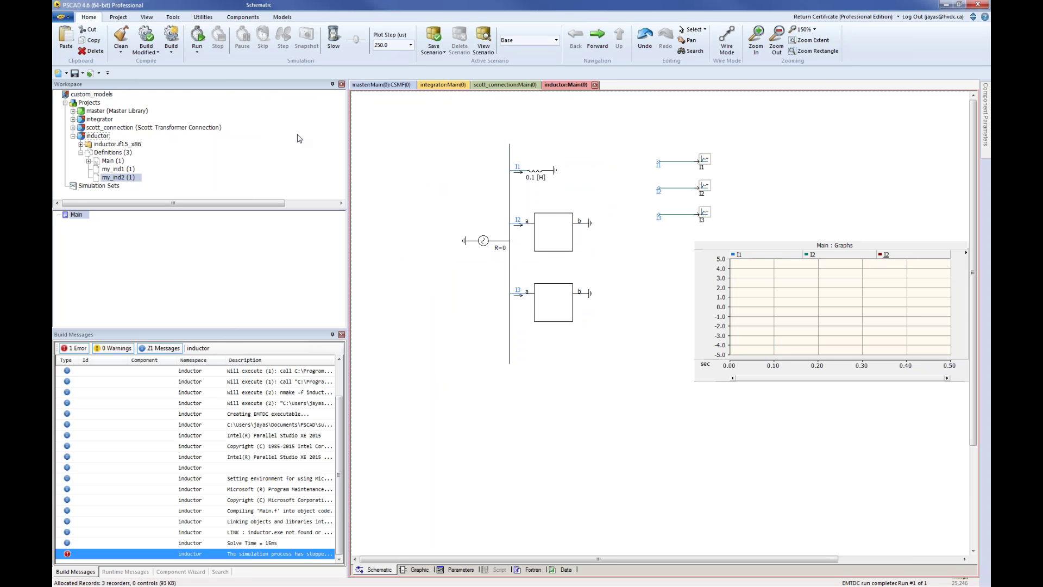
{"action": "left_click", "coordinate": [197, 36]}
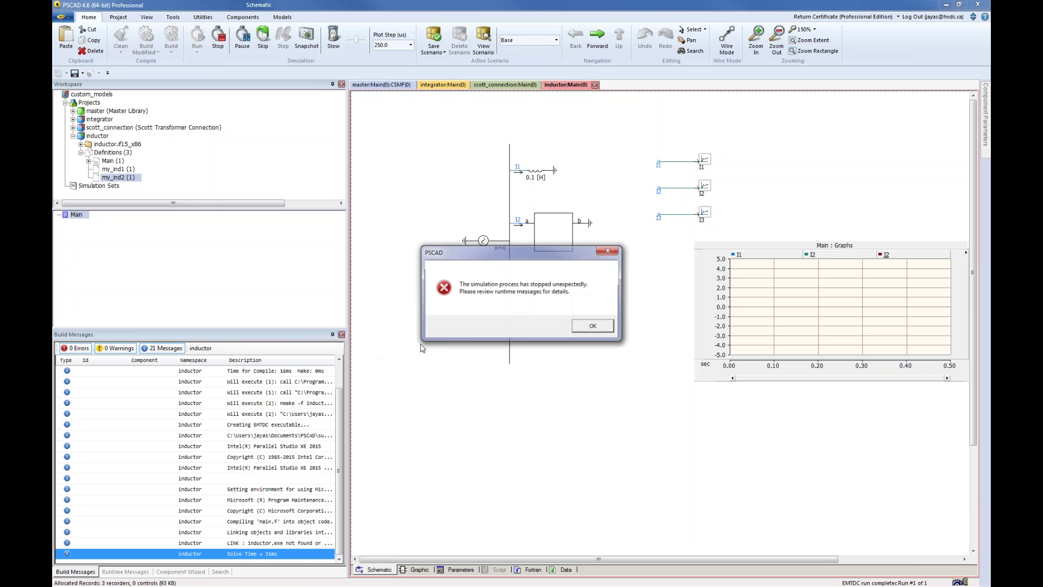
{"action": "left_click", "coordinate": [595, 326]}
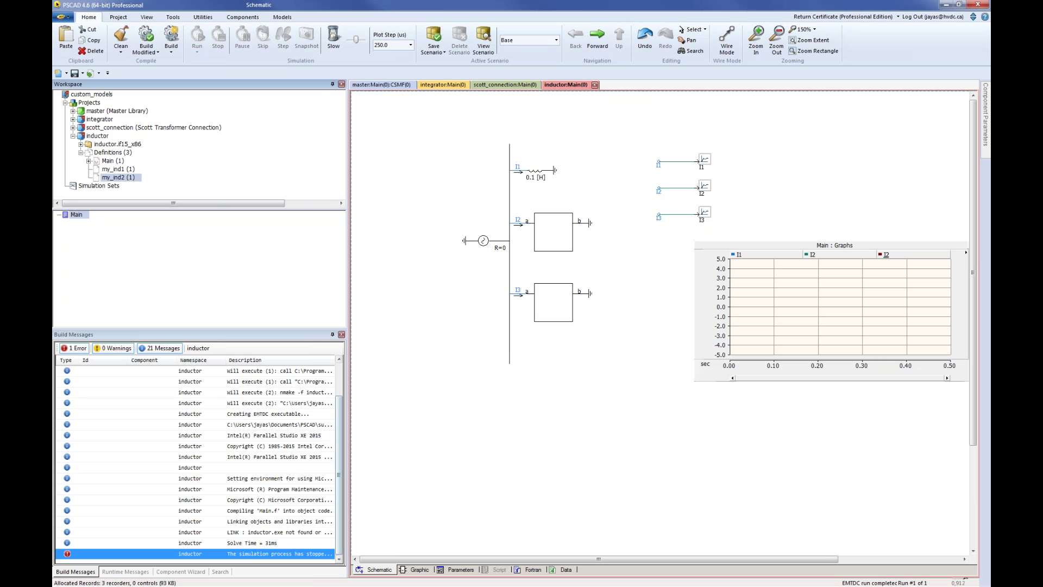
- Examine the runtime messages of the stopped simulation and return to the build messages
{"action": "left_click", "coordinate": [133, 572]}
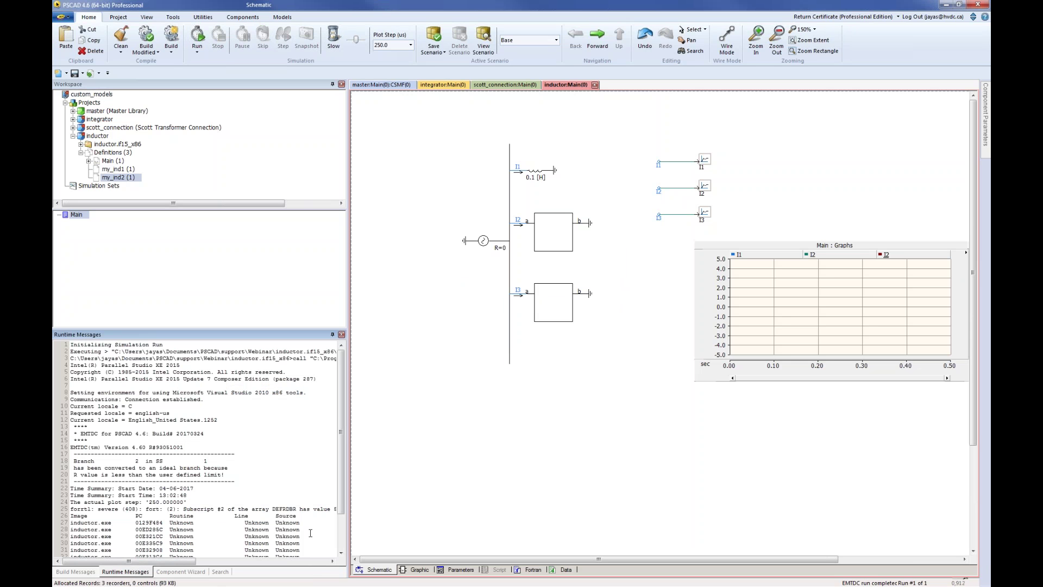
{"action": "mouse_move", "coordinate": [181, 561]}
{"action": "left_mouse_down"}
{"action": "mouse_move", "coordinate": [281, 569]}
{"action": "mouse_move", "coordinate": [177, 565]}
{"action": "left_mouse_up"}
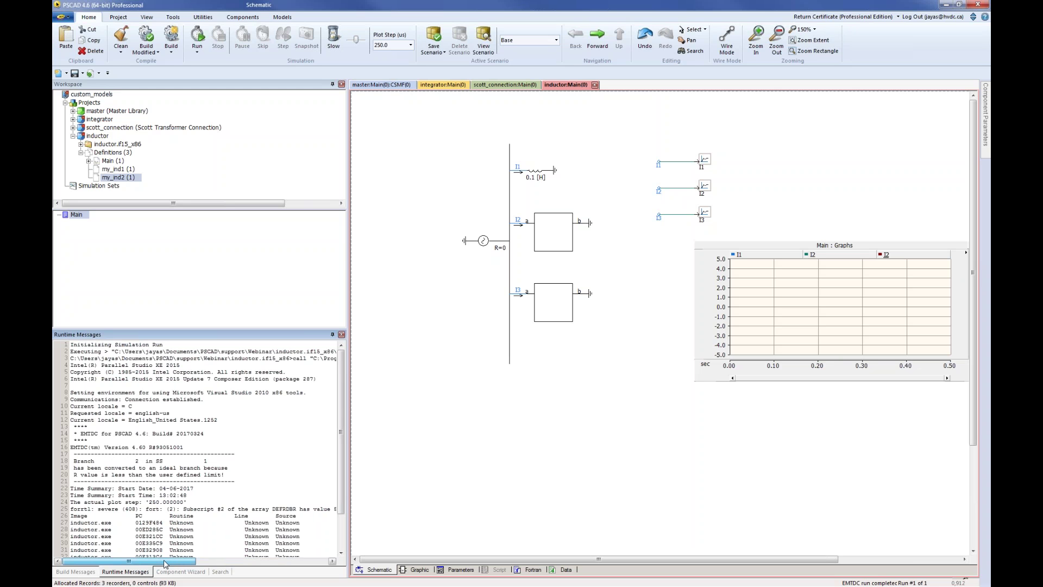
{"action": "left_click", "coordinate": [76, 571]}
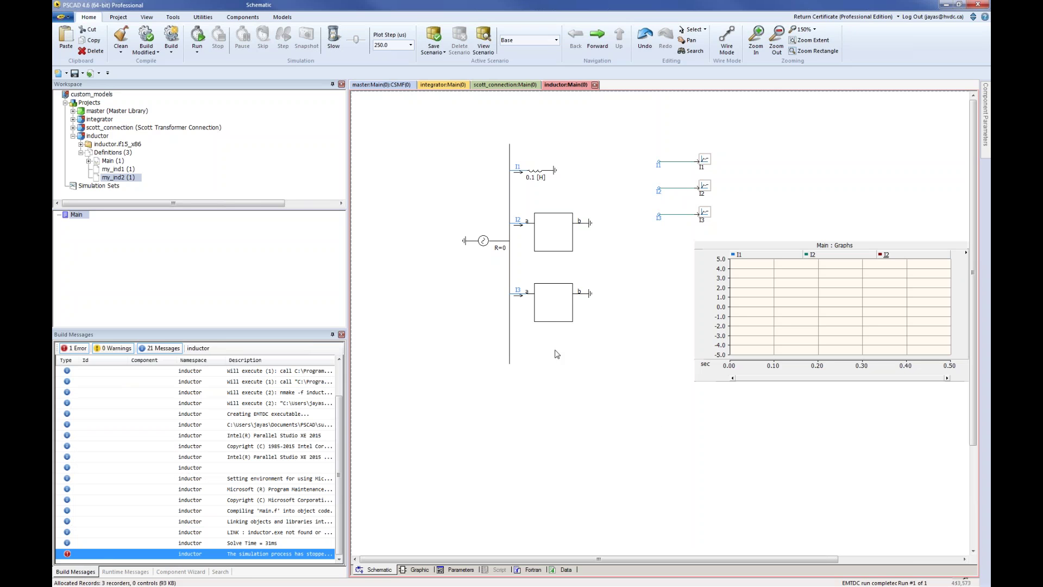
- Reorder the leading arguments to $BR,$SS in both the CURRENT_SOURCE2_CFG and CURRENT_SOURCE2_EXE calls of my_ind2's Dsdyn script, and return to the schematic
{"action": "right_click", "coordinate": [550, 305]}
{"action": "left_click", "coordinate": [589, 289]}
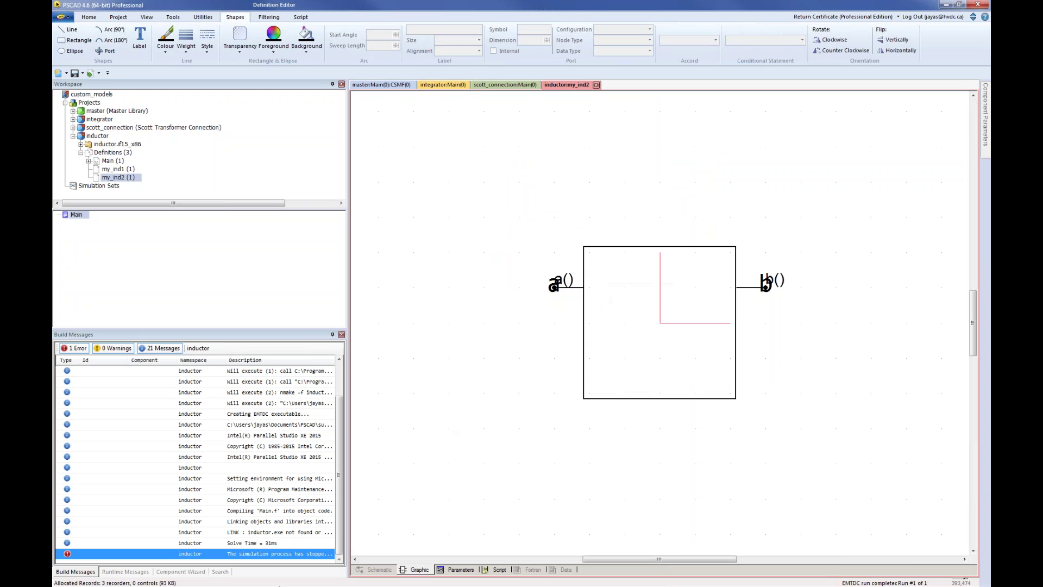
{"action": "left_click", "coordinate": [500, 570]}
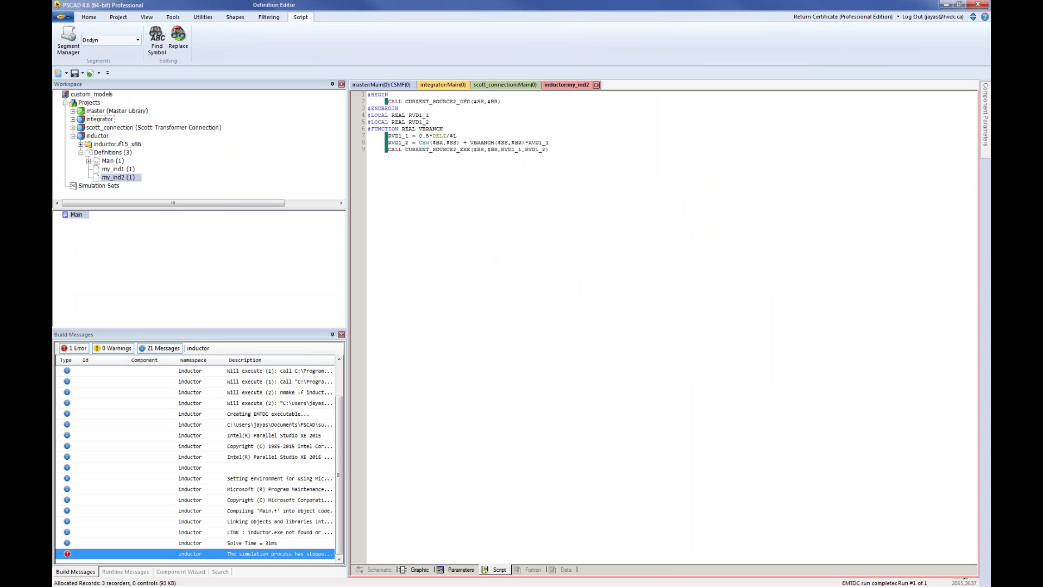
{"action": "left_click", "coordinate": [476, 102]}
{"action": "key", "text": "Delete"}
{"action": "key", "text": "Delete"}
{"action": "type", "text": "BR"}
{"action": "key", "text": "Delete"}
{"action": "key", "text": "Delete"}
{"action": "type", "text": "BR"}
{"action": "key", "text": "Delete"}
{"action": "key", "text": "Delete"}
{"action": "type", "text": "SS"}
{"action": "left_click", "coordinate": [419, 570]}
{"action": "key", "text": "alt+Left"}
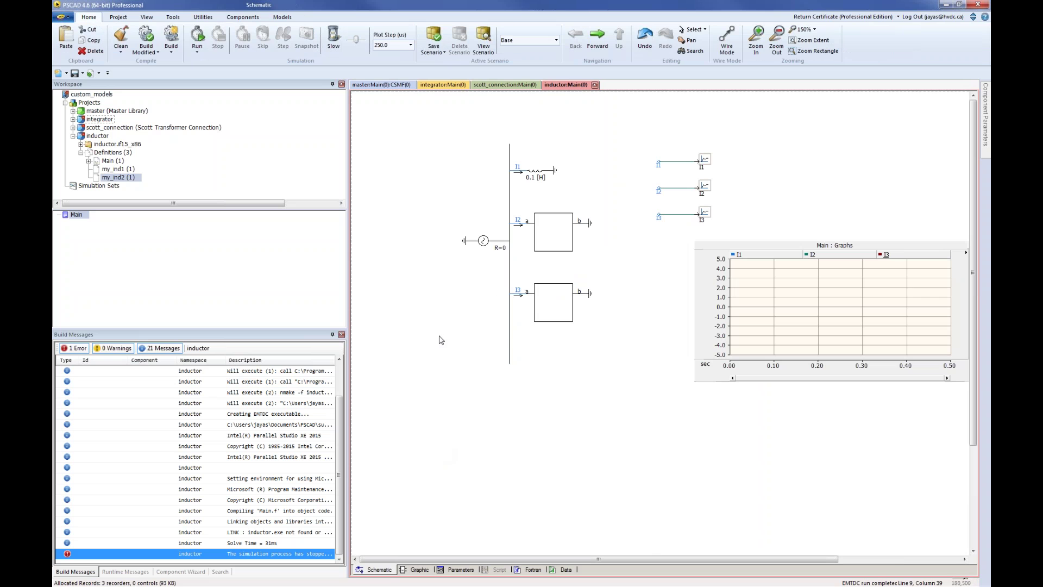
- Run the simulation again and compare the I1, I2 and I3 current curves on the graph
{"action": "left_click", "coordinate": [195, 45]}
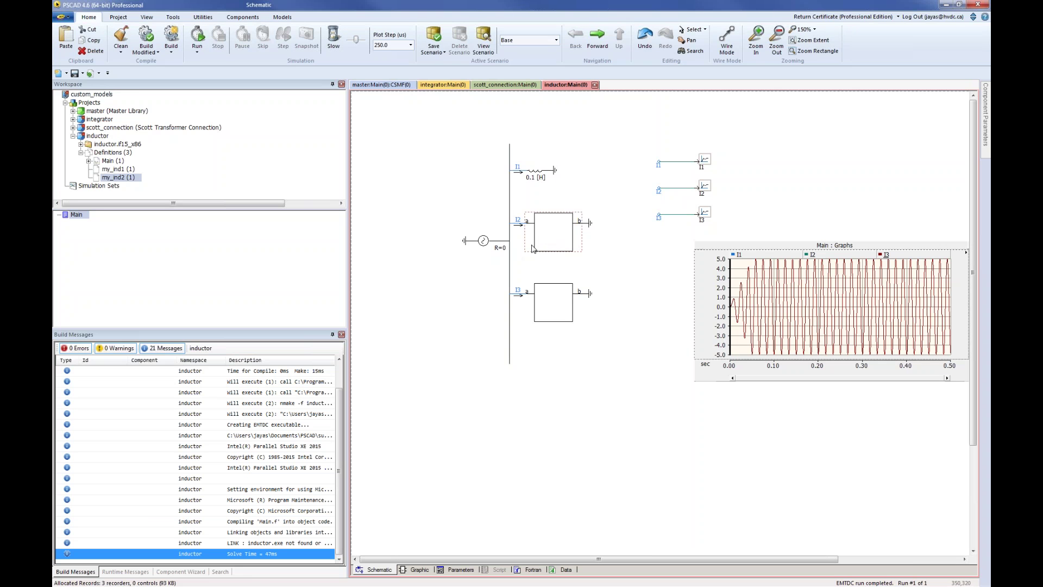
{"action": "mouse_move", "coordinate": [553, 238]}
{"action": "mouse_move", "coordinate": [784, 313]}
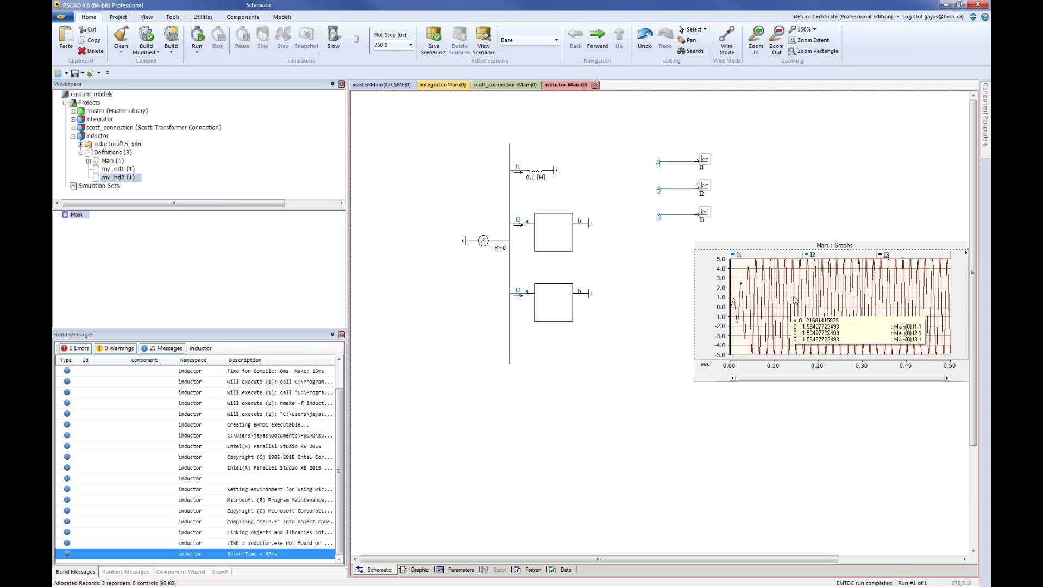
{"action": "mouse_move", "coordinate": [798, 295]}
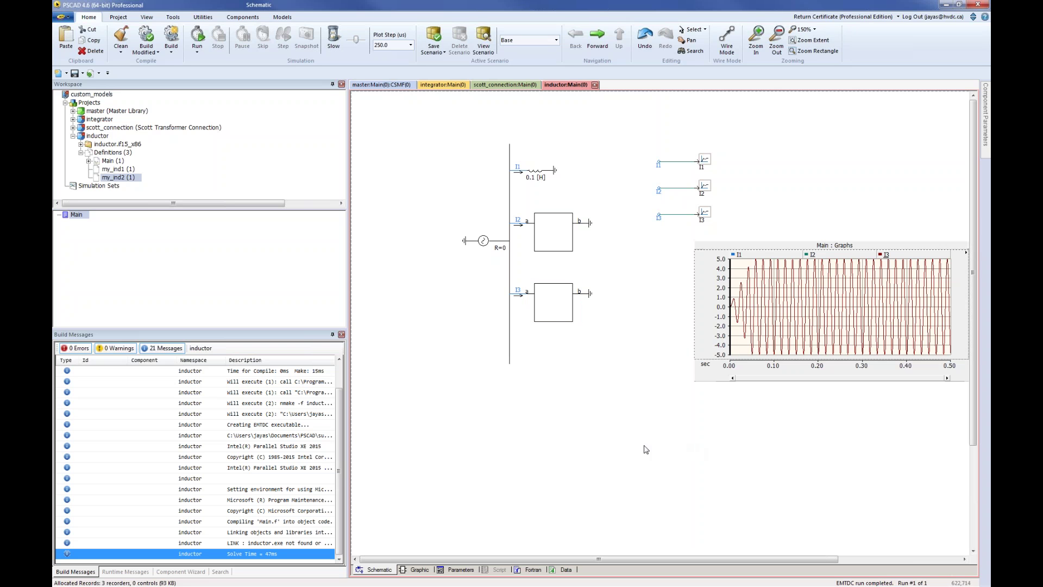
- Review the Dsdyn script in my_ind2's definition and return to the main schematic
{"action": "left_click", "coordinate": [539, 308]}
{"action": "right_click", "coordinate": [539, 308]}
{"action": "left_click", "coordinate": [571, 288]}
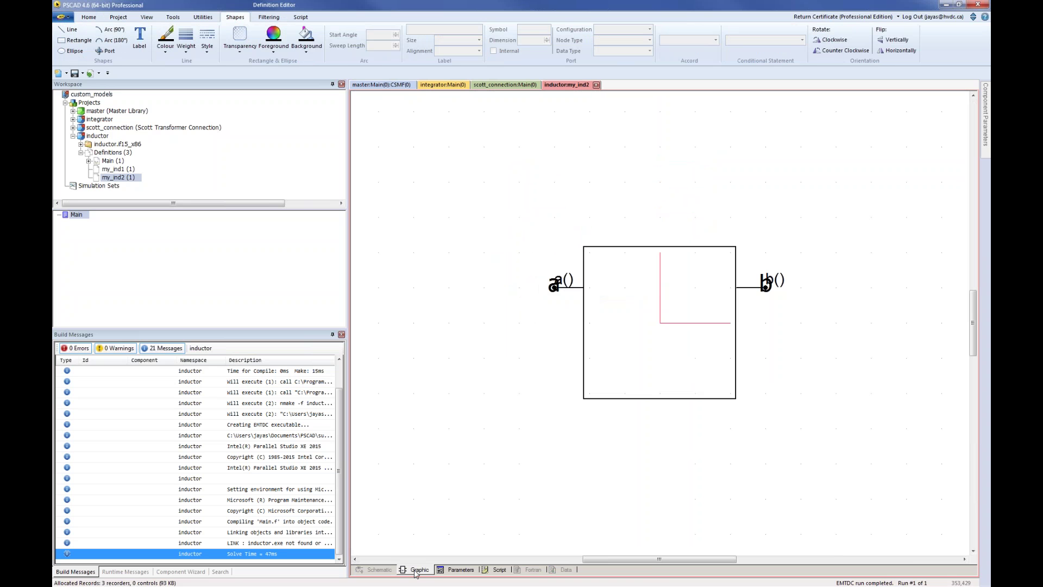
{"action": "left_click", "coordinate": [498, 570]}
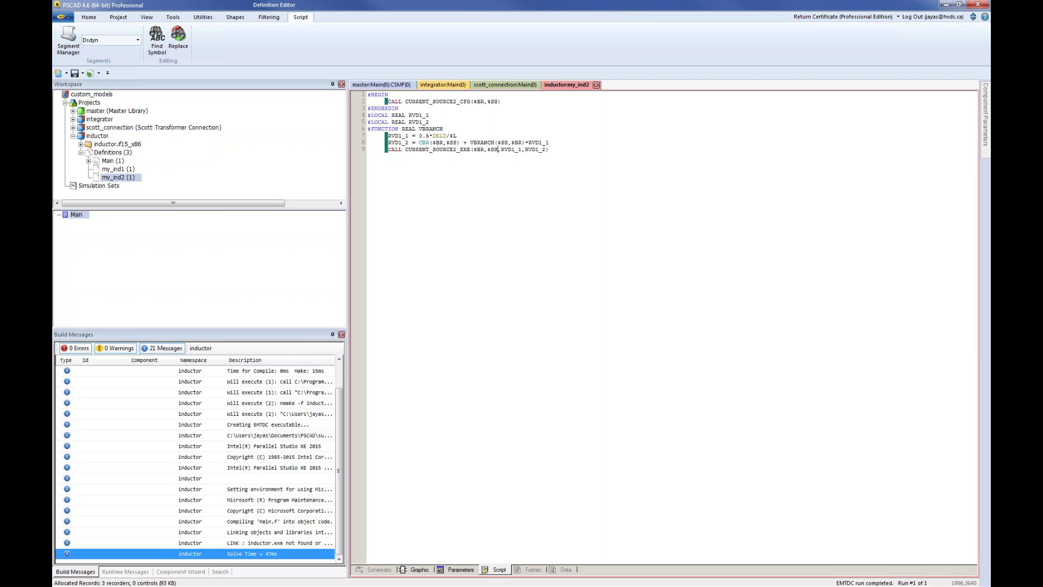
{"action": "left_click", "coordinate": [419, 569]}
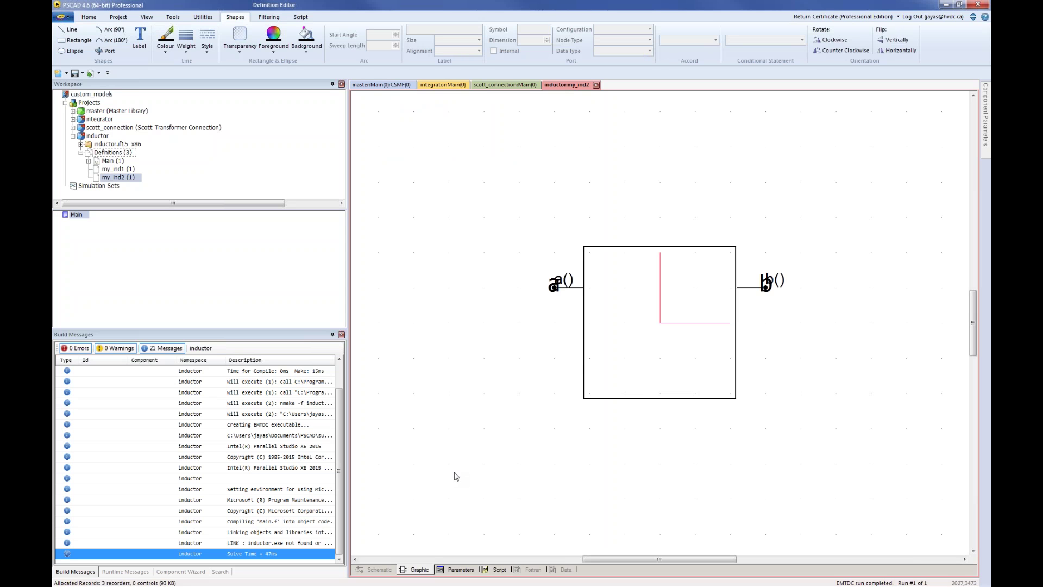
{"action": "key", "text": "alt+Left"}
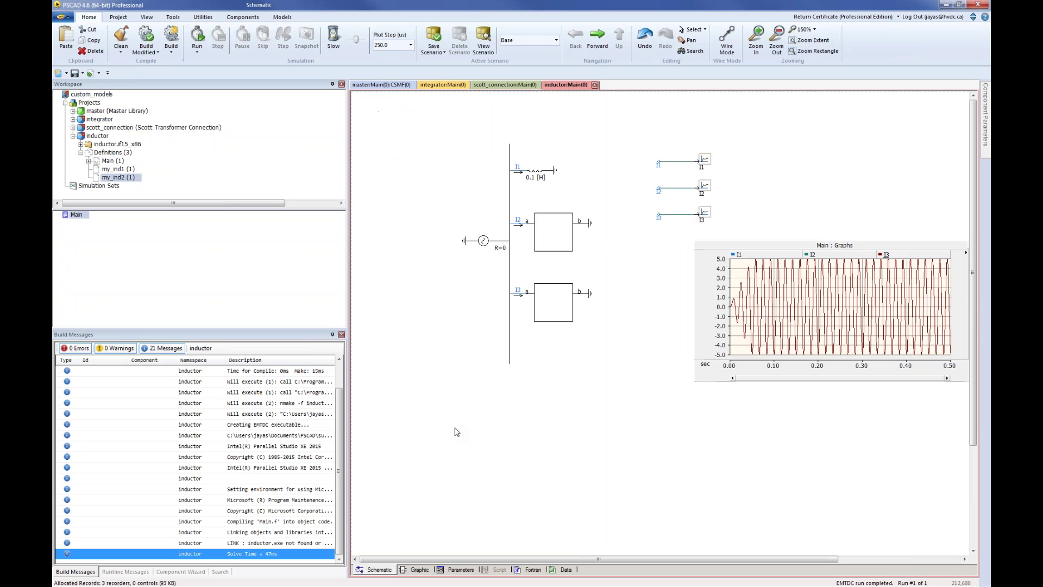
- Collapse the inductor project in the workspace and open the example custom_electric.pscx from the Electrical_Interface examples folder
{"action": "left_click", "coordinate": [73, 135]}
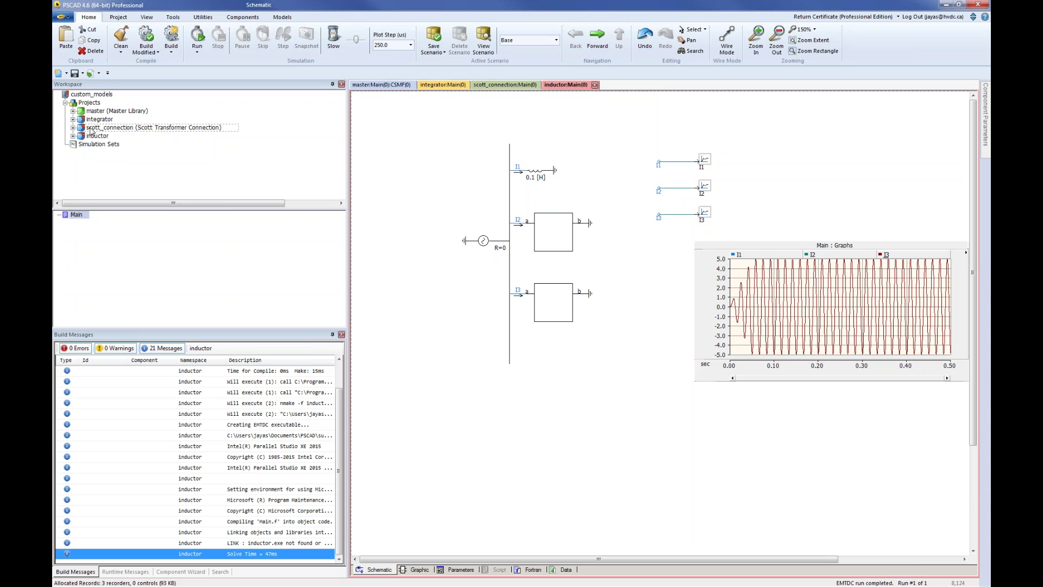
{"action": "left_click", "coordinate": [62, 18]}
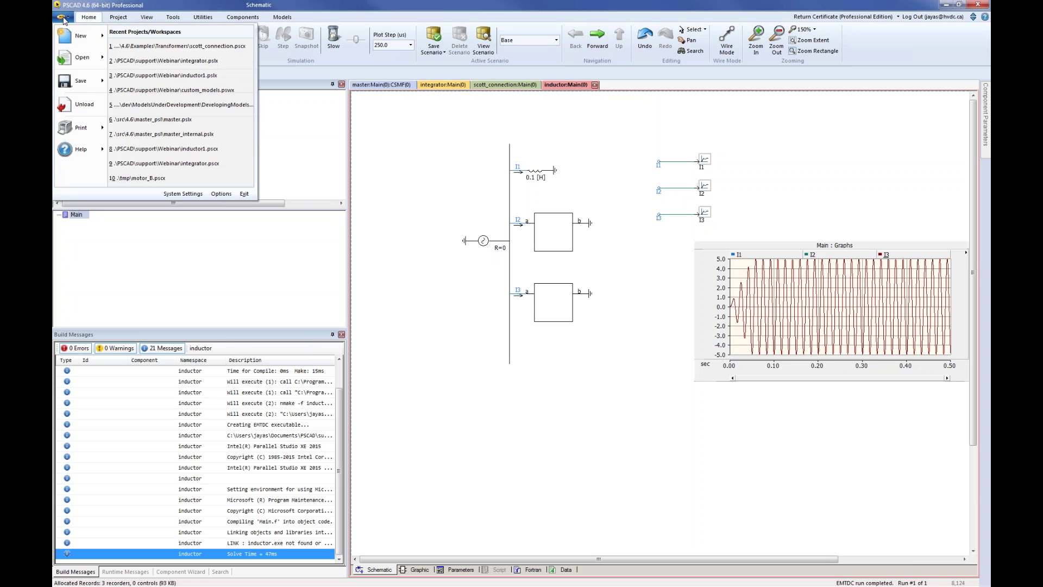
{"action": "mouse_move", "coordinate": [82, 69]}
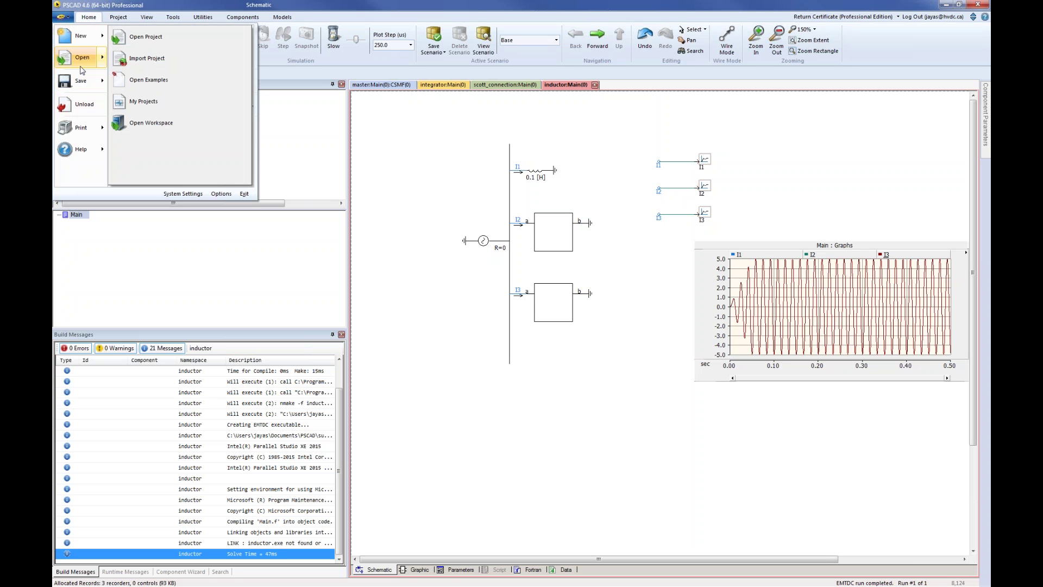
{"action": "left_click", "coordinate": [162, 81]}
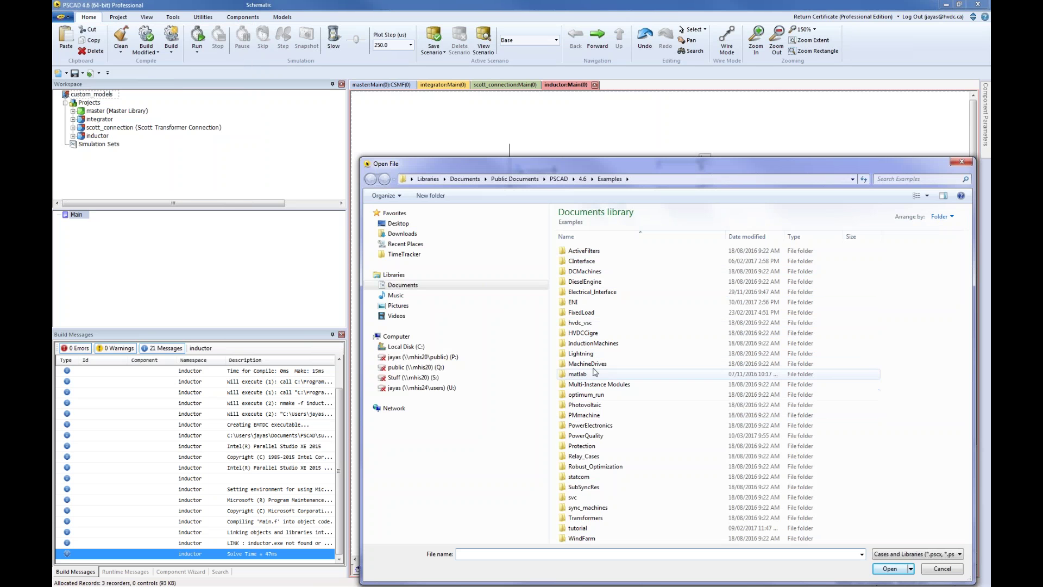
{"action": "left_click", "coordinate": [595, 294]}
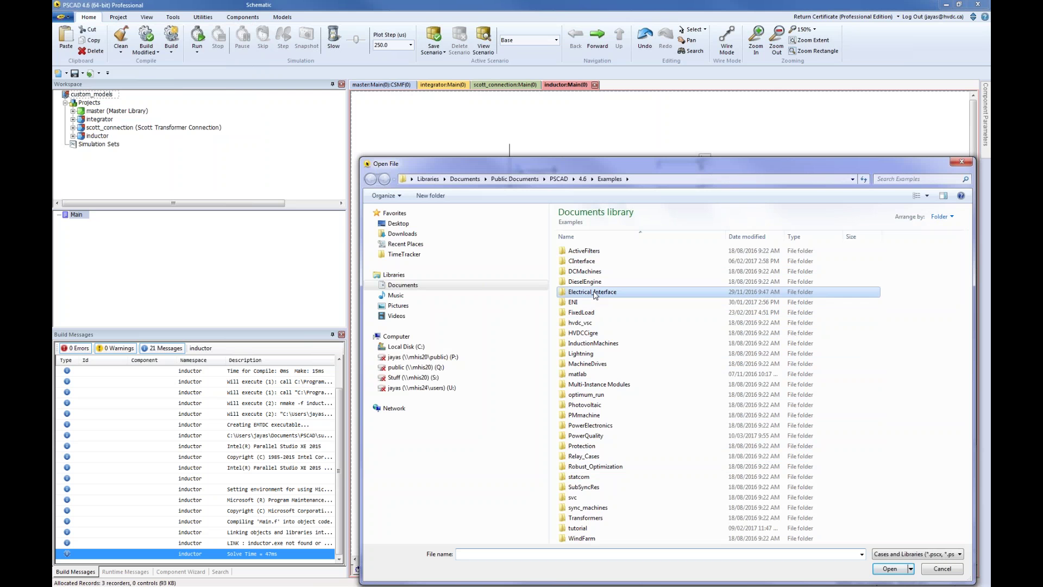
{"action": "double_click", "coordinate": [595, 295]}
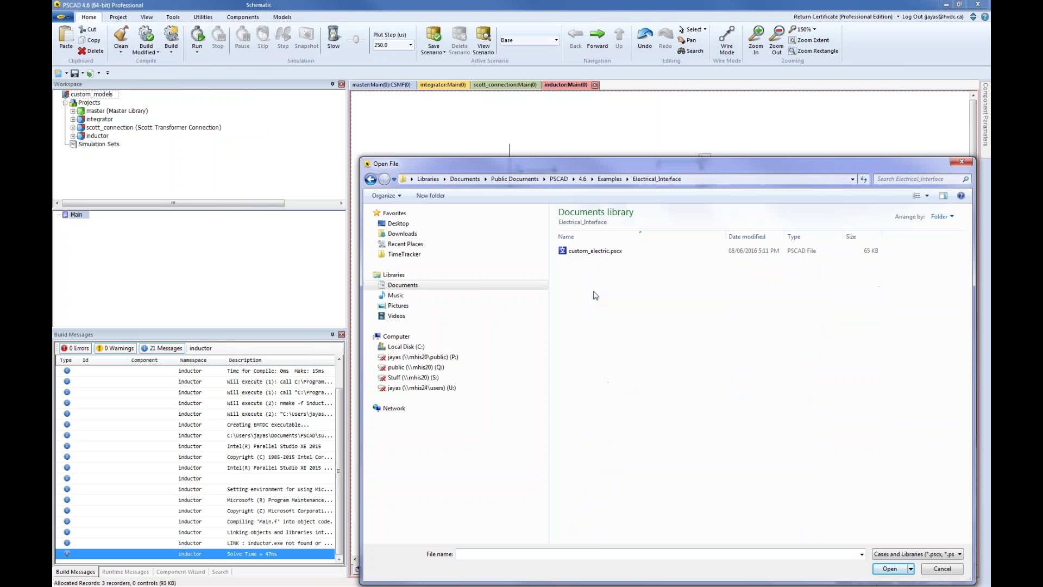
{"action": "left_click", "coordinate": [604, 254]}
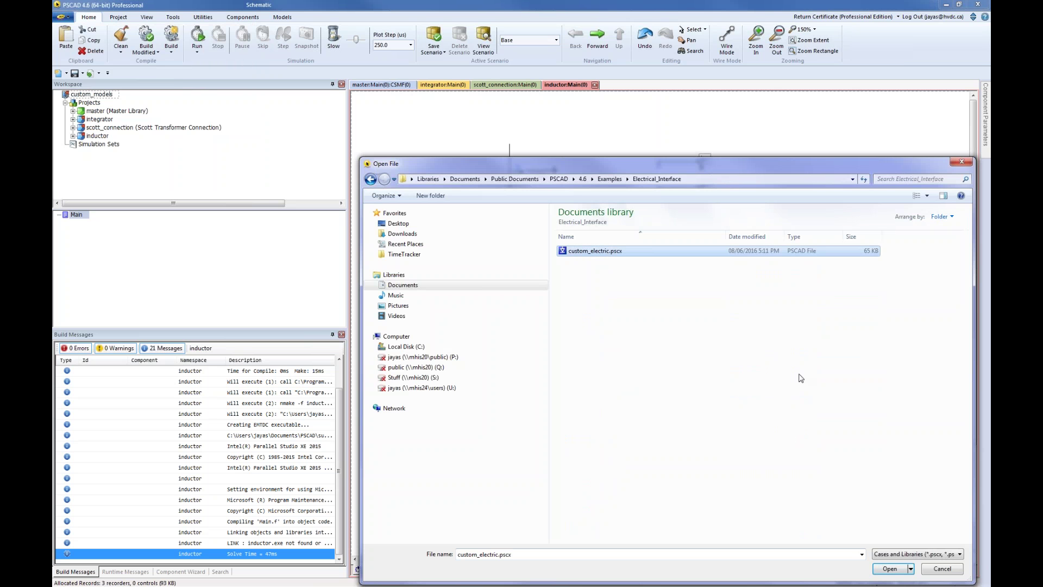
{"action": "left_click", "coordinate": [890, 568]}
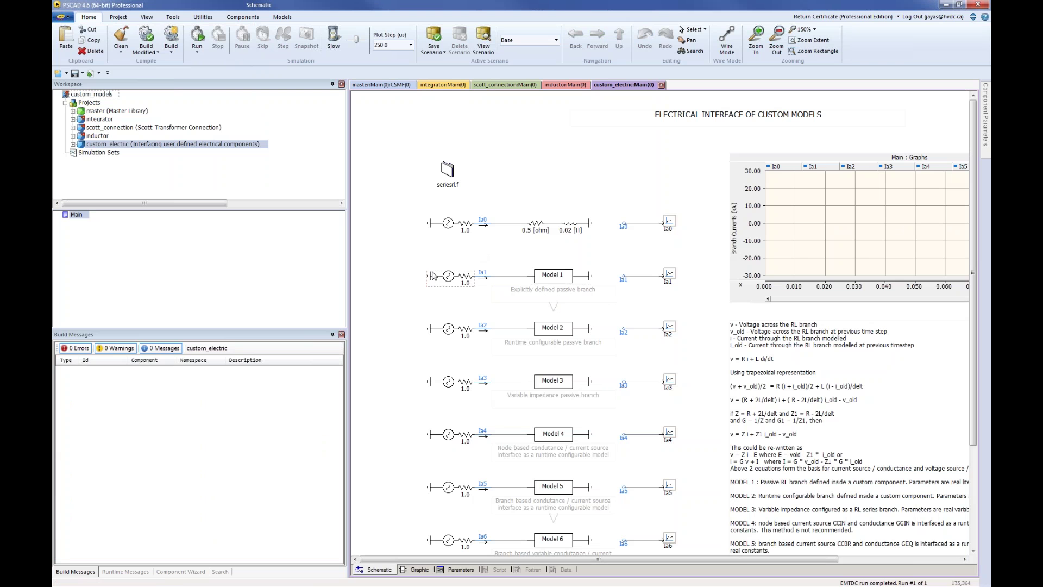
- Look over the Model 1 to Model 7 circuits and the explanatory notes on the custom_electric schematic
{"action": "scroll", "coordinate": [400, 240], "scroll_direction": "down", "scroll_amount": 5}
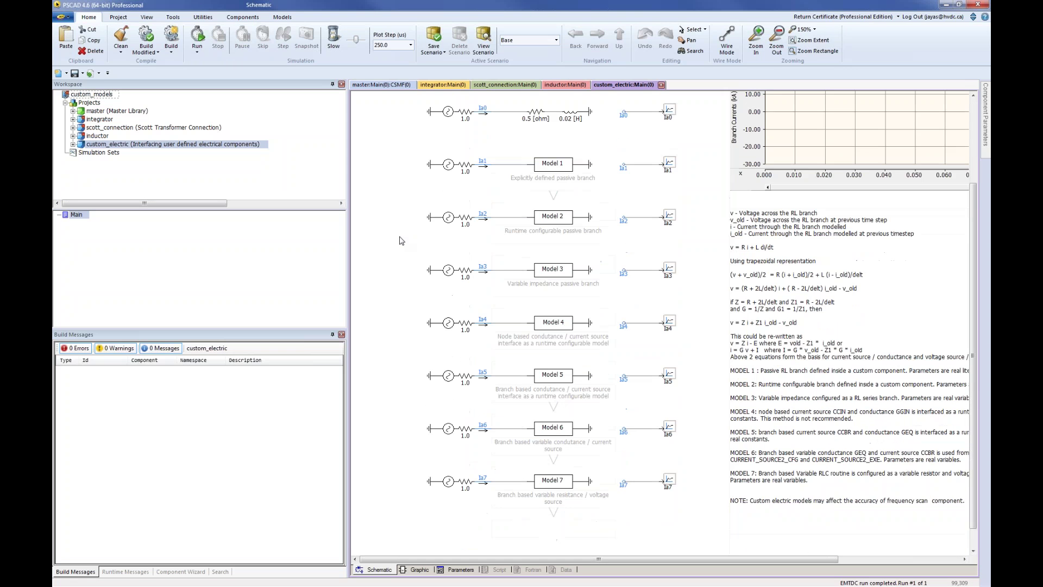
{"action": "scroll", "coordinate": [679, 522], "scroll_direction": "up", "scroll_amount": 3}
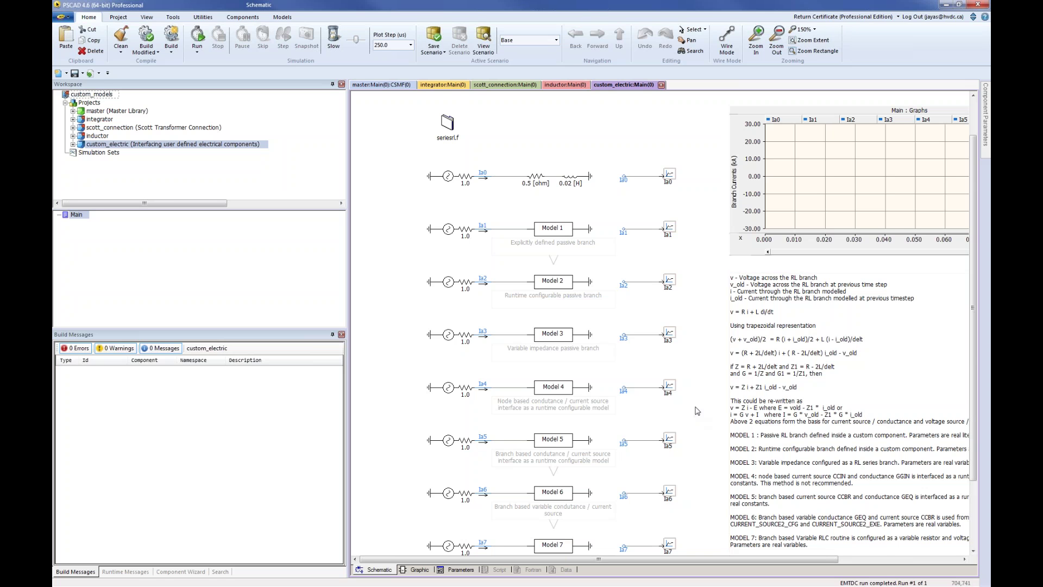
{"action": "scroll", "coordinate": [697, 412], "scroll_direction": "down", "scroll_amount": 3}
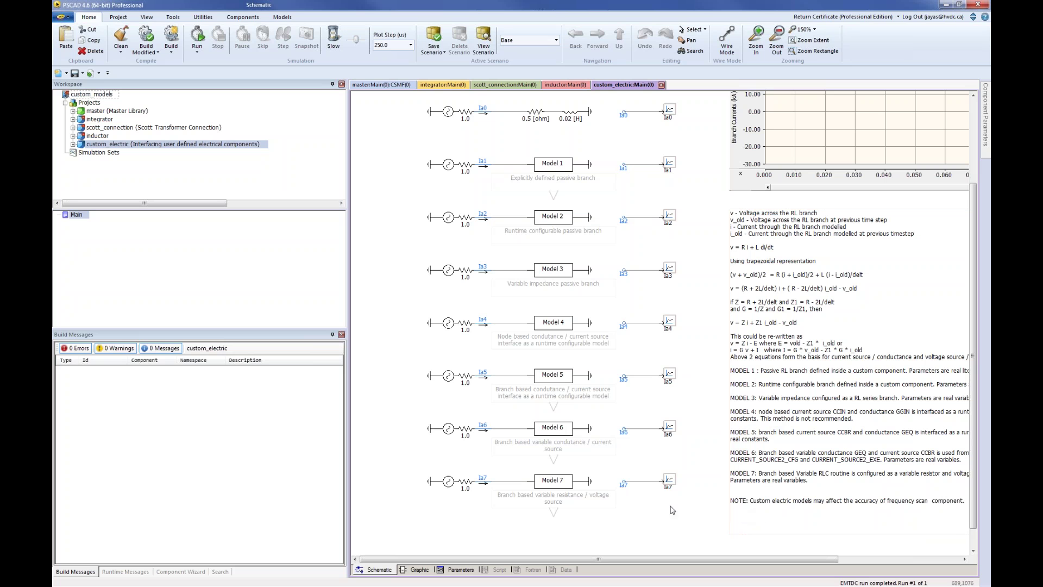
{"action": "scroll", "coordinate": [698, 535], "scroll_direction": "up", "scroll_amount": 5}
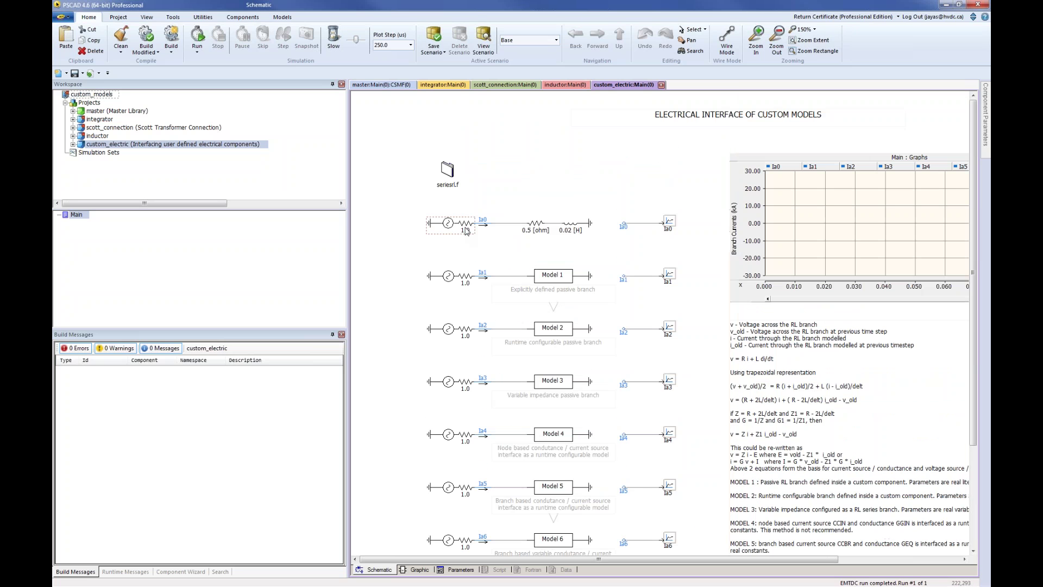
- Open the attached seriesrl.f source file, read through its series RL subroutines in an enlarged window, and close it
{"action": "double_click", "coordinate": [447, 171]}
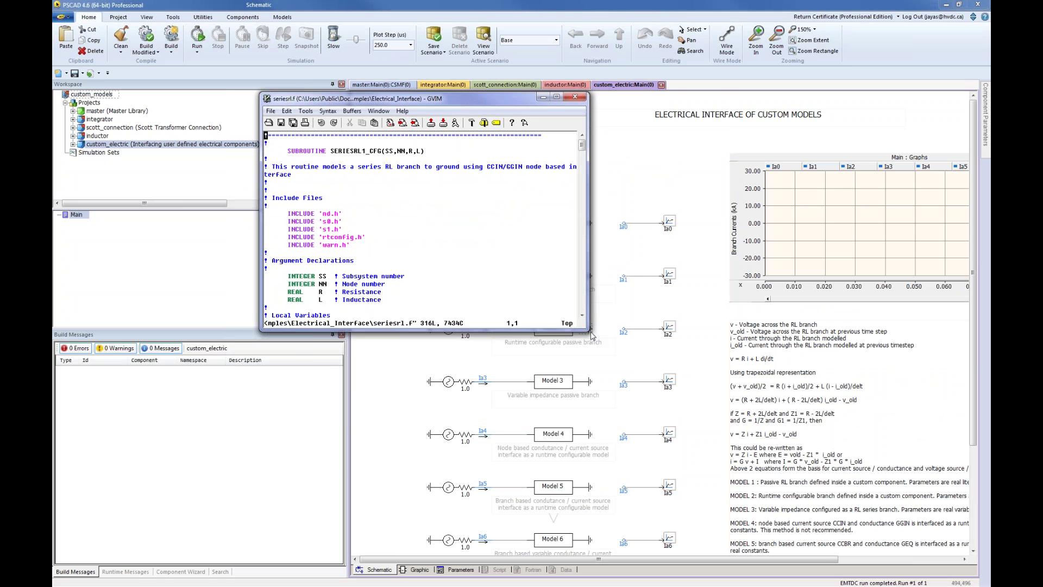
{"action": "left_click_drag", "start_coordinate": [589, 330], "coordinate": [721, 535]}
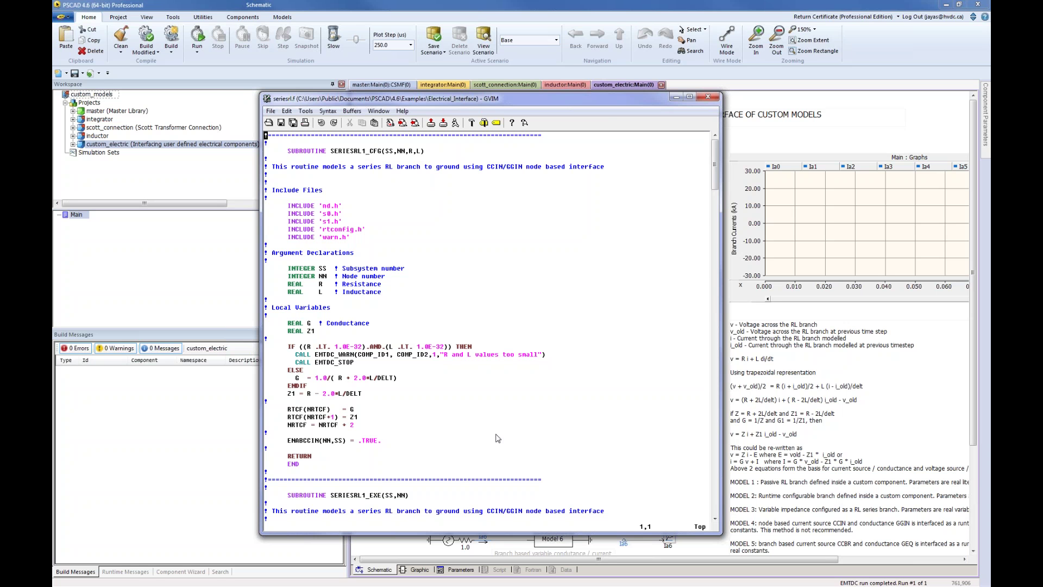
{"action": "scroll", "coordinate": [498, 434], "scroll_direction": "down", "scroll_amount": 20}
{"action": "scroll", "coordinate": [522, 421], "scroll_direction": "down", "scroll_amount": 8}
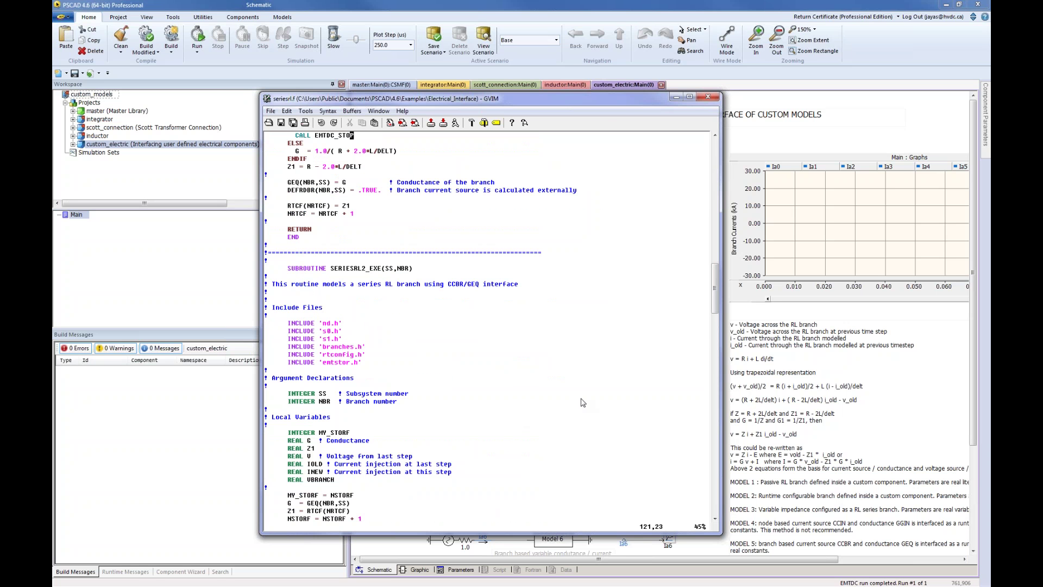
{"action": "left_click_drag", "start_coordinate": [715, 304], "coordinate": [716, 456]}
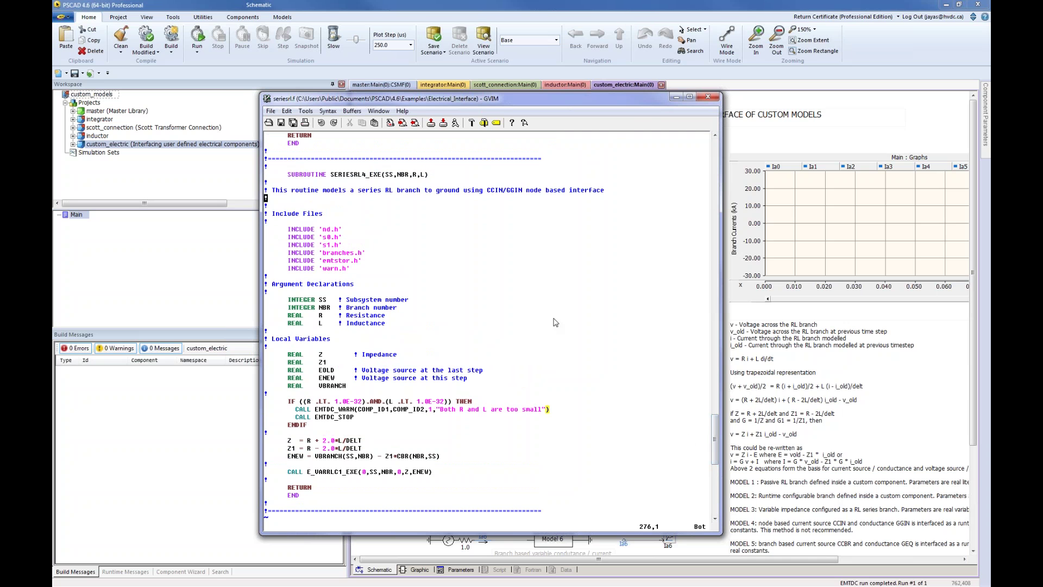
{"action": "left_click", "coordinate": [708, 96]}
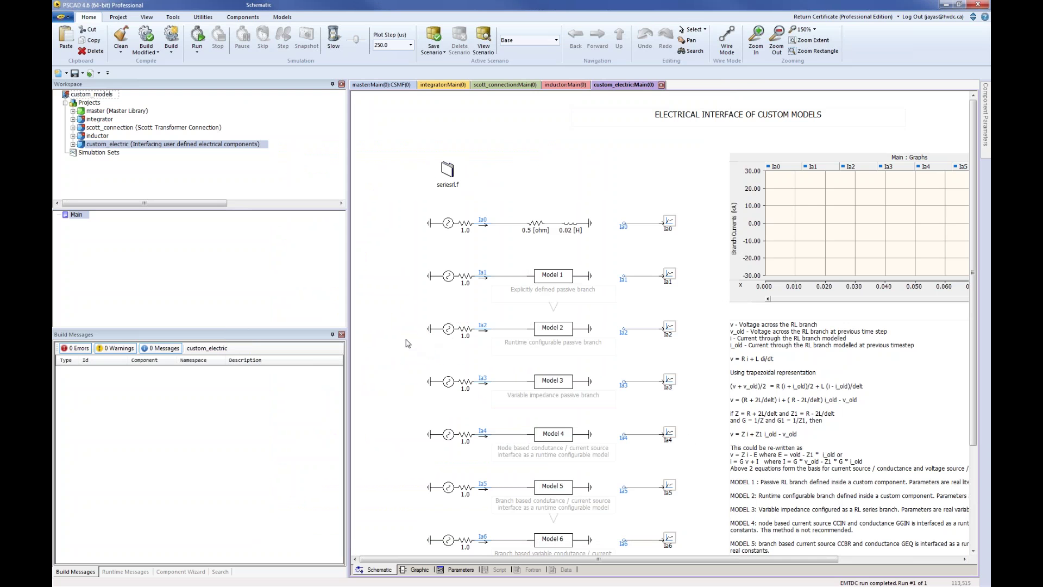
- Review the Dsdyn script and graphic in Model 4's definition, and return to the custom_electric schematic
{"action": "scroll", "coordinate": [408, 346], "scroll_direction": "down", "scroll_amount": 1}
{"action": "left_click", "coordinate": [556, 400]}
{"action": "right_click", "coordinate": [556, 400]}
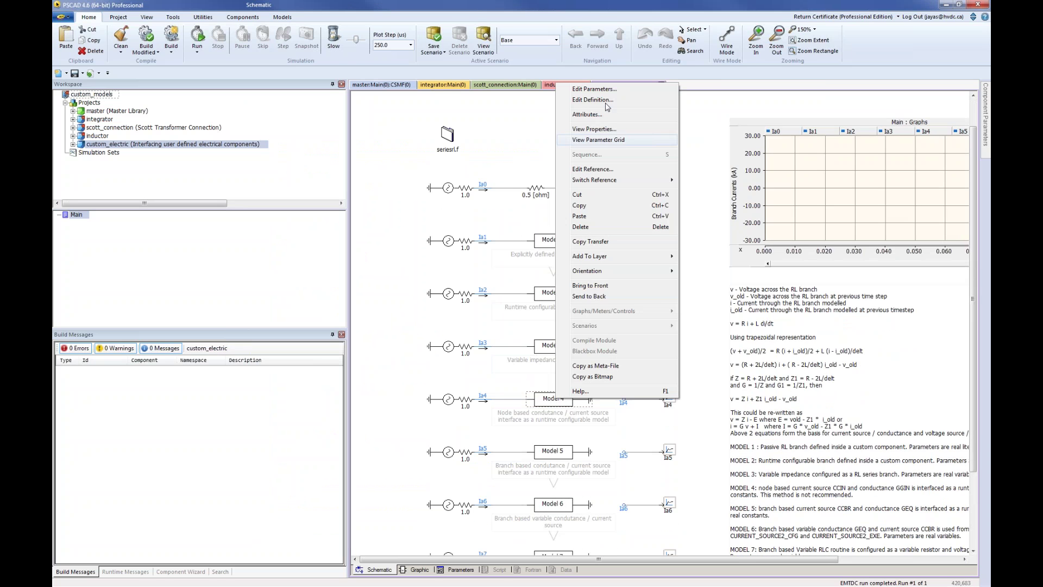
{"action": "left_click", "coordinate": [607, 104]}
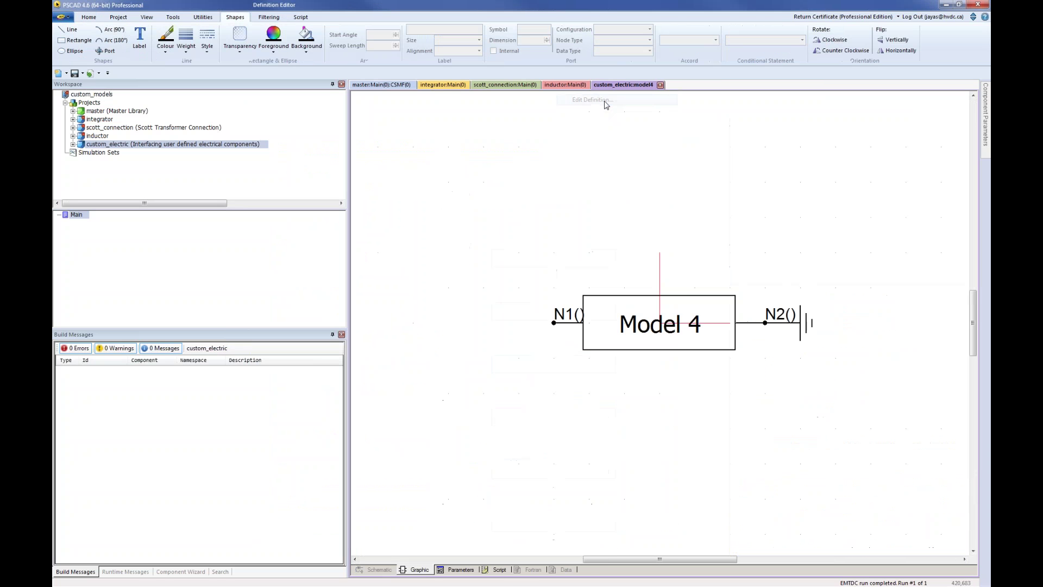
{"action": "left_click", "coordinate": [499, 570]}
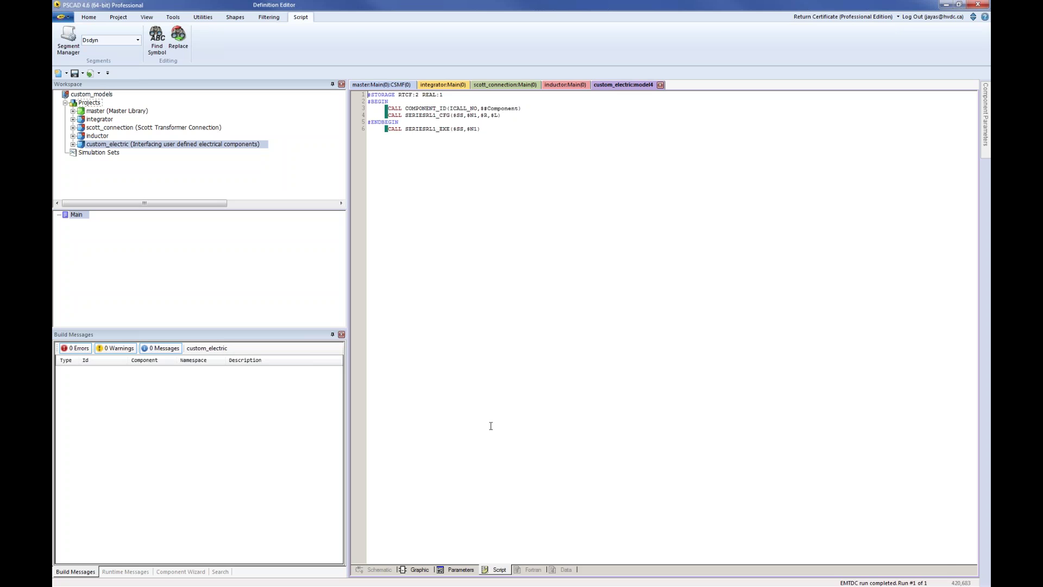
{"action": "left_click", "coordinate": [418, 570]}
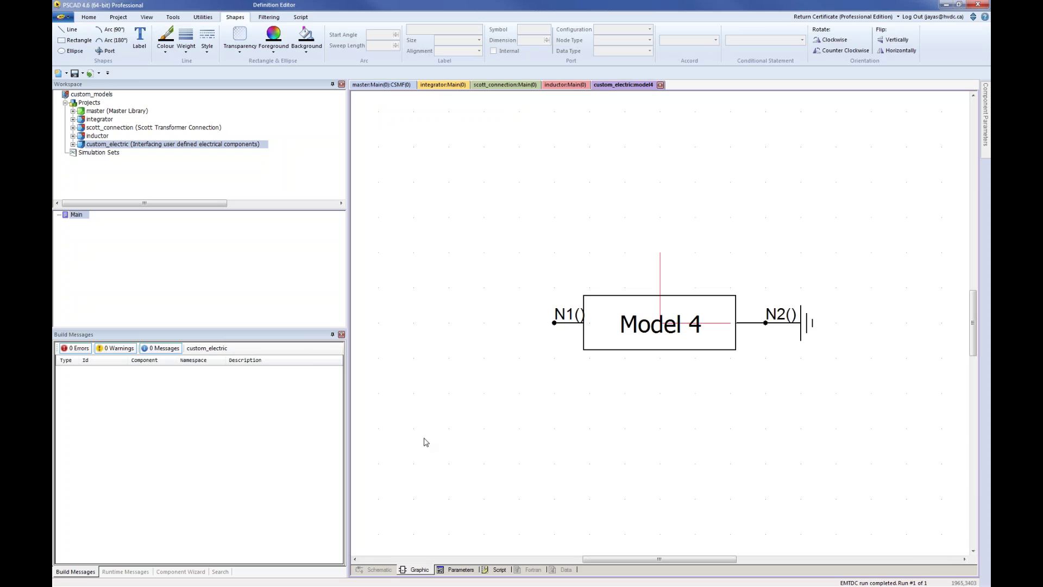
{"action": "key", "text": "BackSpace"}
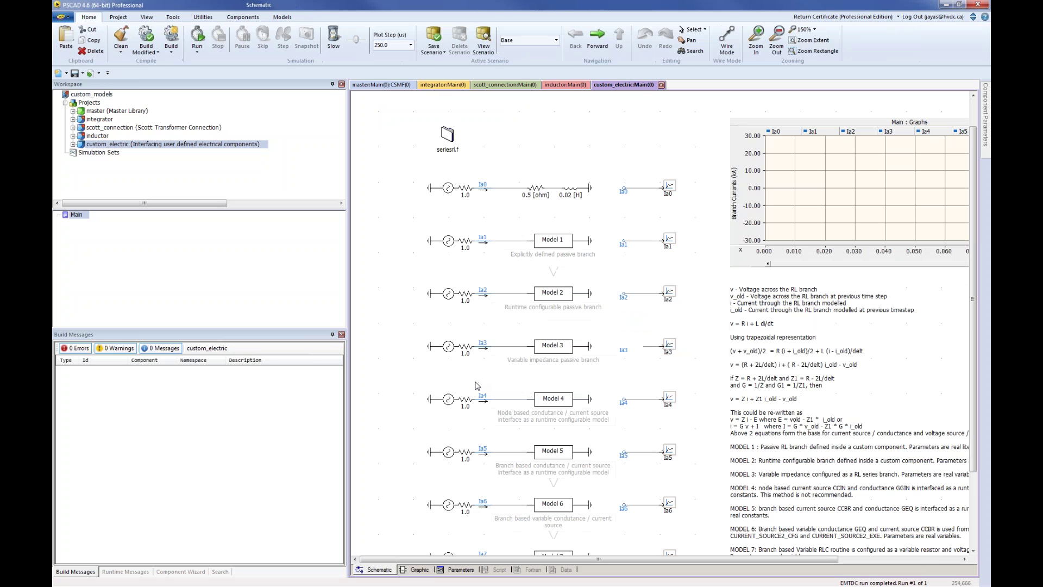